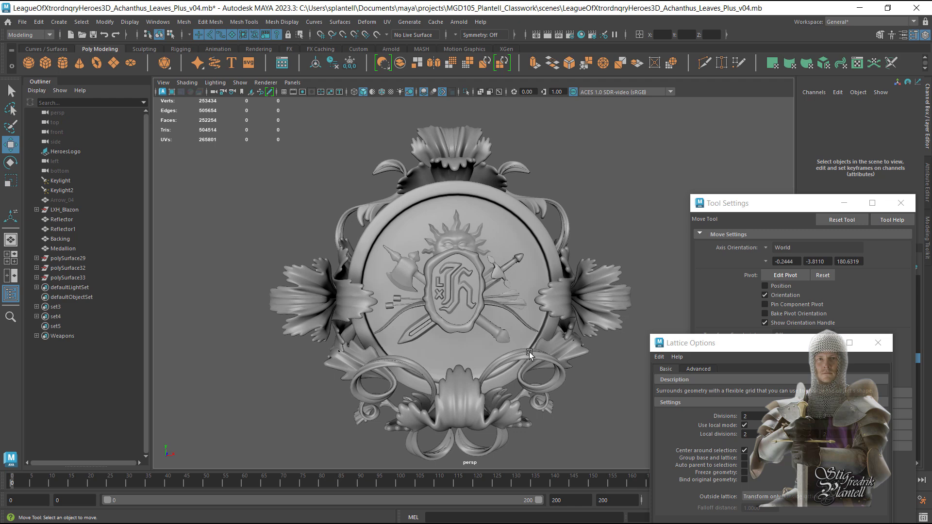
Examine the finished medallion model from the front, the back and the lit front view
alt+drag(595, 249, 385, 254)
alt+middle_drag(452, 210, 458, 235)
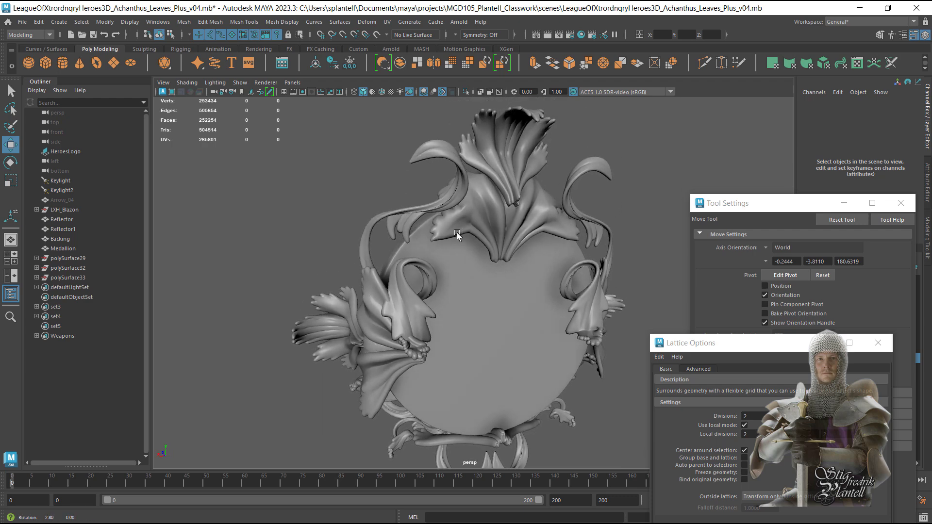
alt+drag(458, 235, 451, 225)
alt+middle_drag(452, 225, 444, 228)
alt+drag(444, 227, 545, 226)
key(space)
key(space)
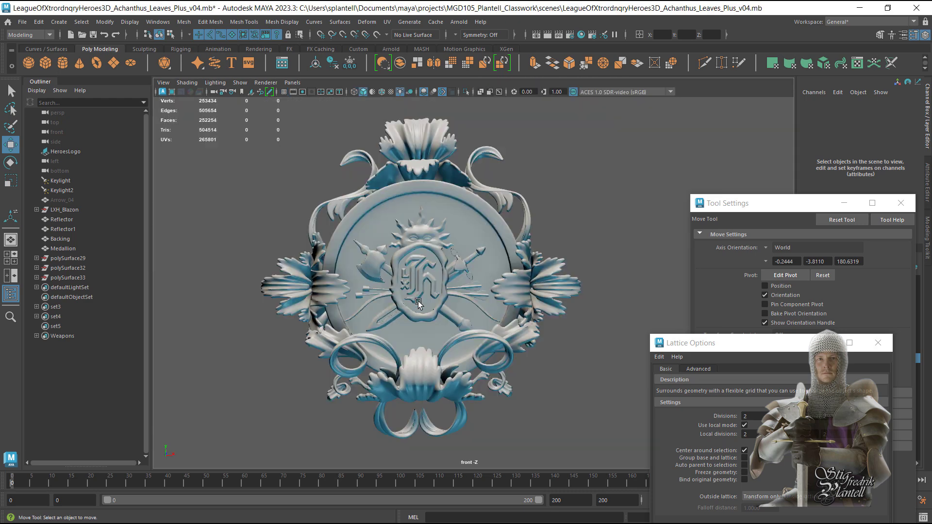
alt+right_drag(419, 295, 453, 289)
alt+middle_drag(453, 289, 491, 283)
alt+right_drag(491, 283, 478, 282)
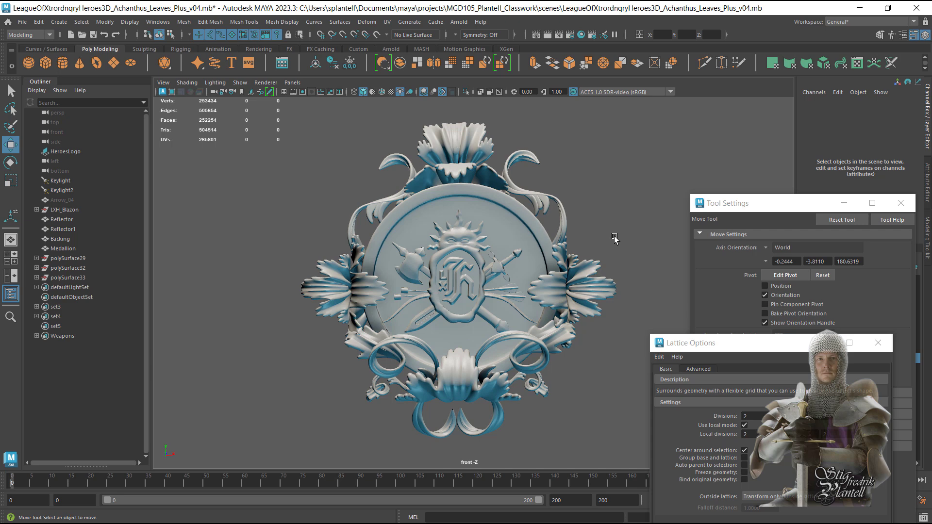
key(space)
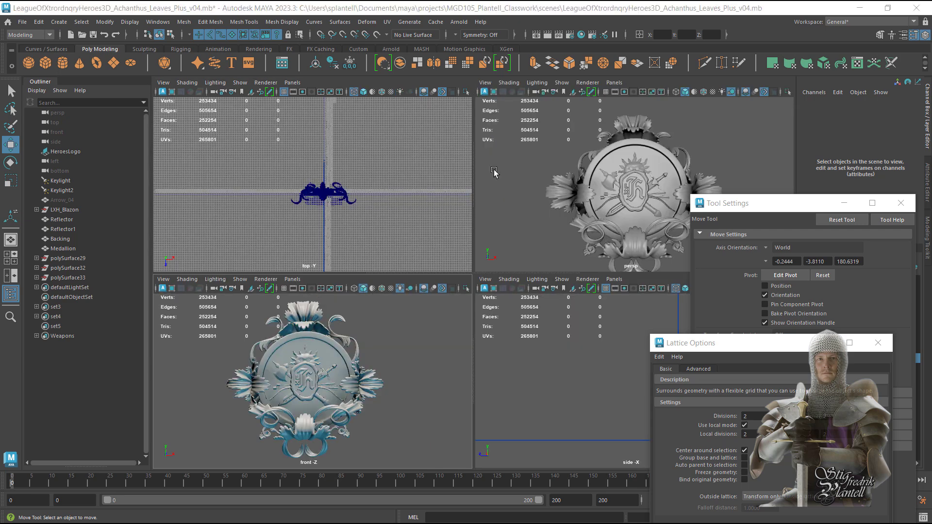
key(space)
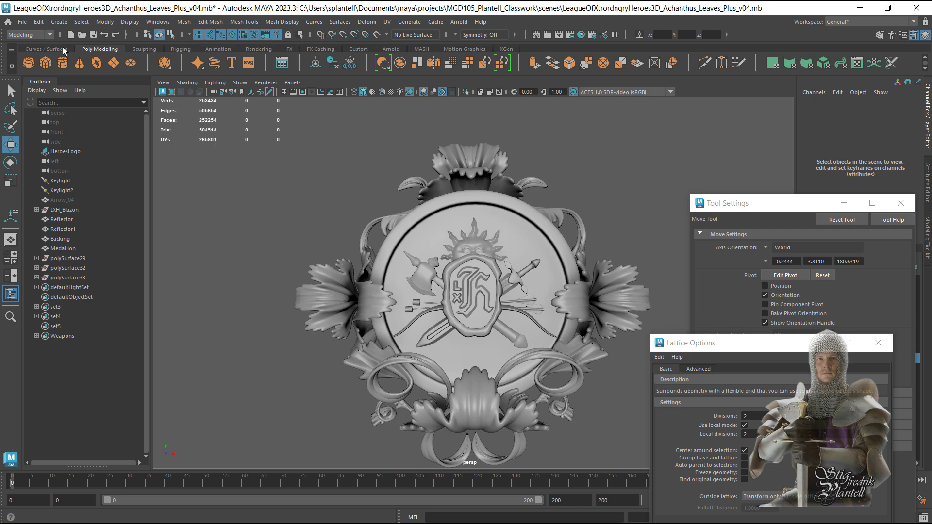
Open the scene AcanthusLeaf_Demo_LXH_v_01.mb and frame its leaf curves
click(23, 22)
click(45, 55)
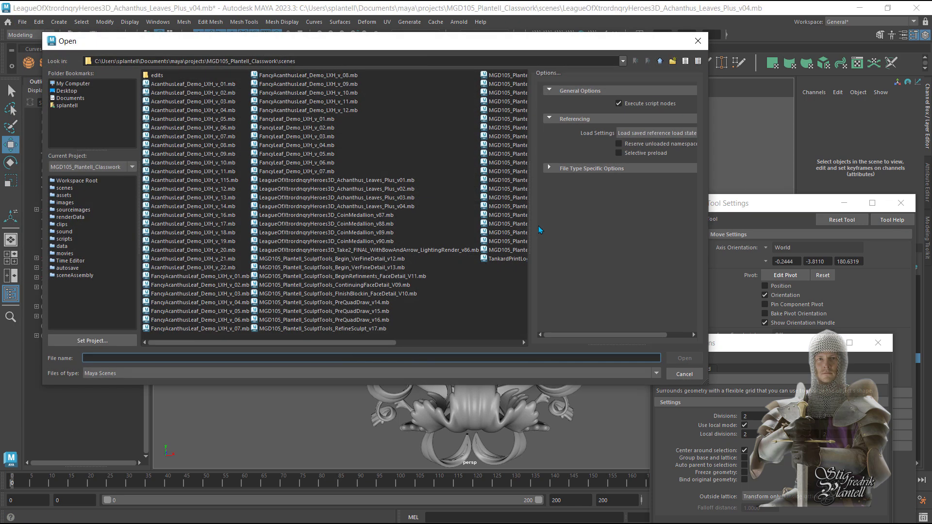
double_click(538, 226)
alt+drag(469, 262, 444, 255)
alt+right_drag(444, 256, 516, 279)
alt+middle_drag(516, 279, 547, 291)
alt+right_drag(547, 291, 484, 285)
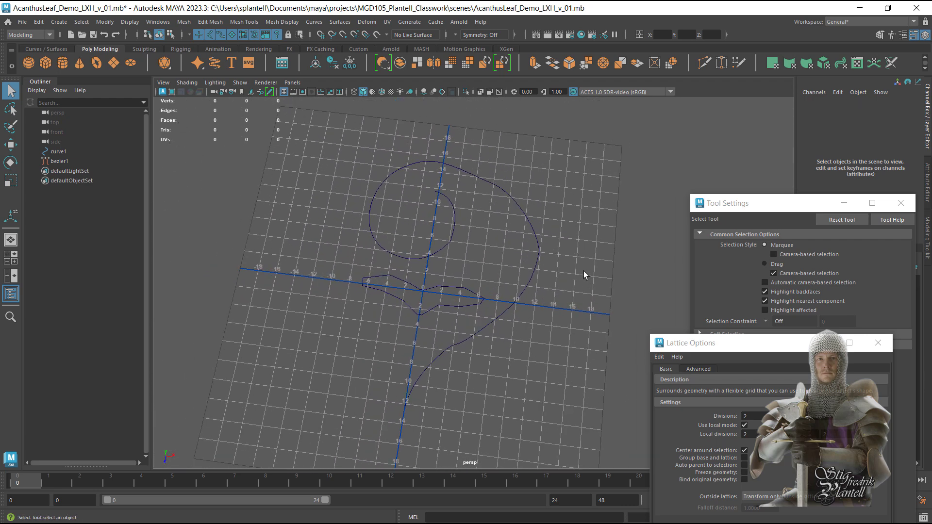
Reshape the spiral bezier curve's large outer arc by moving its control vertices into a rounder sweep
click(411, 394)
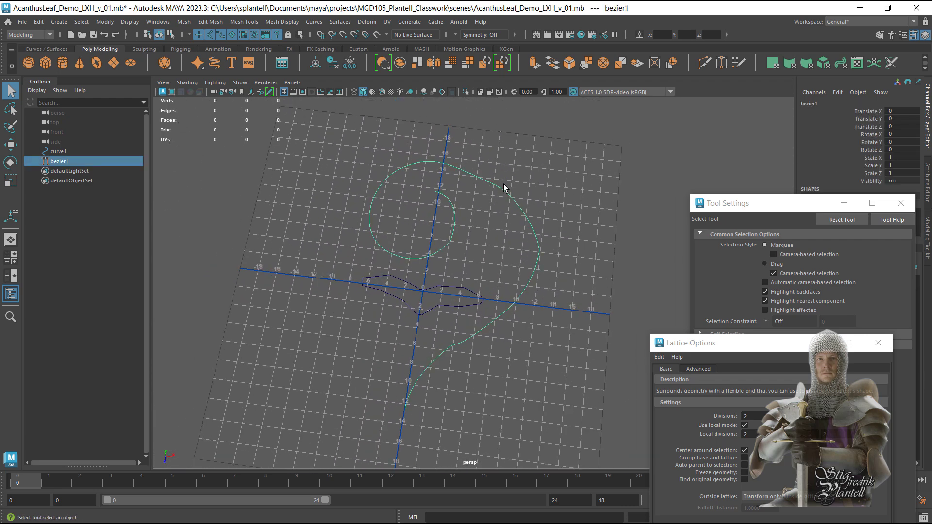
right_drag(503, 185, 489, 194)
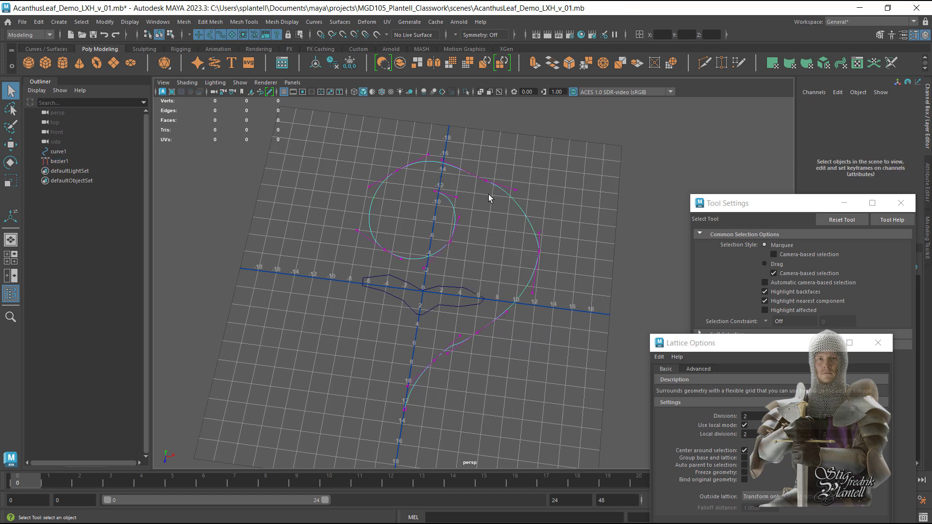
mouse_move(496, 170)
mouse_down()
mouse_move(481, 188)
mouse_move(490, 175)
mouse_up()
key(w)
drag(439, 148, 465, 161)
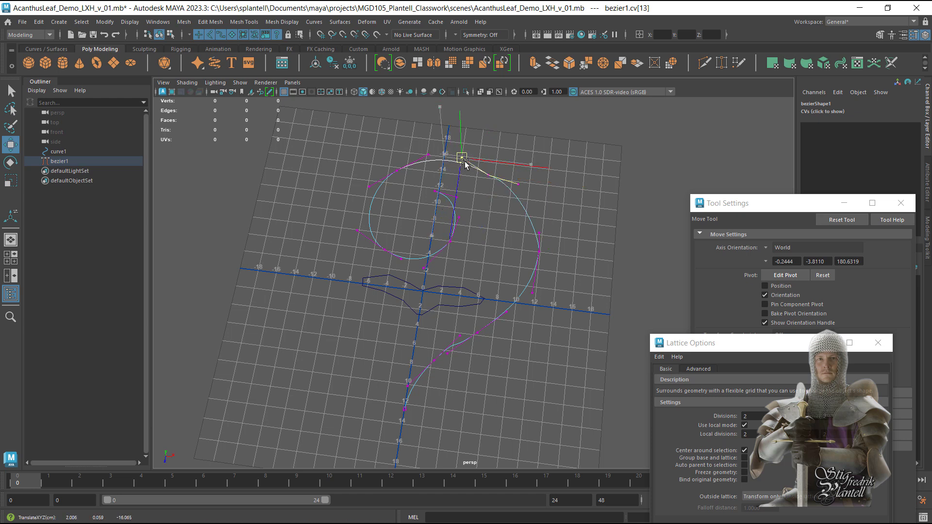
click(522, 181)
drag(523, 180, 517, 191)
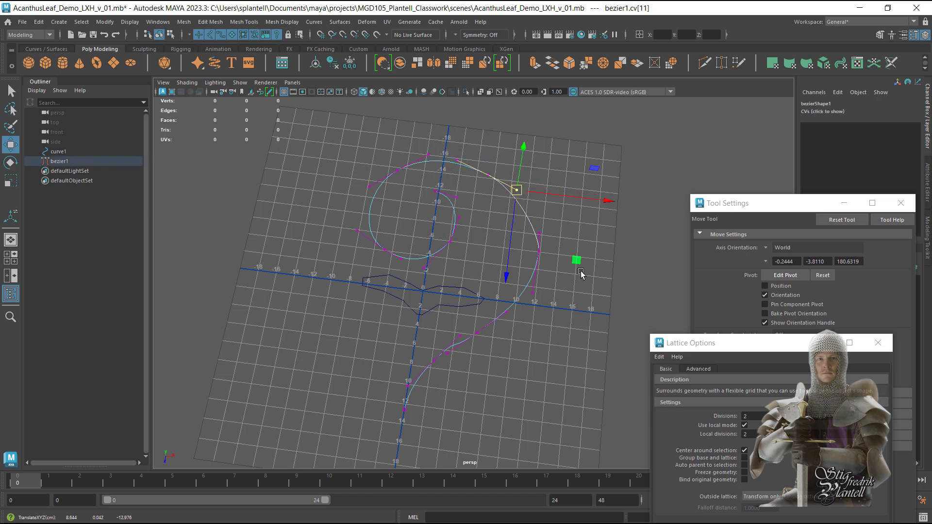
drag(555, 244, 533, 253)
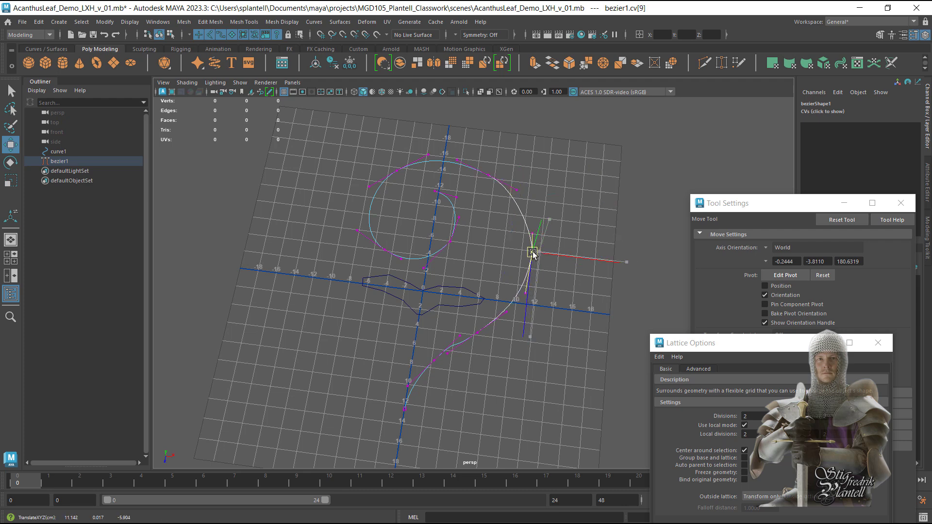
Move the anchor point at the spiral's lower bend outward to smooth the transition into the stem
alt+middle_drag(465, 326, 482, 330)
alt+right_drag(481, 330, 453, 328)
alt+drag(454, 329, 465, 324)
alt+middle_drag(464, 323, 455, 273)
alt+right_drag(455, 273, 572, 347)
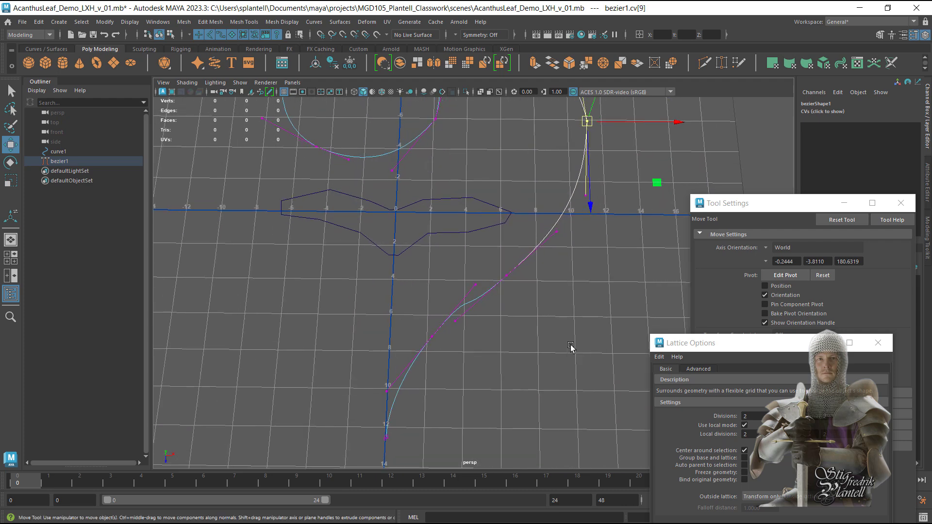
drag(457, 317, 485, 297)
Open the Sweep Mesh options and place the window so its Apply command is reachable
alt+middle_drag(414, 230, 432, 383)
alt+right_drag(432, 383, 373, 307)
alt+middle_drag(373, 306, 382, 245)
alt+right_drag(381, 244, 422, 264)
alt+middle_drag(422, 264, 423, 252)
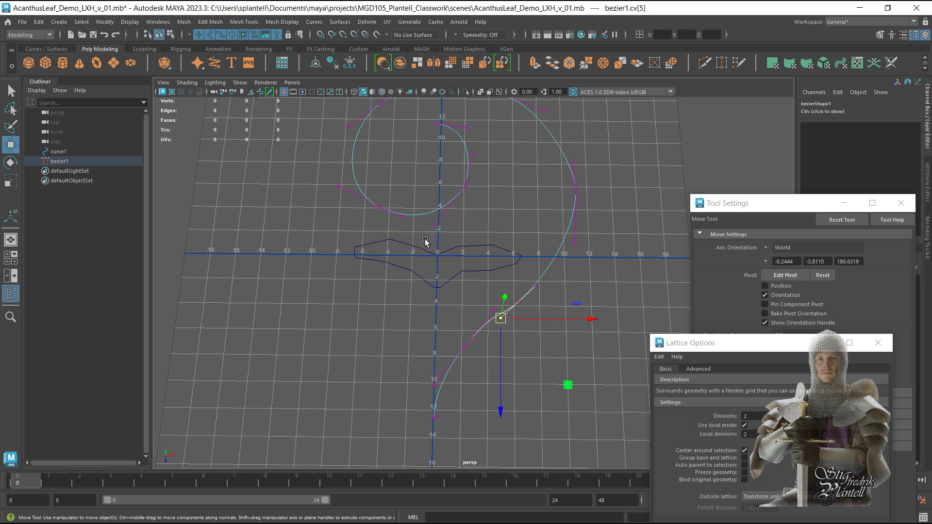
key(space)
click(316, 180)
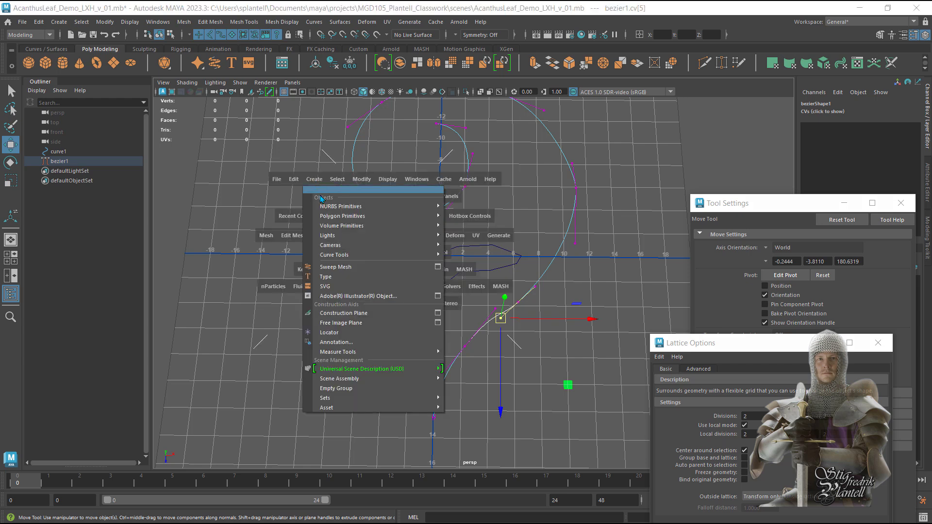
click(438, 266)
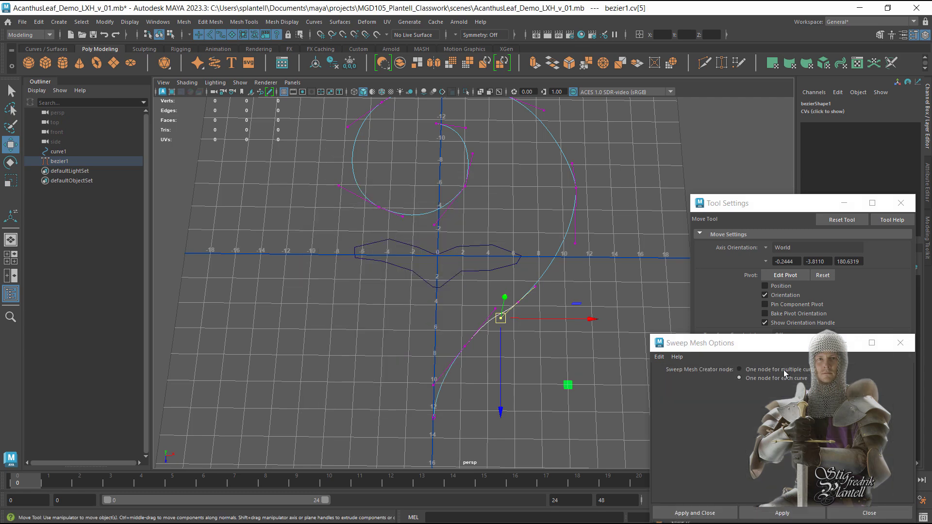
drag(824, 339, 801, 235)
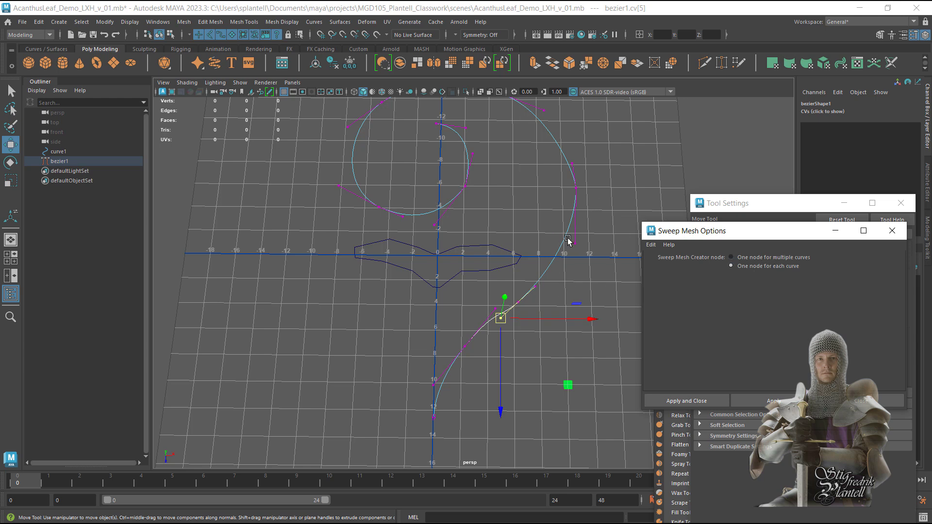
alt+middle_drag(566, 237, 527, 256)
click(792, 399)
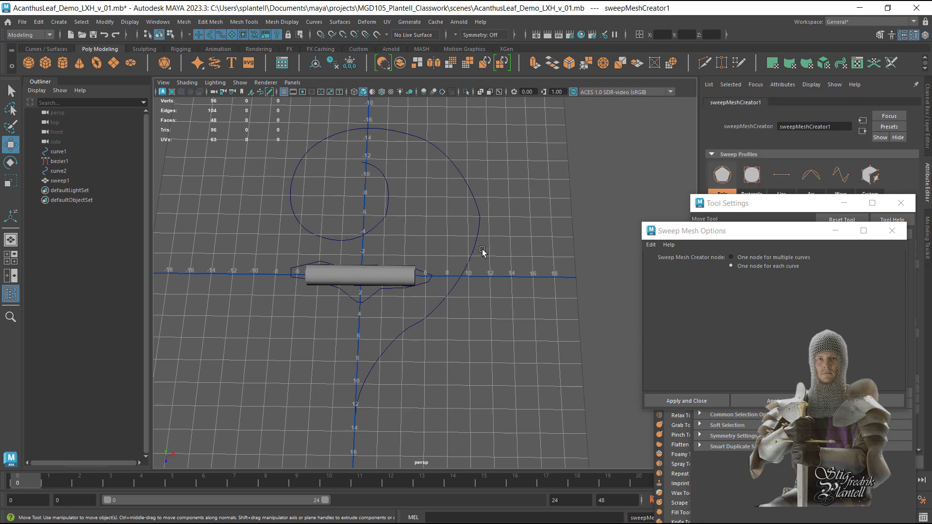
click(395, 277)
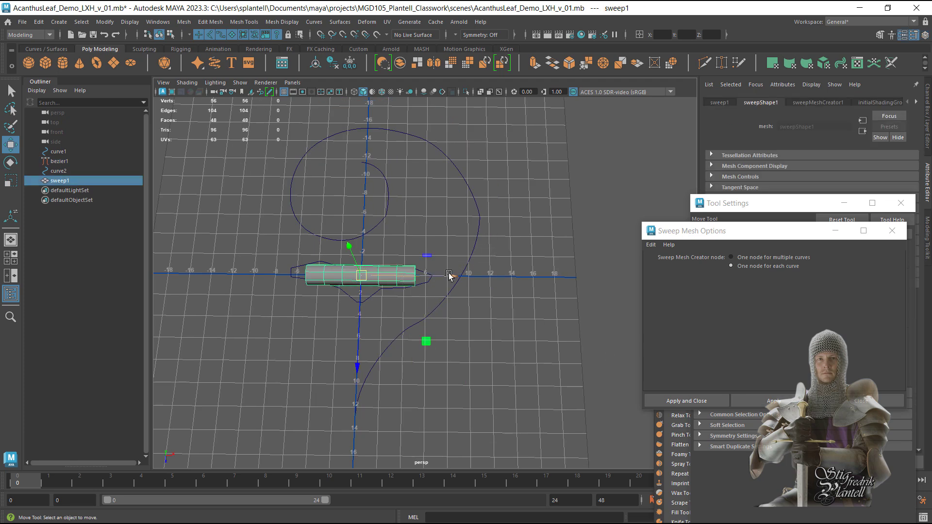
key(Delete)
Create a sweep mesh along the spiral bezier curve, using one node for each curve
click(471, 193)
scroll(456, 257, down, 2)
alt+middle_drag(435, 233, 456, 242)
click(791, 401)
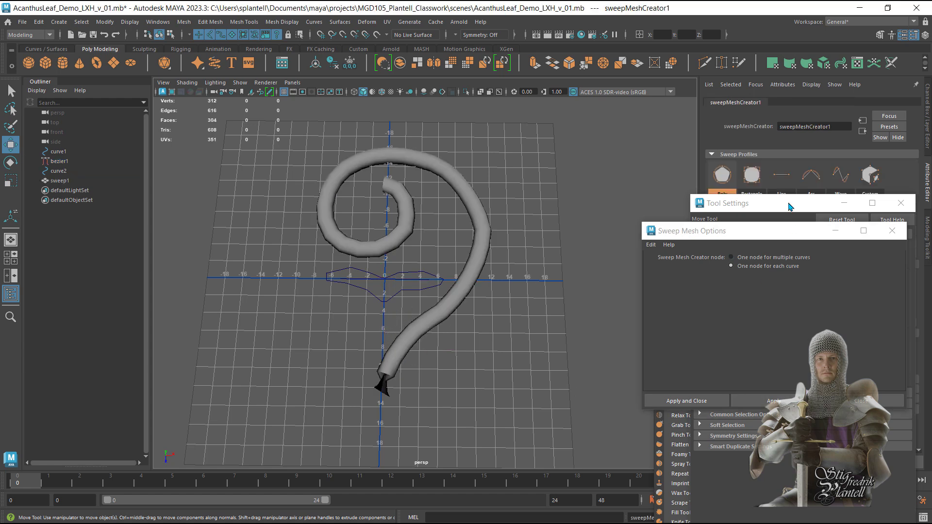
Minimize the Tool Settings and Sweep Mesh Options windows and move the Sculpting Tools window clear of the sweep attributes
drag(790, 206, 789, 386)
click(768, 231)
drag(768, 231, 785, 387)
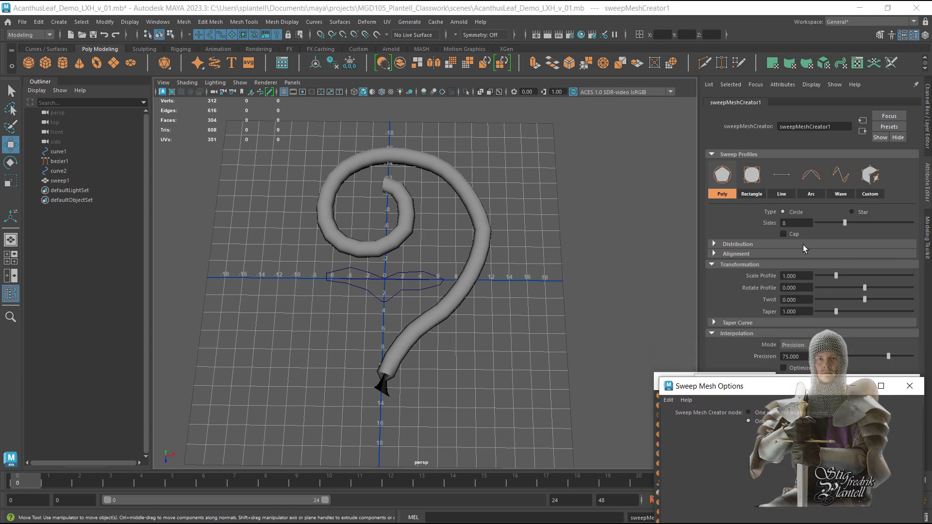
click(859, 386)
click(852, 385)
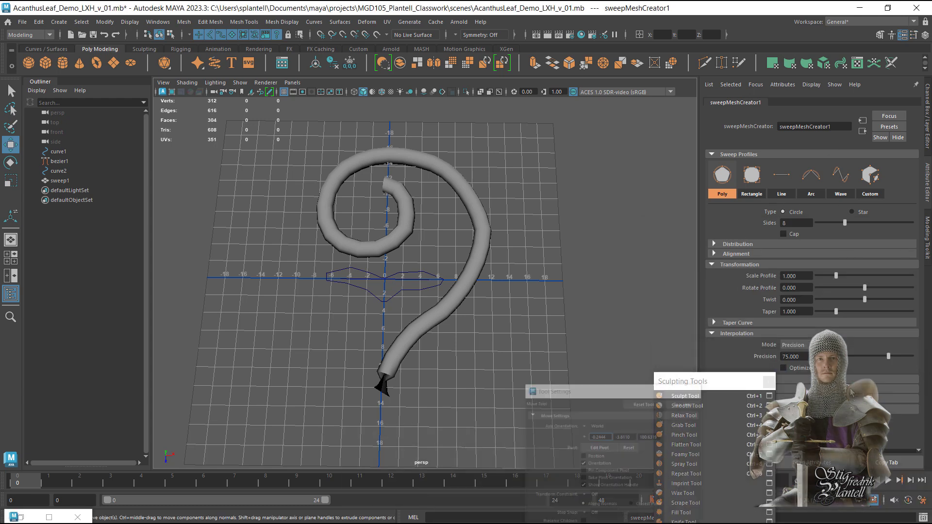
mouse_move(739, 387)
mouse_down()
mouse_move(716, 414)
mouse_move(579, 497)
mouse_up()
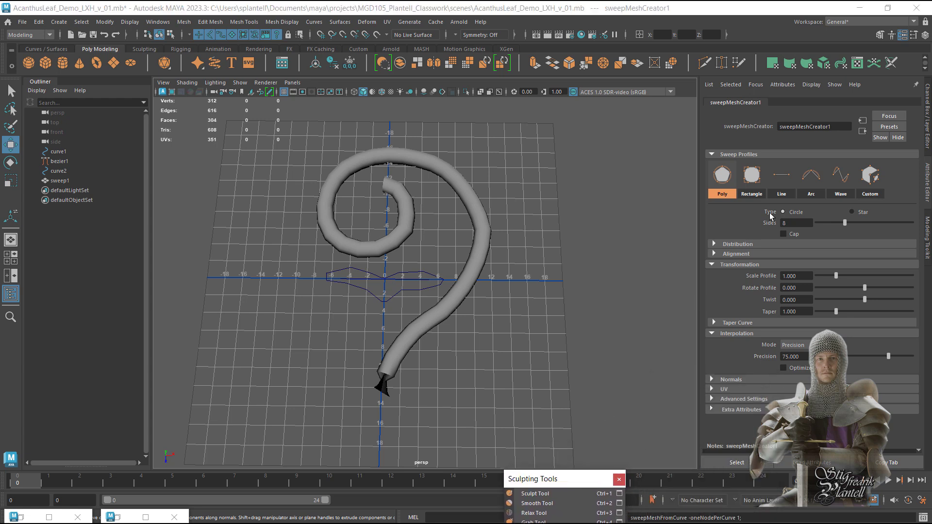
Change the sweep profile to a custom Curve Object, using the leaf outline curve and the small curve at its centre
click(870, 176)
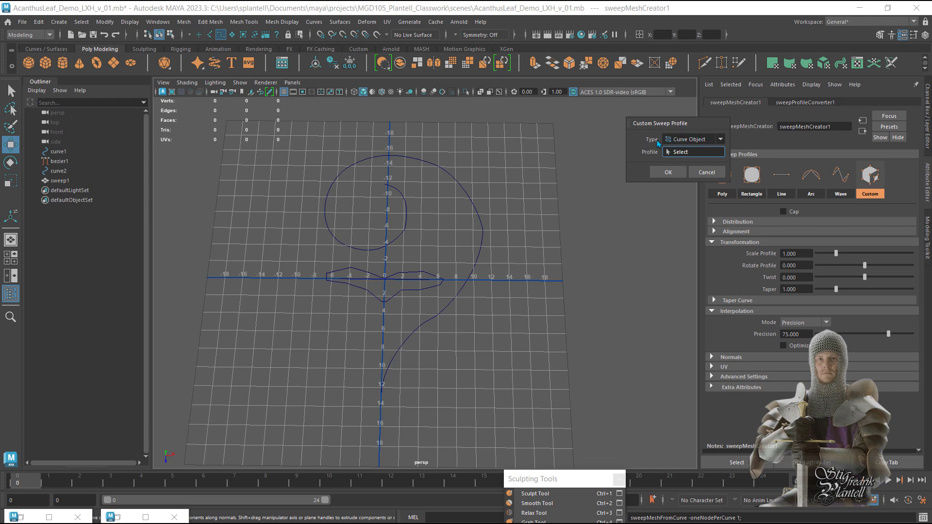
click(720, 141)
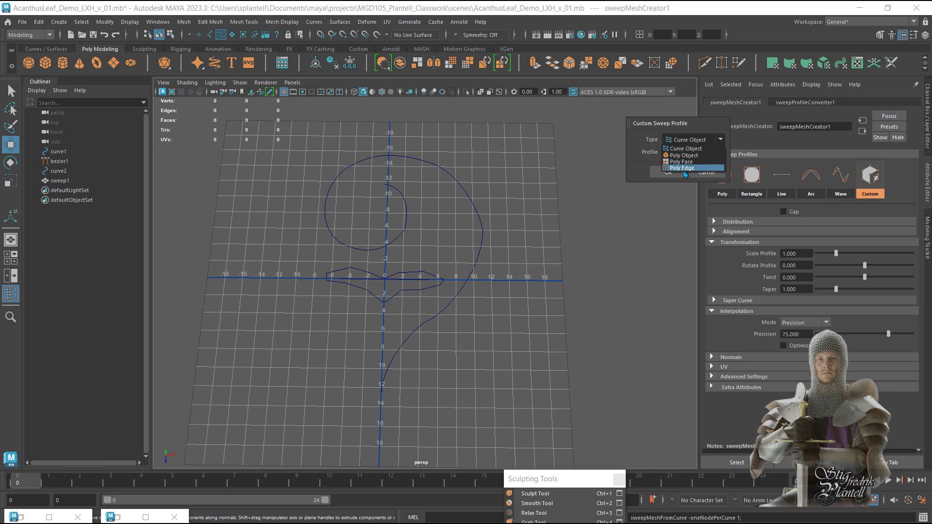
click(686, 151)
drag(395, 261, 393, 290)
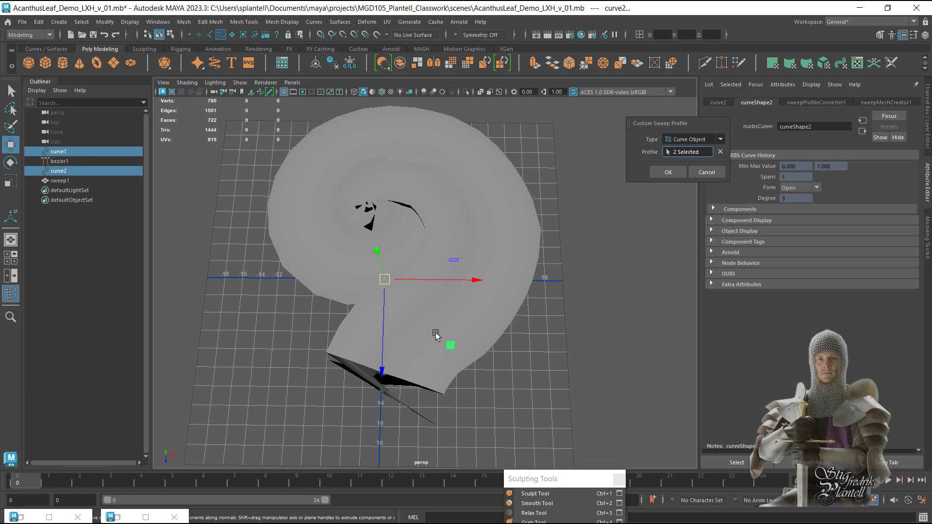
alt+drag(485, 318, 559, 272)
alt+right_drag(560, 272, 484, 293)
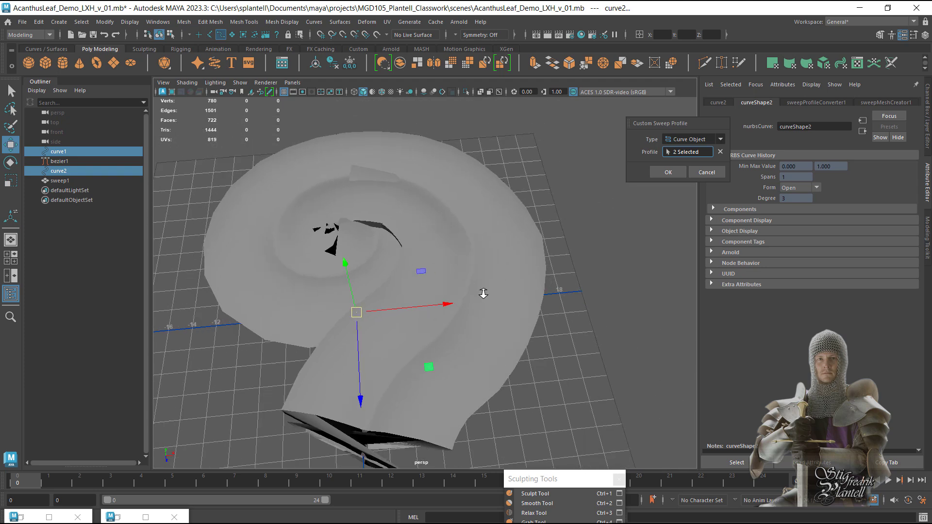
click(668, 172)
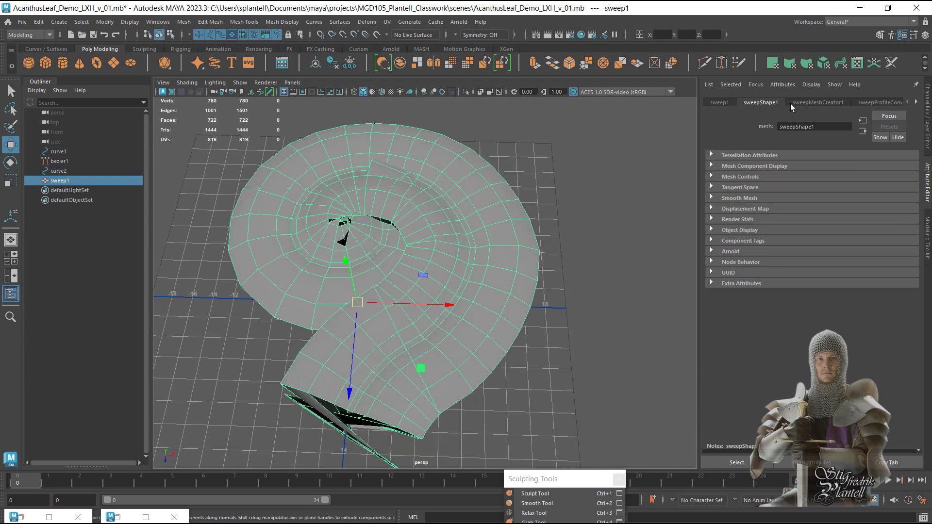
Set the sweep's Scale Profile to 0.361, Rotate Profile to -107.629 and Twist to -1.588
click(821, 103)
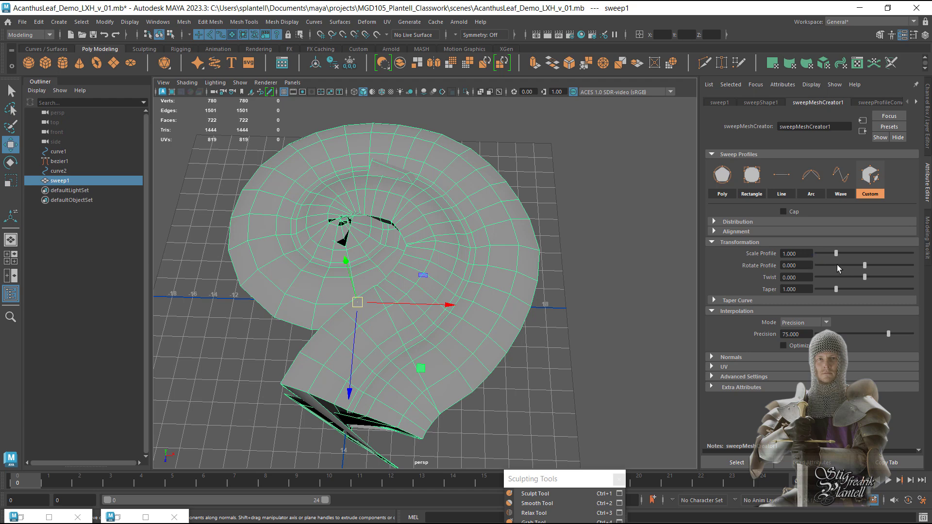
drag(833, 250, 843, 279)
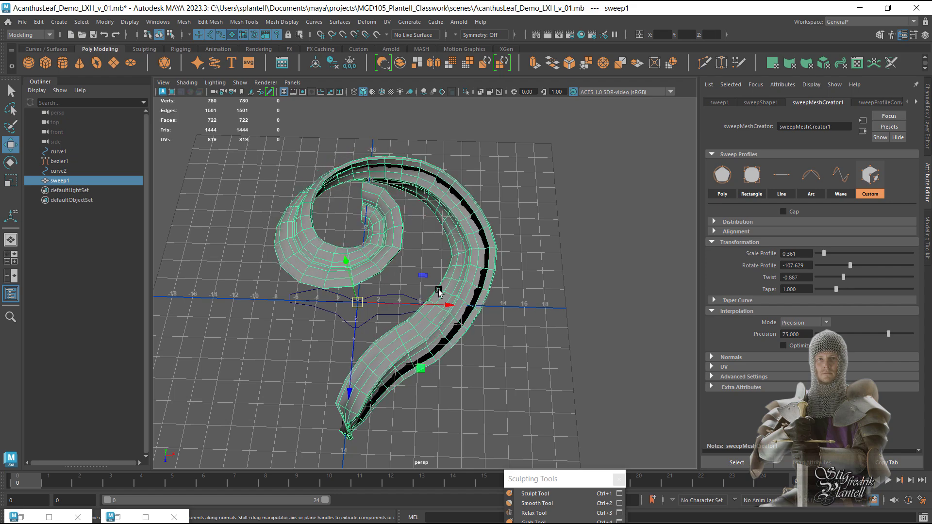
alt+drag(441, 293, 445, 265)
alt+right_drag(444, 265, 472, 274)
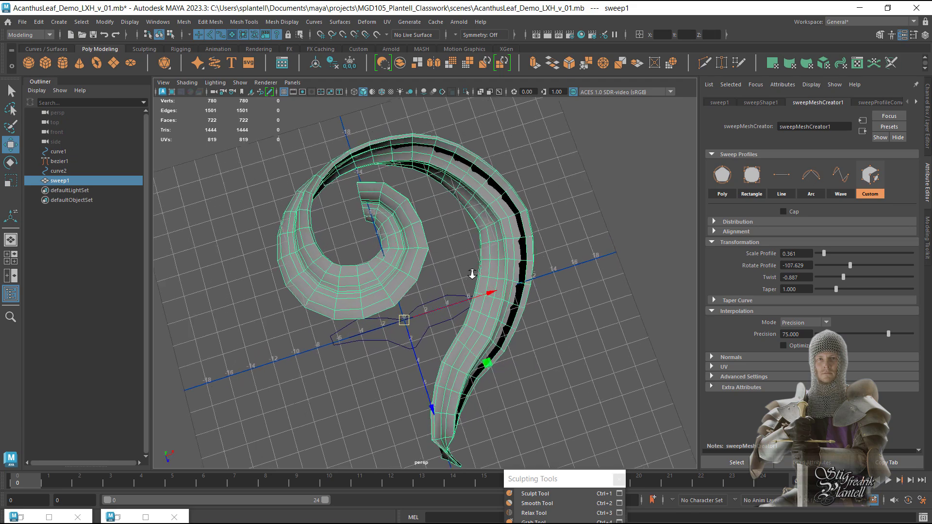
alt+middle_drag(472, 275, 474, 281)
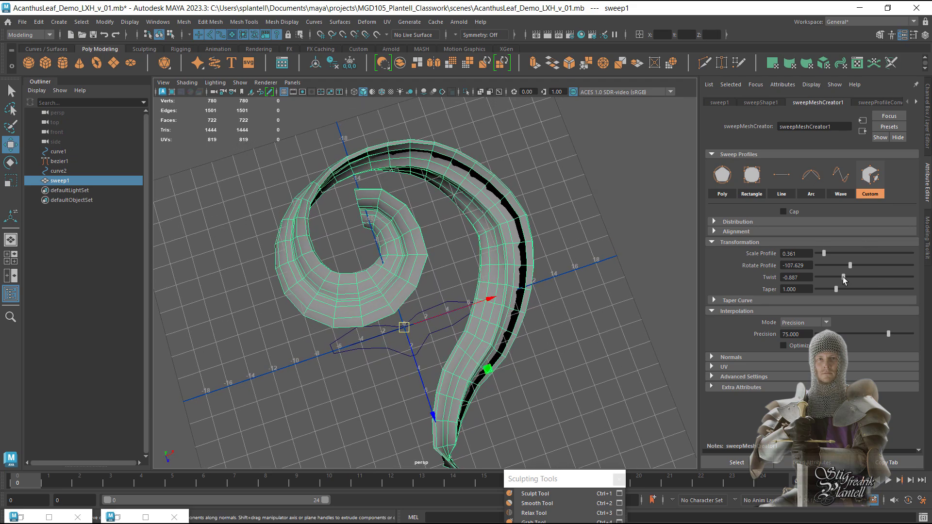
drag(842, 276, 828, 279)
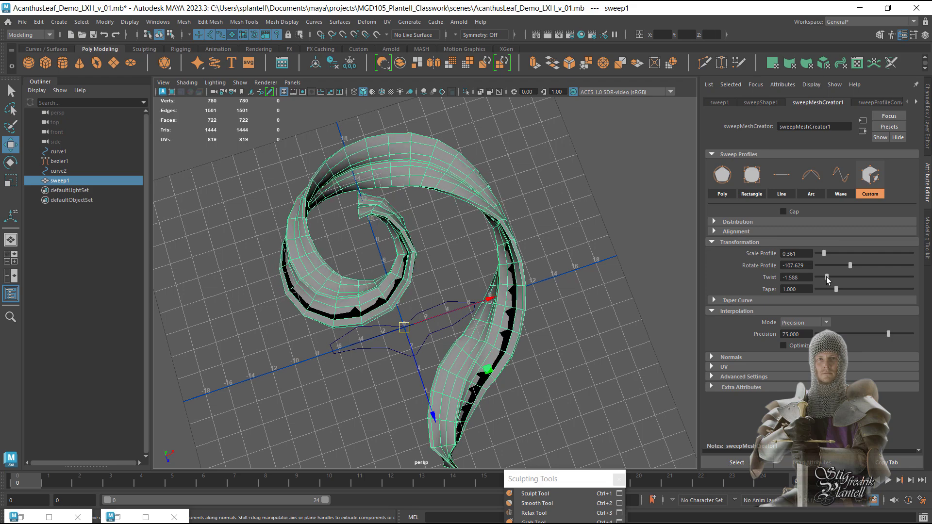
Turn on smooth mesh preview for the sweep and show the stem's pinched base in wireframe
alt+drag(615, 299, 519, 257)
alt+right_drag(519, 257, 573, 318)
key(3)
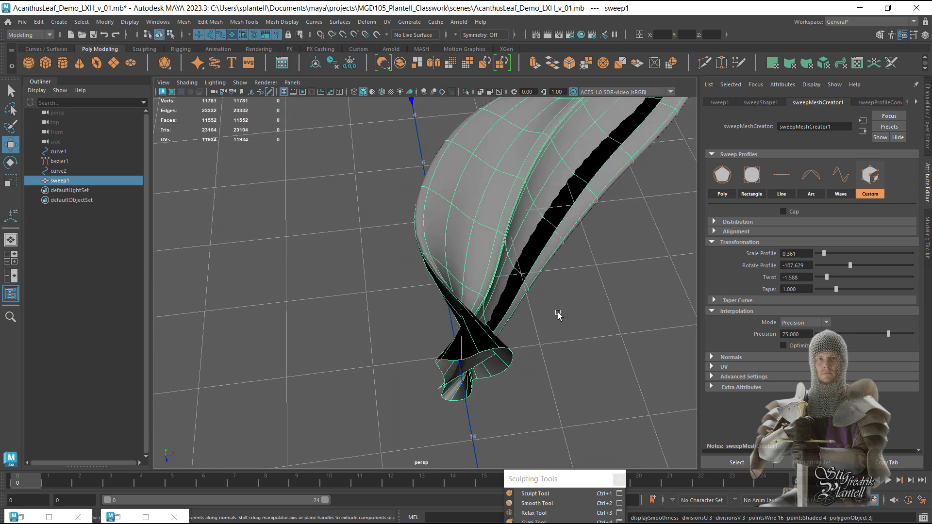
key(4)
click(578, 329)
alt+drag(578, 329, 505, 321)
click(485, 322)
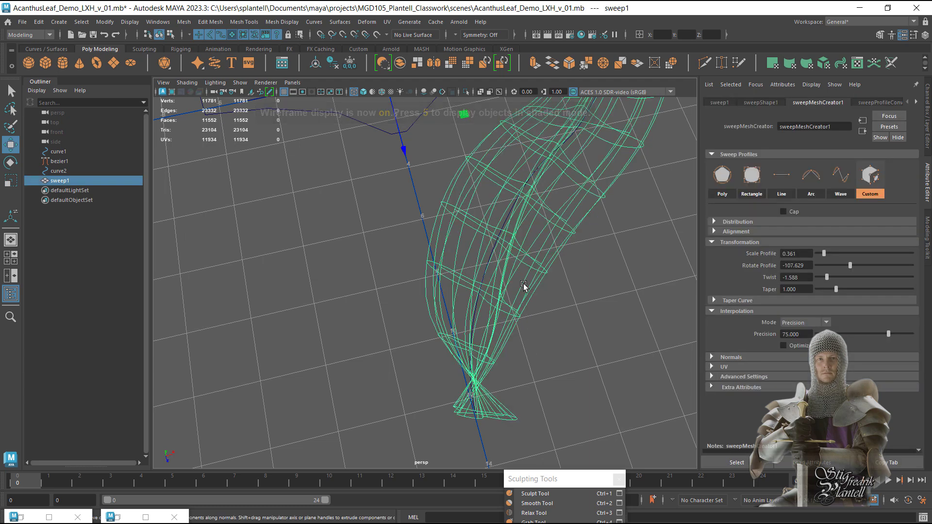
Untwist the stem's pinched base by moving the bezier path curve's end tangent handle up along the stem
click(378, 235)
drag(399, 270, 512, 342)
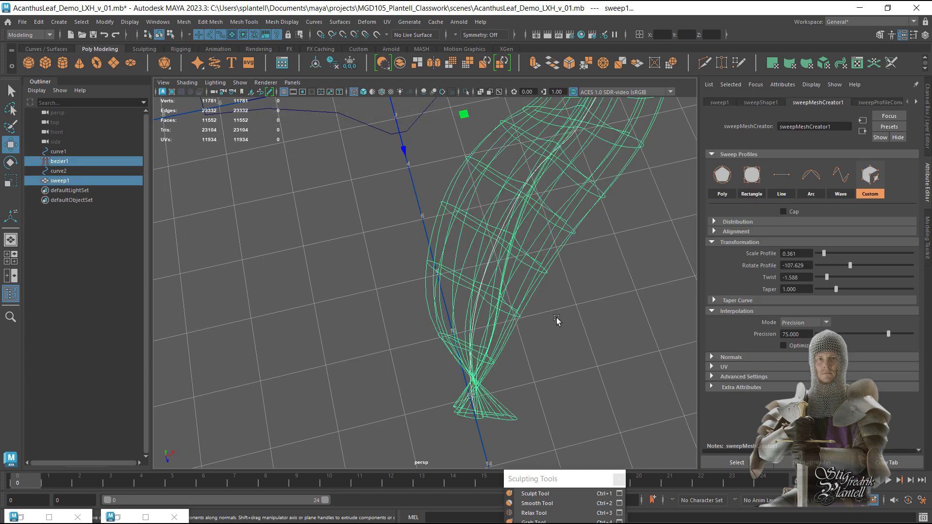
alt+right_drag(558, 321, 381, 261)
alt+middle_drag(381, 261, 384, 291)
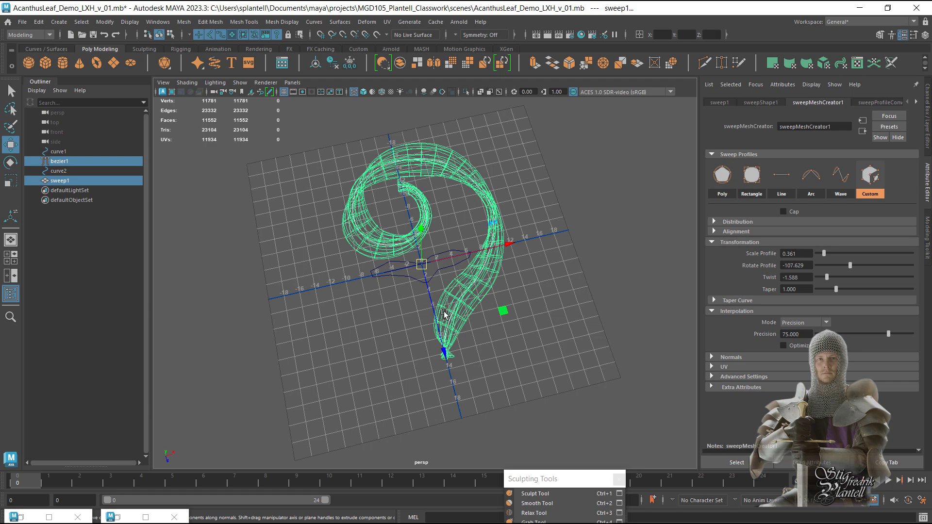
alt+drag(450, 315, 488, 307)
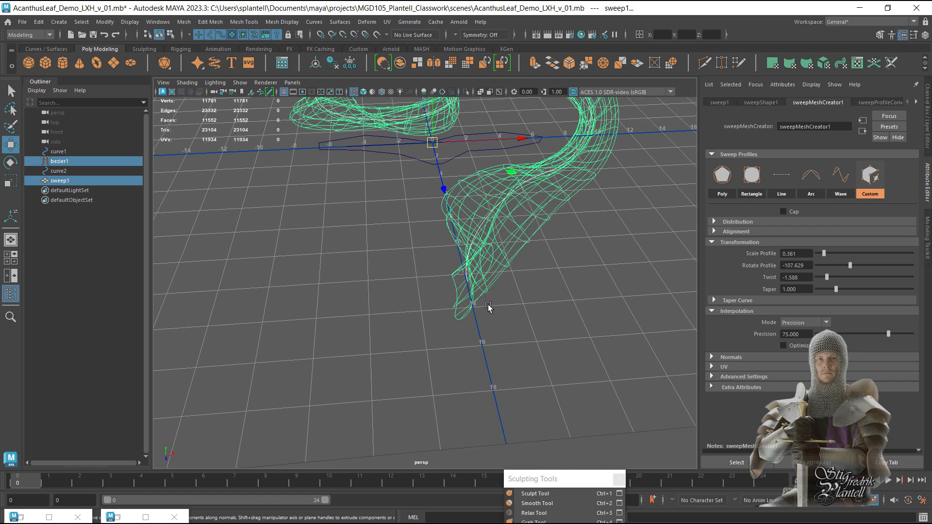
ctrl+click(495, 259)
alt+right_drag(489, 297, 557, 351)
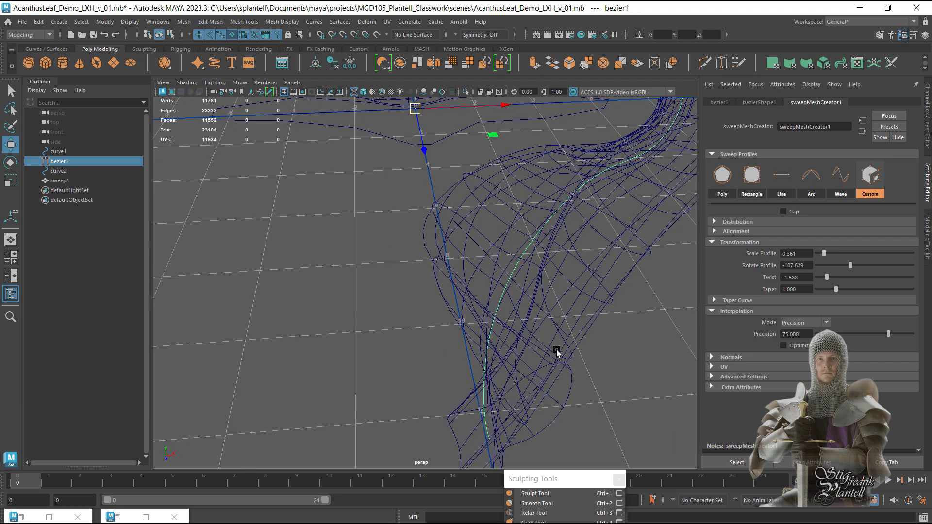
alt+middle_drag(556, 352, 526, 311)
alt+drag(441, 258, 466, 283)
alt+right_drag(466, 283, 509, 334)
alt+middle_drag(509, 334, 500, 272)
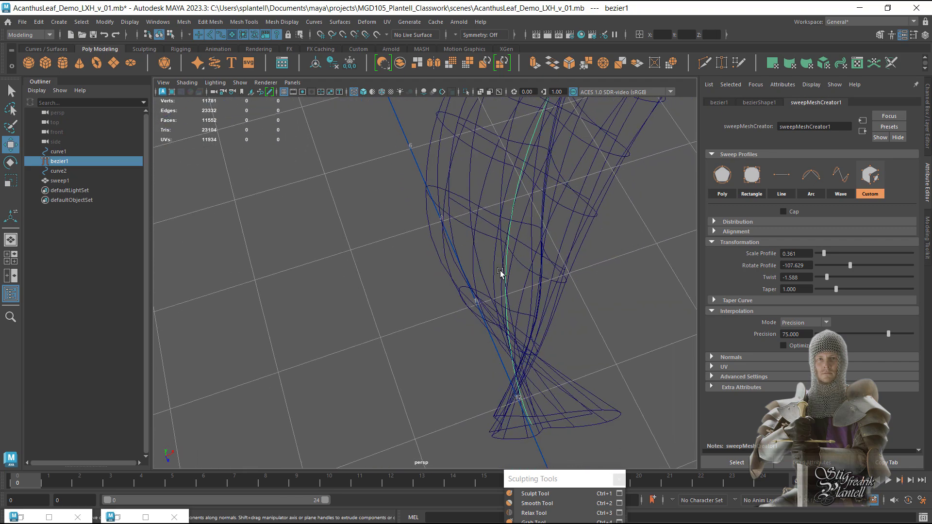
right_drag(505, 254, 454, 256)
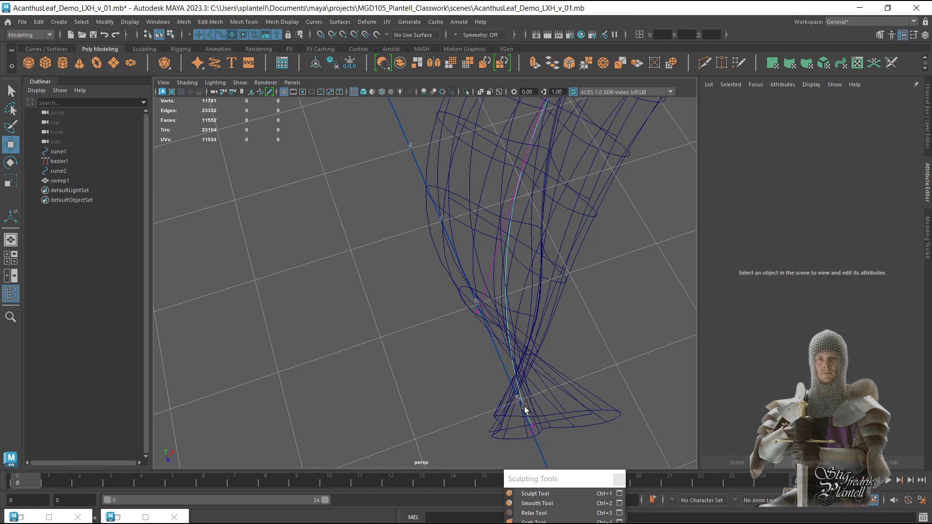
click(532, 432)
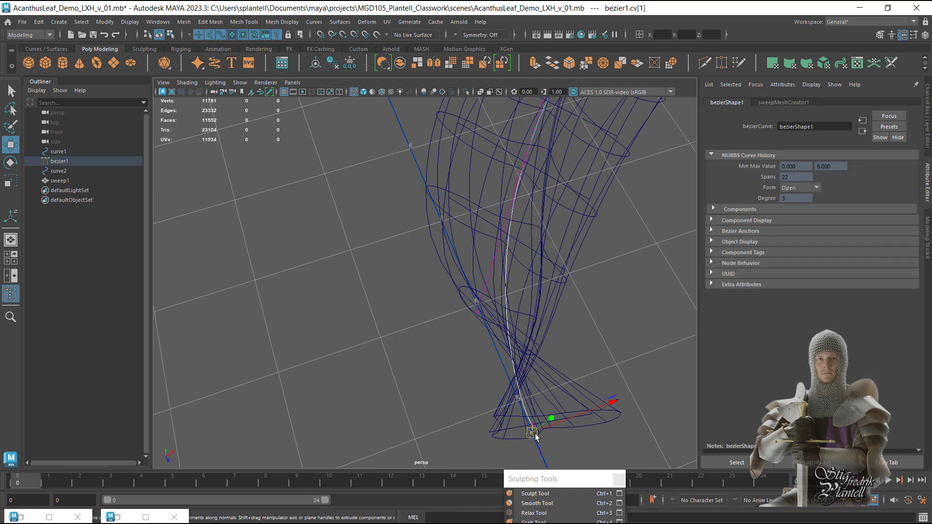
drag(536, 432, 555, 348)
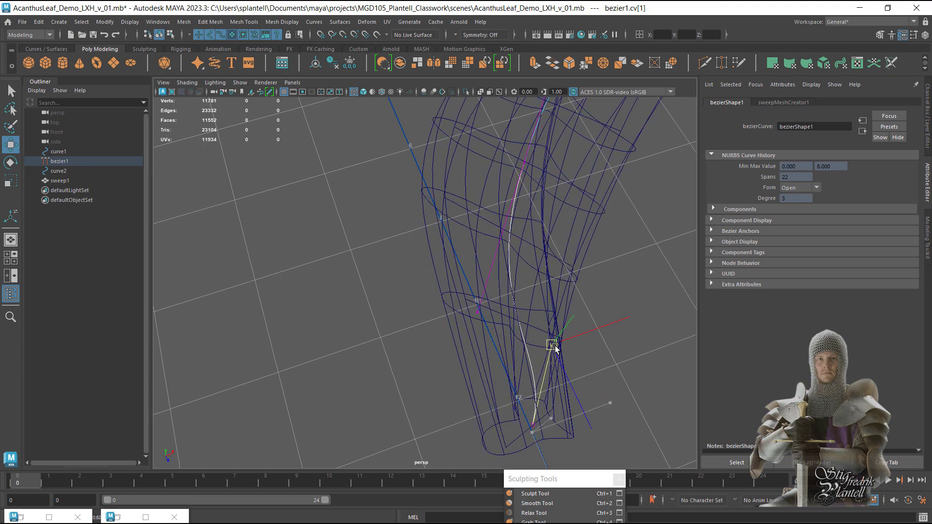
Return the viewport to shaded display, check the reshaped stem base and select the sweep mesh
mouse_move(551, 381)
alt+mouse_down()
mouse_move(506, 391)
mouse_move(447, 381)
mouse_move(420, 353)
mouse_move(416, 339)
mouse_move(451, 270)
mouse_move(436, 292)
mouse_move(378, 278)
mouse_move(453, 267)
mouse_move(451, 246)
alt+mouse_up()
key(5)
mouse_move(472, 276)
alt+mouse_down()
mouse_move(477, 251)
mouse_move(470, 281)
alt+mouse_up()
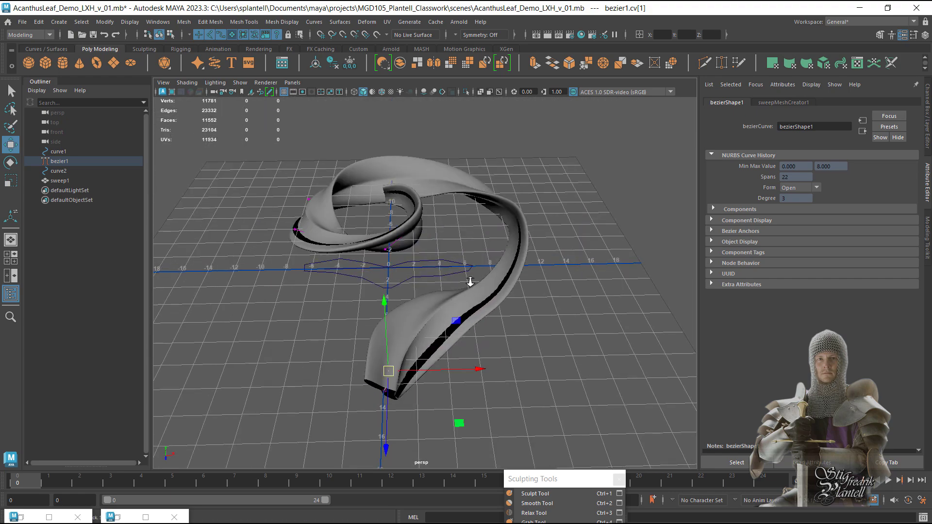
alt+right_drag(470, 281, 481, 318)
alt+middle_drag(480, 318, 475, 259)
alt+drag(476, 259, 499, 306)
click(500, 306)
alt+right_drag(592, 306, 414, 271)
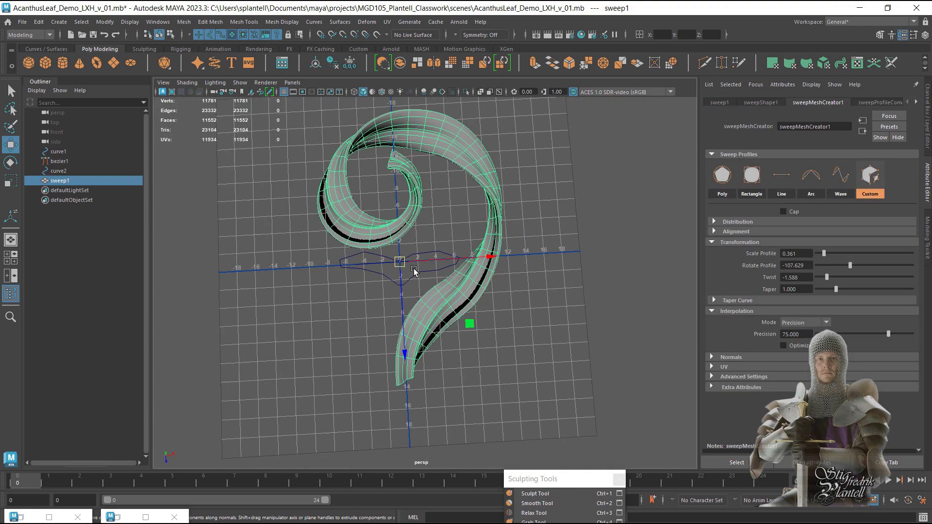
Turn off smooth mesh preview and set the sweep's Precision to 72.165, keeping Twist at -1.588
key(1)
alt+drag(449, 289, 468, 293)
alt+right_drag(468, 293, 529, 311)
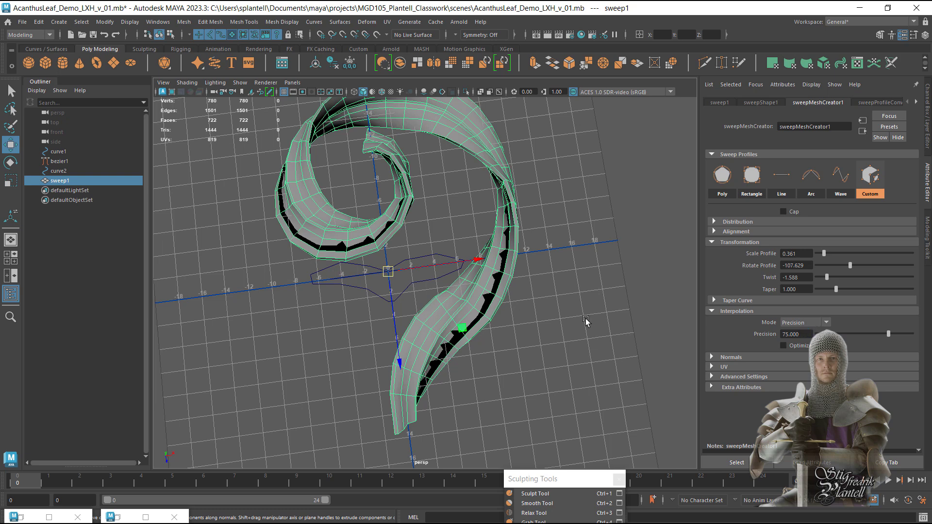
alt+drag(586, 321, 604, 313)
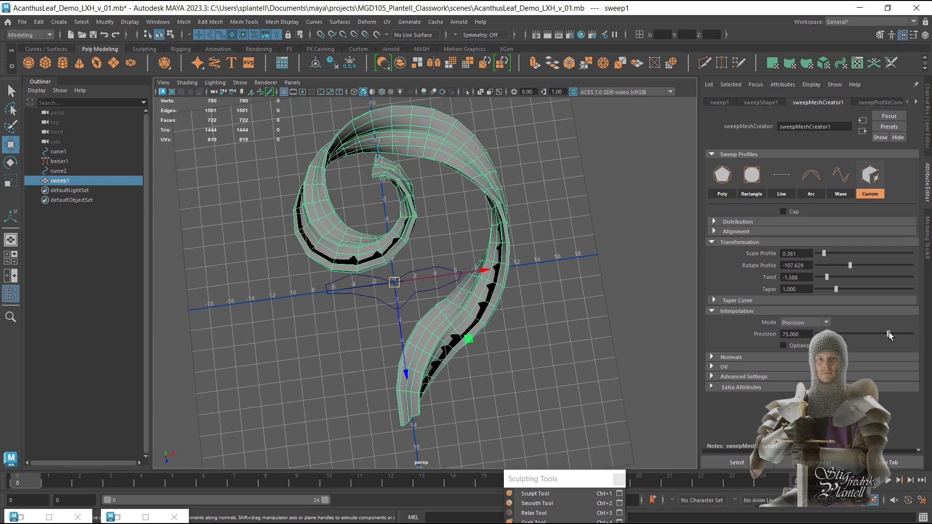
mouse_move(891, 334)
mouse_down()
mouse_move(866, 340)
mouse_move(887, 341)
mouse_up()
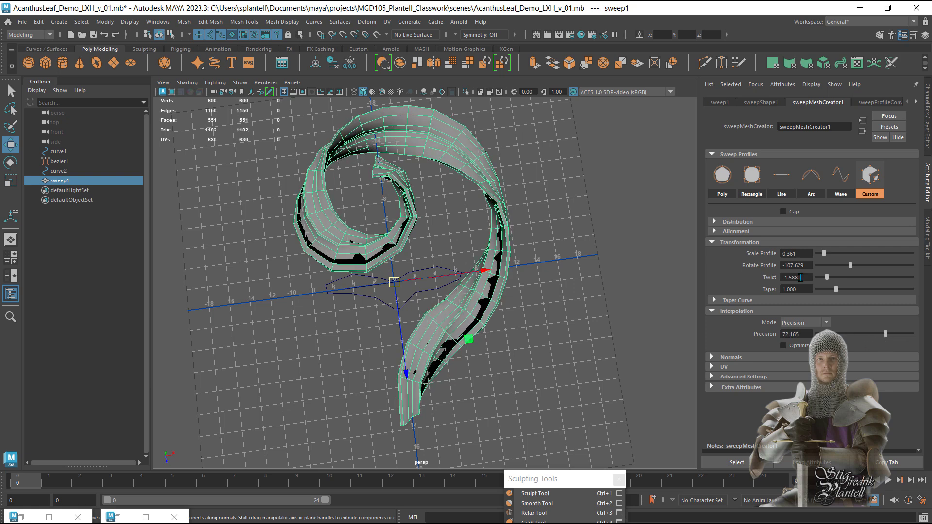
mouse_move(832, 277)
mouse_down()
mouse_move(864, 284)
mouse_move(826, 279)
mouse_up()
Thicken the leaf profile curve by moving its lower row of control vertices outward along Z
click(427, 290)
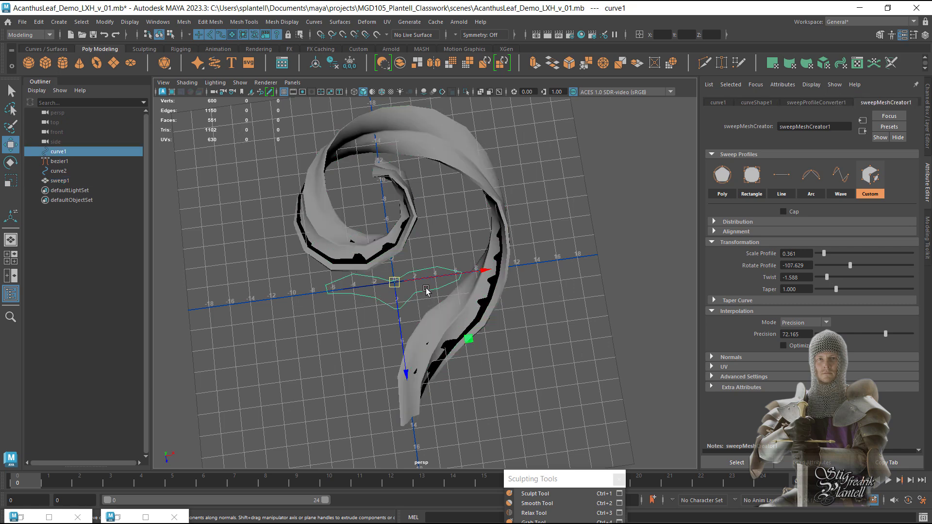
right_drag(426, 290, 359, 287)
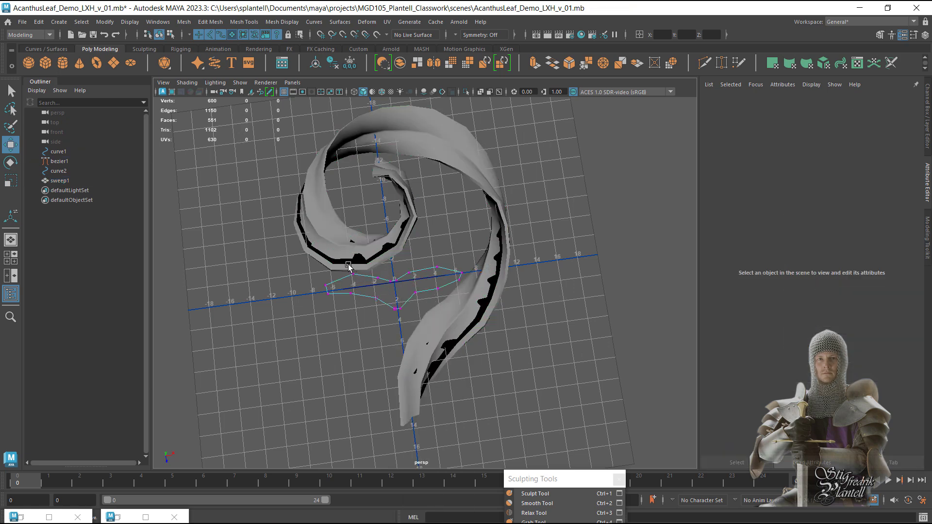
drag(442, 281, 434, 274)
drag(397, 308, 403, 345)
alt+middle_drag(402, 345, 393, 354)
alt+right_drag(394, 355, 454, 321)
alt+middle_drag(454, 320, 455, 278)
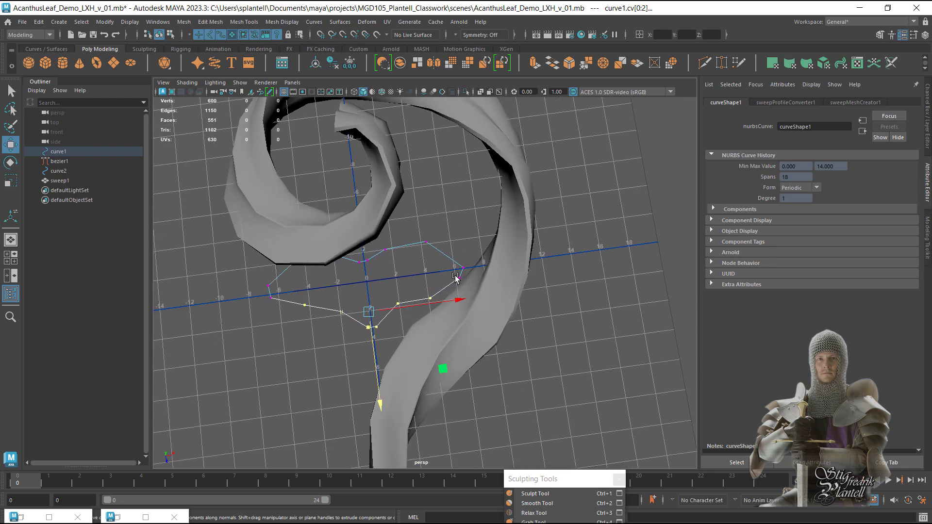
Move the profile curve's two lower outer corner vertices together slightly outward along Z
click(460, 280)
shift+click(273, 299)
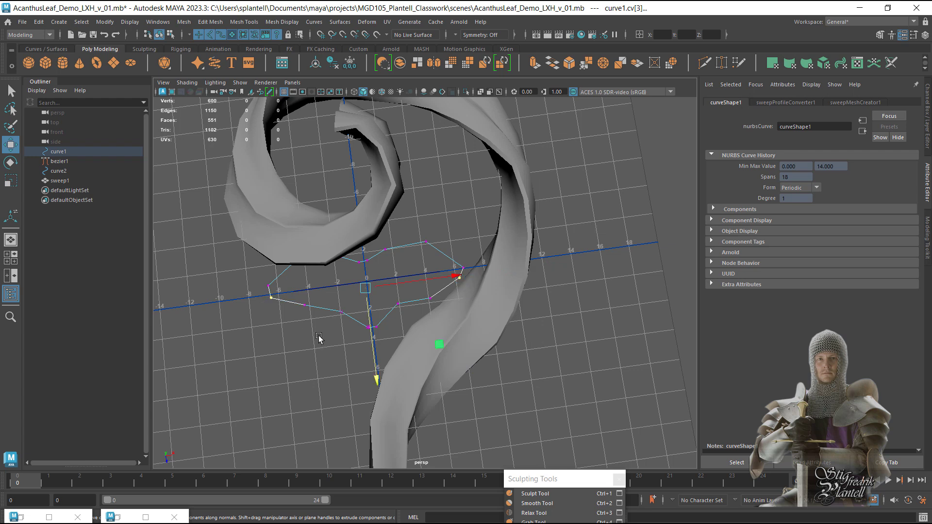
drag(373, 325, 377, 355)
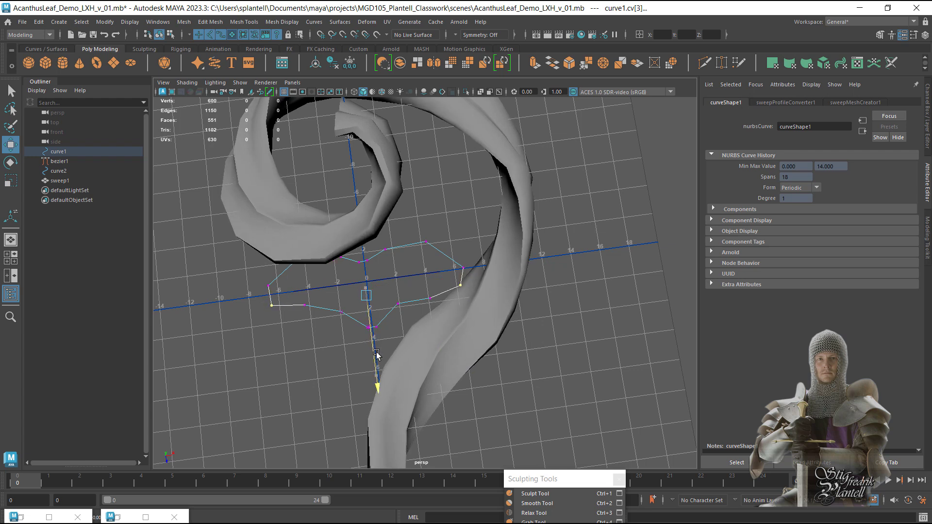
Try moving the profile curve's upper outer corner vertices individually, and undo the moves
click(266, 286)
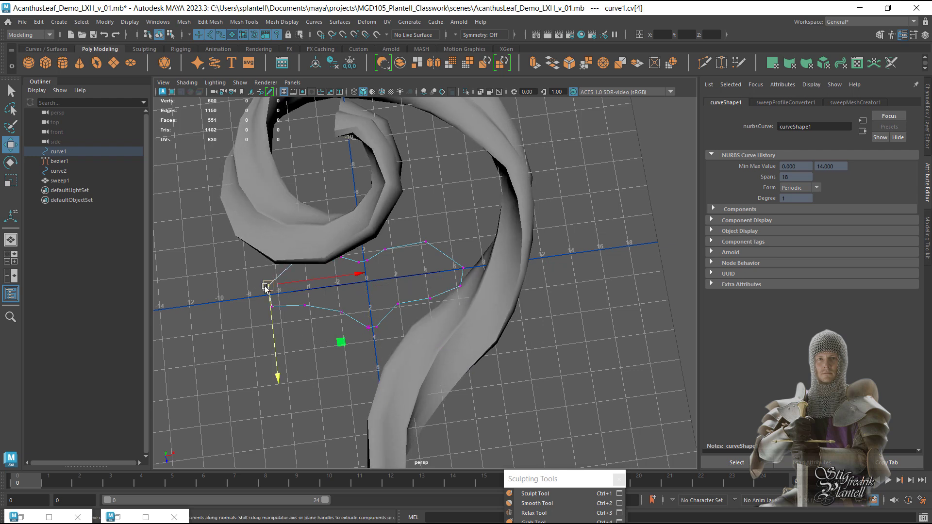
click(461, 265)
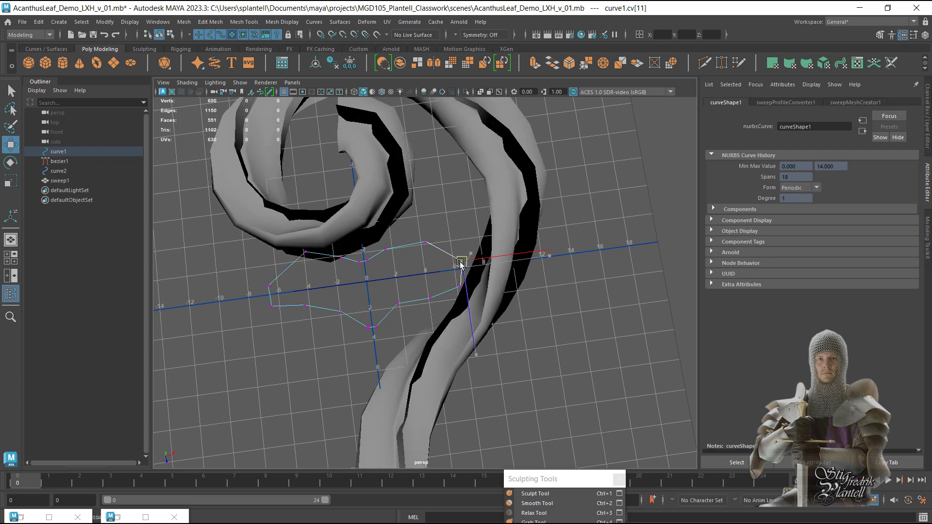
key(shift+z)
click(592, 315)
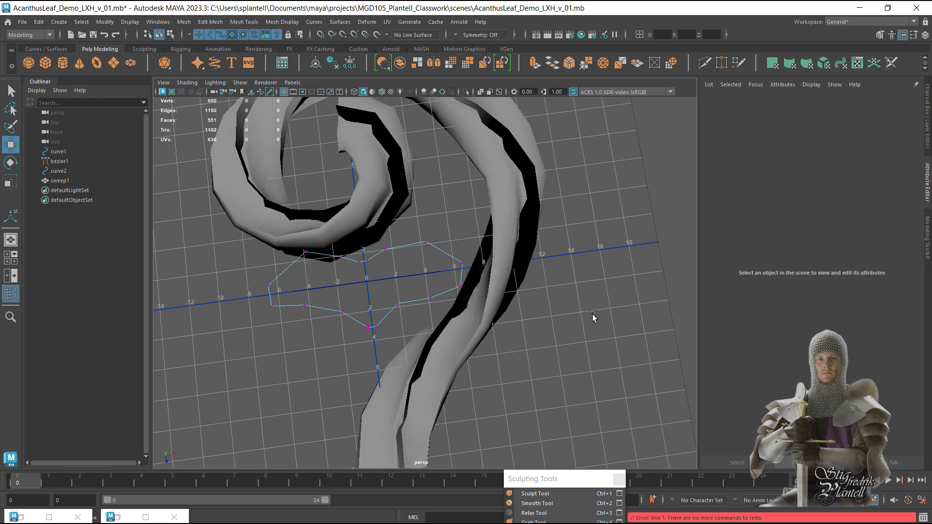
key(ctrl+z)
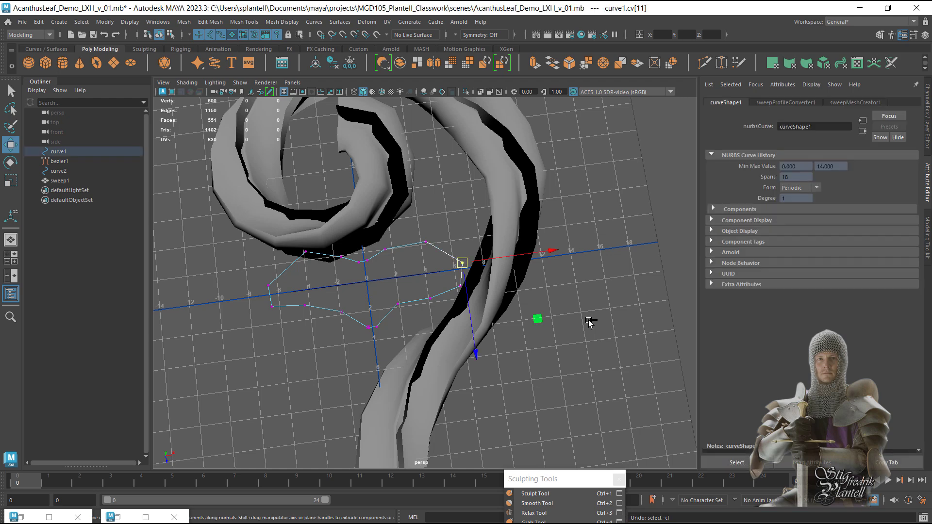
key(ctrl+z)
click(532, 313)
alt+right_drag(528, 314, 424, 290)
drag(456, 298, 496, 227)
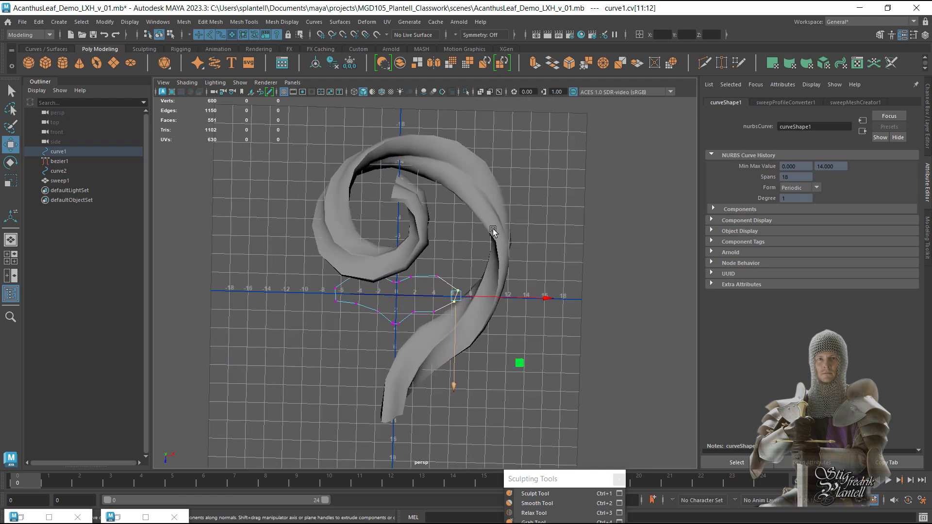
Try lowering the sweep's Taper to 0.129, and undo the taper change
click(496, 228)
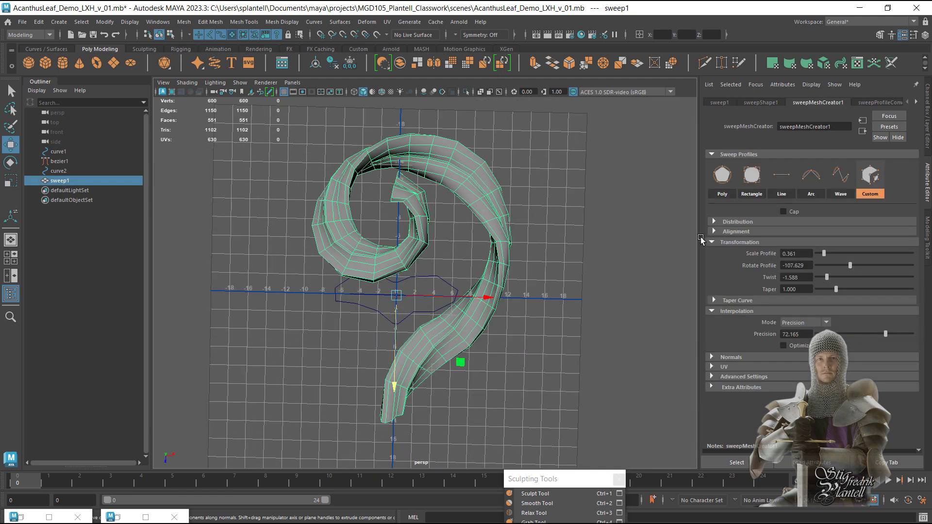
click(834, 290)
drag(834, 289, 826, 293)
key(ctrl+z)
key(ctrl+z)
key(ctrl+z)
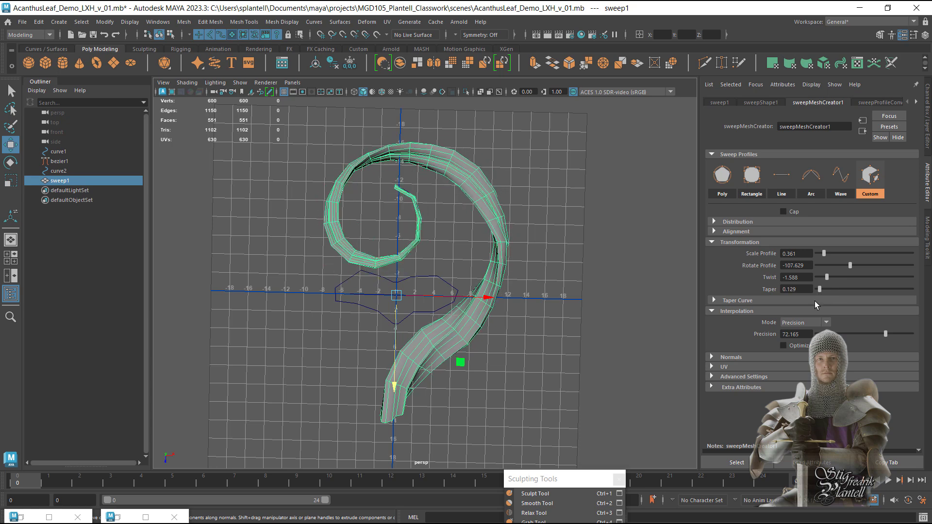
Shape the sweep's taper curve with points of value 1.000 at positions 0.135 and 0.579 and a shallow dip between them
click(714, 300)
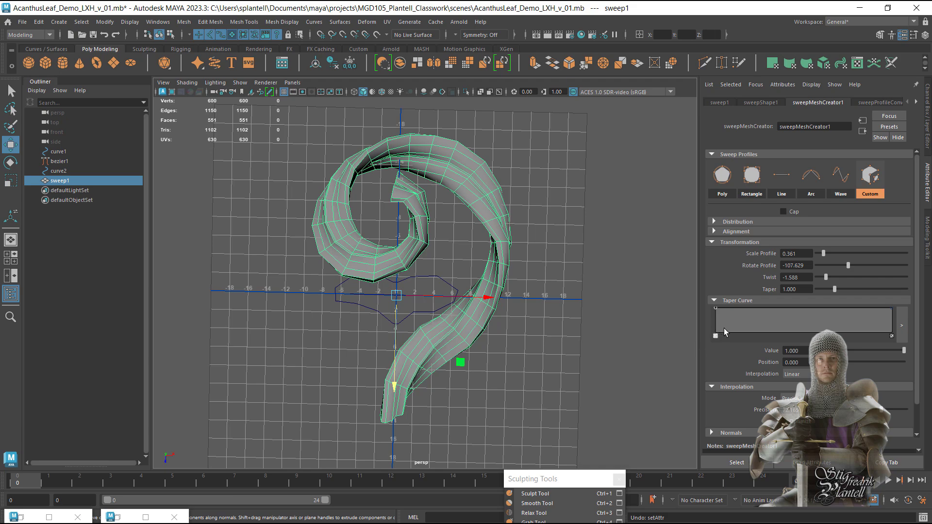
alt+drag(404, 387, 514, 342)
drag(716, 308, 740, 306)
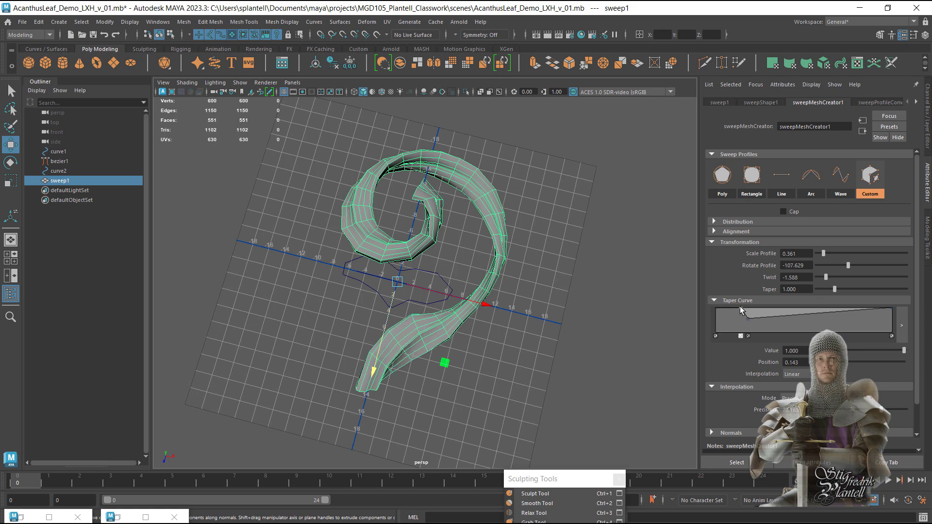
alt+drag(650, 348, 536, 349)
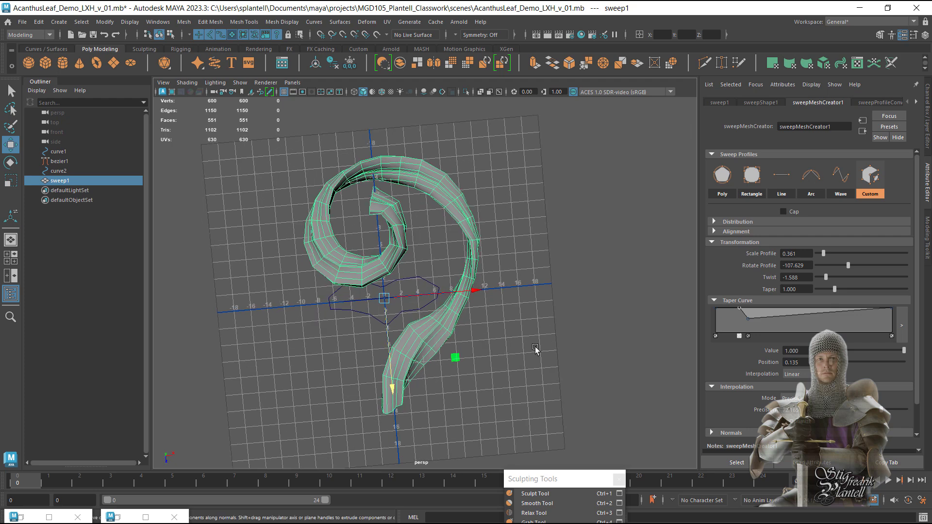
click(789, 315)
drag(809, 313, 817, 308)
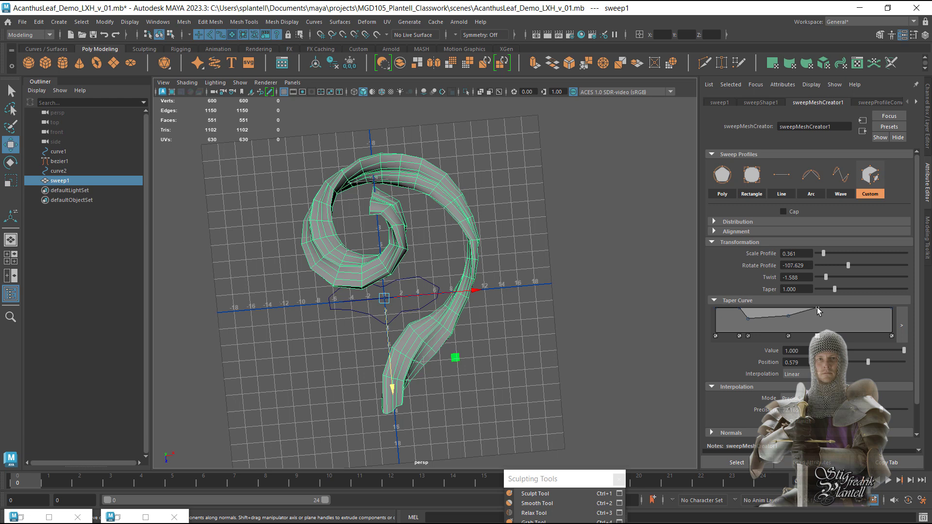
Taper the leaf's curled tip to a point by dropping the taper curve's end, with a point of value 1.000 at position 0.887
click(883, 315)
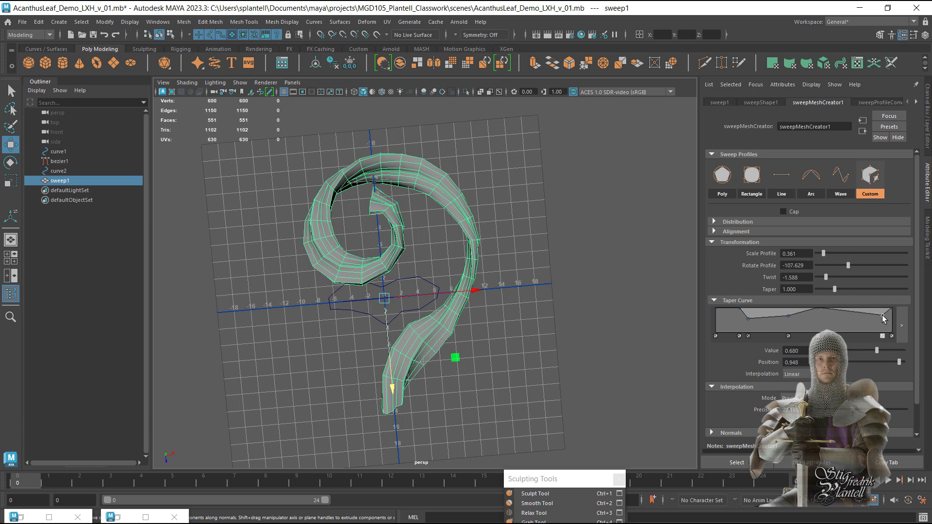
drag(893, 314, 872, 307)
alt+right_drag(375, 251, 458, 279)
alt+drag(457, 279, 454, 254)
Switch to the acanthusleaves1.jpg reference image, study the Roman capital's curled leaves and return to Maya
key(alt+Tab)
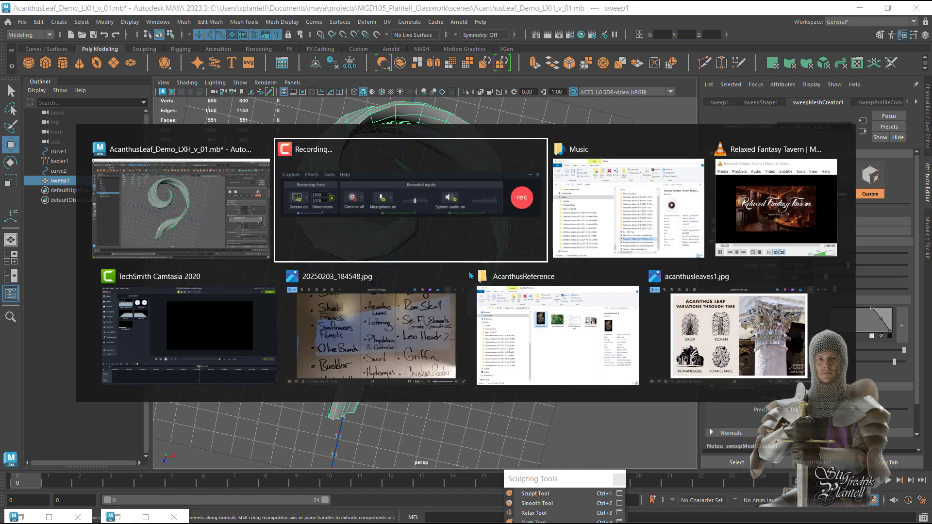
click(667, 334)
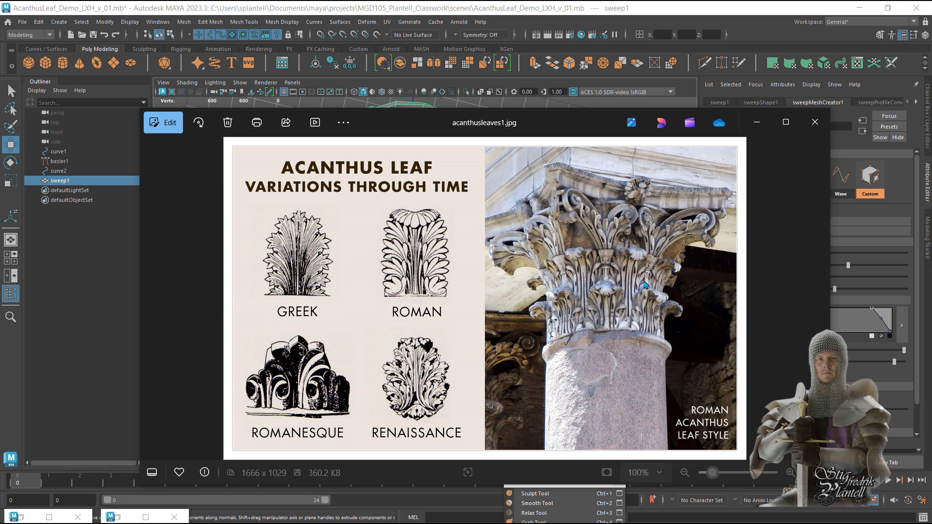
key(alt+Tab)
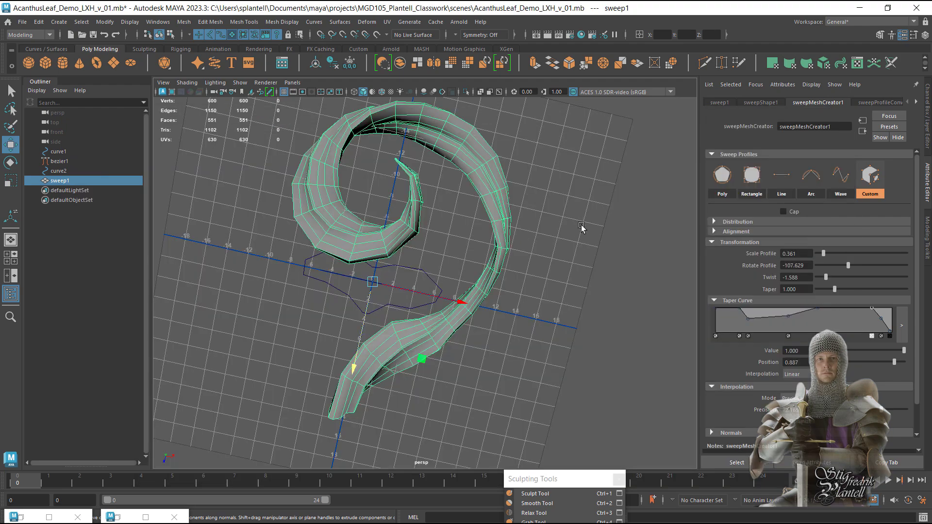
Examine the tapered leaf unselected from several angles and reselect the sweep mesh
alt+drag(555, 280, 553, 233)
alt+drag(582, 302, 598, 235)
click(607, 253)
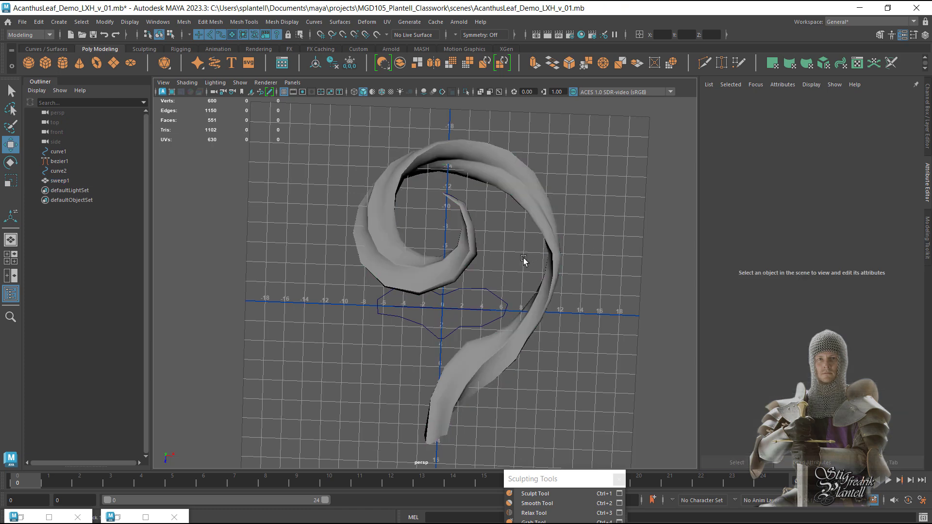
scroll(602, 264, up, 5)
click(585, 270)
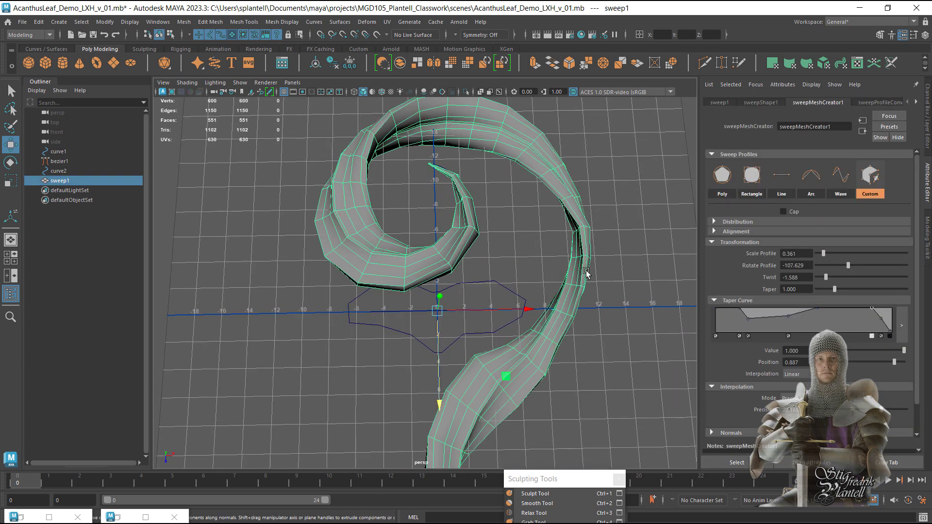
Adjust the sweep's taper curve points to value 0.680 at position 0.978, 0.980 at 0.920 and 1.000 at 0.534
alt+right_drag(587, 273, 554, 281)
alt+drag(553, 281, 547, 267)
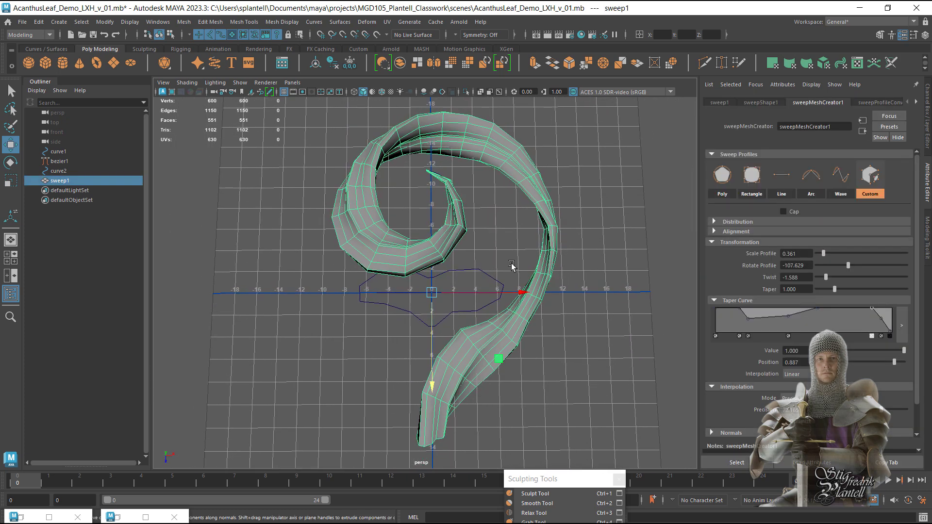
alt+drag(580, 331, 548, 323)
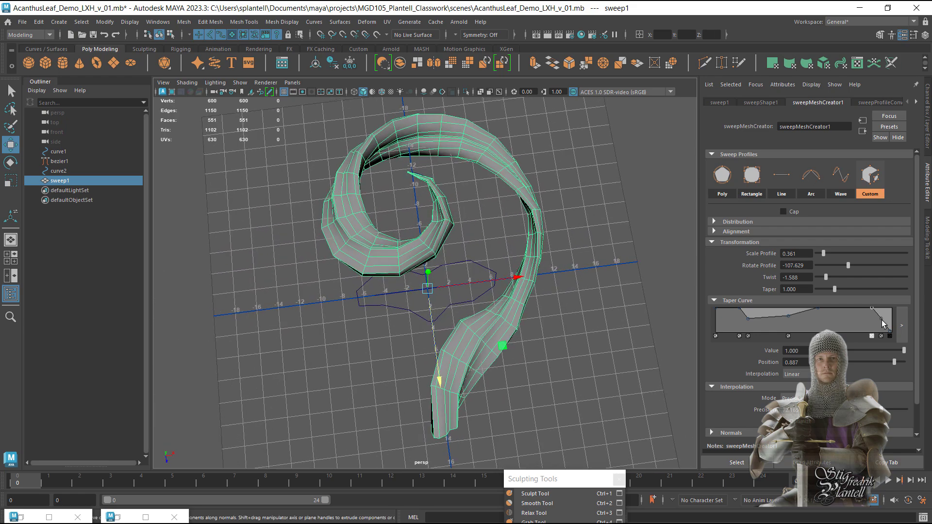
drag(883, 323, 887, 324)
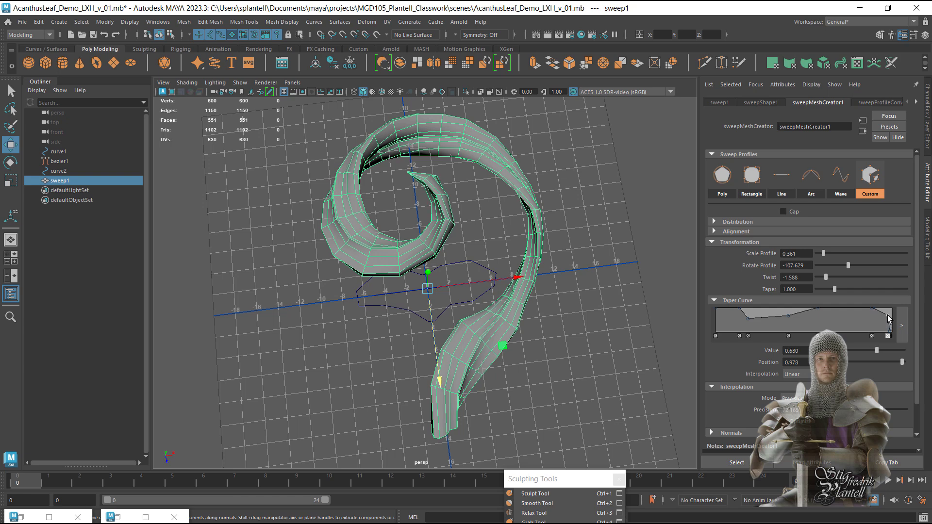
click(878, 309)
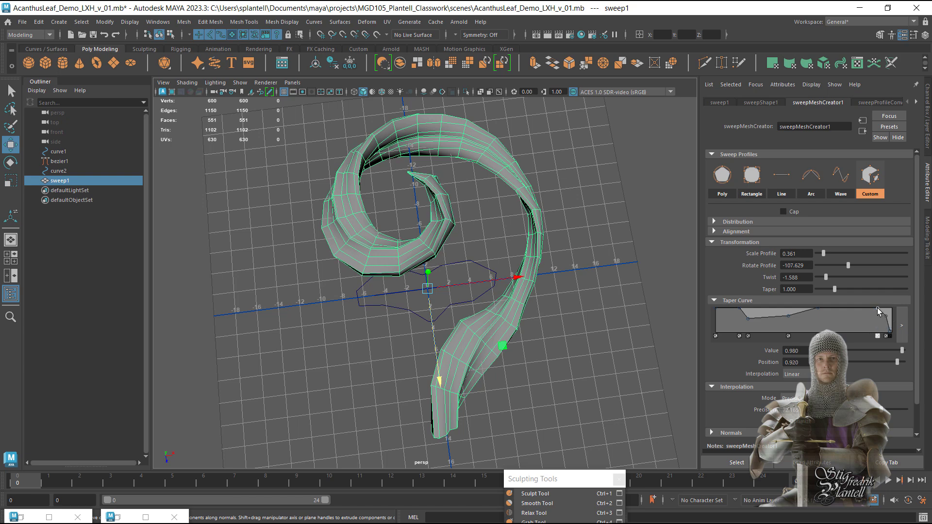
drag(815, 308, 810, 308)
Raise the sweep's interpolation precision to give the leaf mesh a denser set of faces
alt+drag(543, 300, 536, 311)
alt+right_drag(536, 310, 578, 325)
mouse_move(874, 409)
mouse_down()
mouse_move(897, 414)
mouse_move(887, 410)
mouse_up()
alt+right_drag(590, 303, 457, 277)
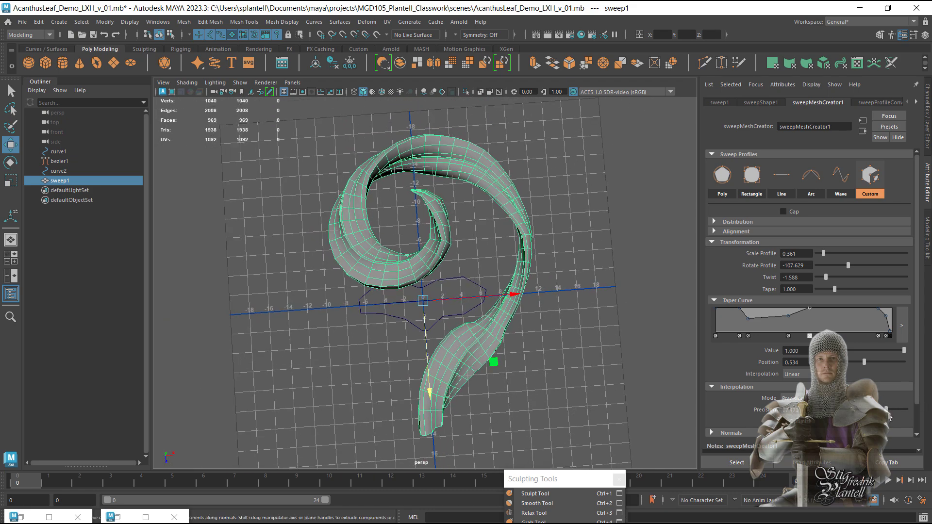
drag(891, 417, 892, 416)
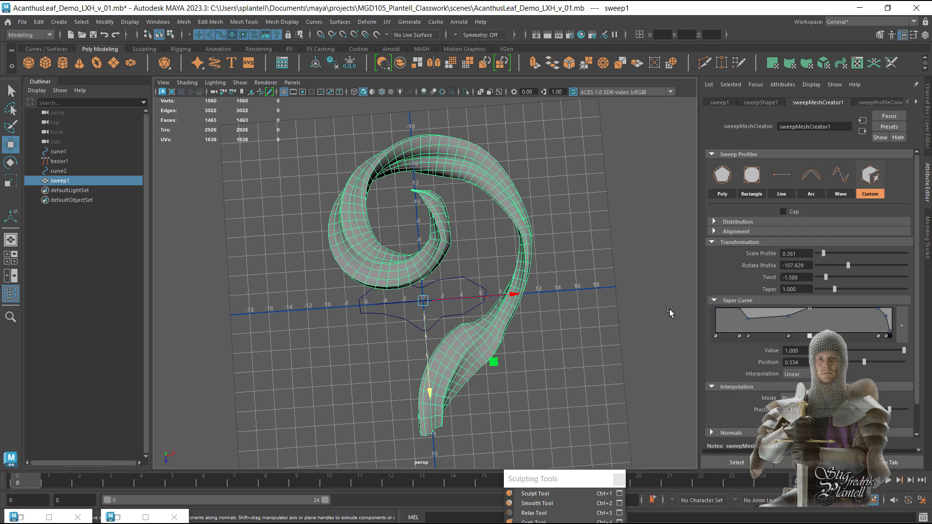
Deselect the sweep mesh, inspect the smooth leaf and select its bezier1 path curve
right_click(490, 172)
click(546, 188)
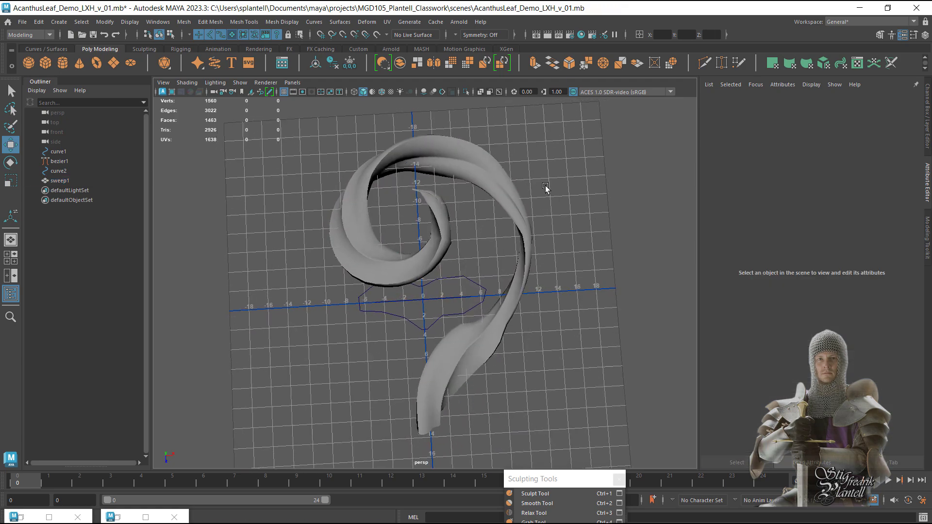
alt+drag(546, 187, 438, 239)
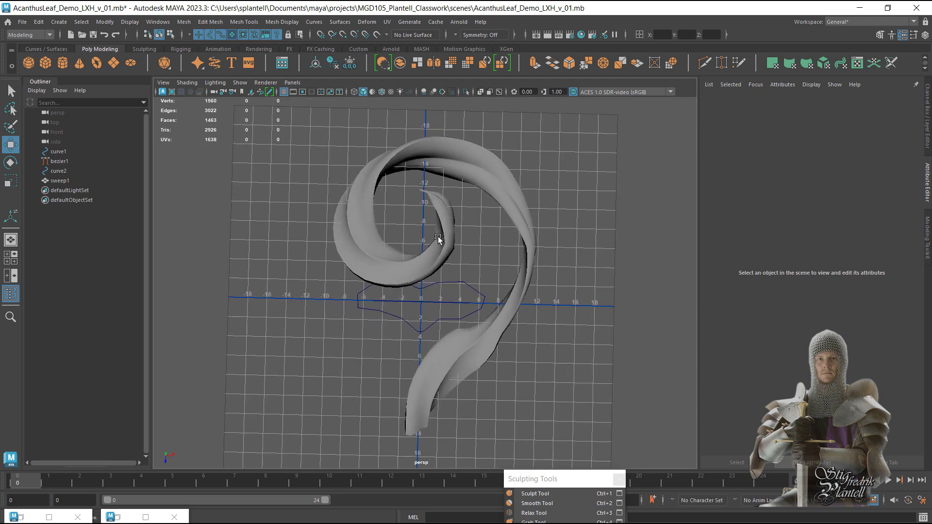
key(ctrl+z)
key(ctrl+z)
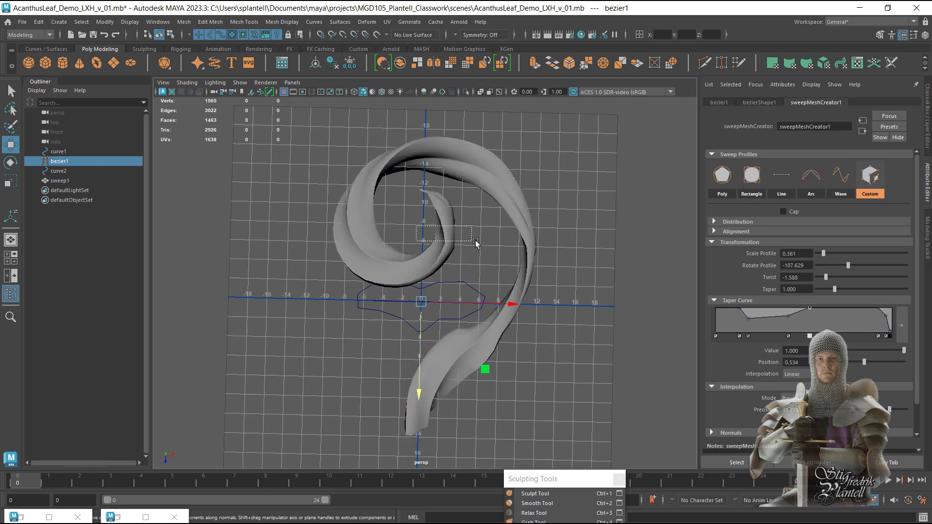
key(ctrl+y)
key(ctrl+z)
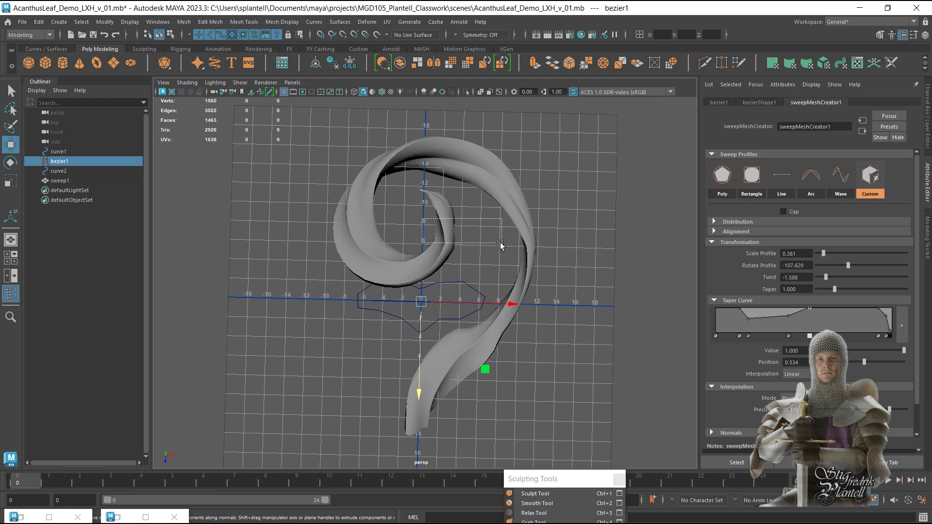
shift+drag(500, 243, 500, 243)
shift+click(449, 222)
Display the scene in wireframe and switch the bezier1 curve to control vertex editing
scroll(419, 252, up, 5)
key(4)
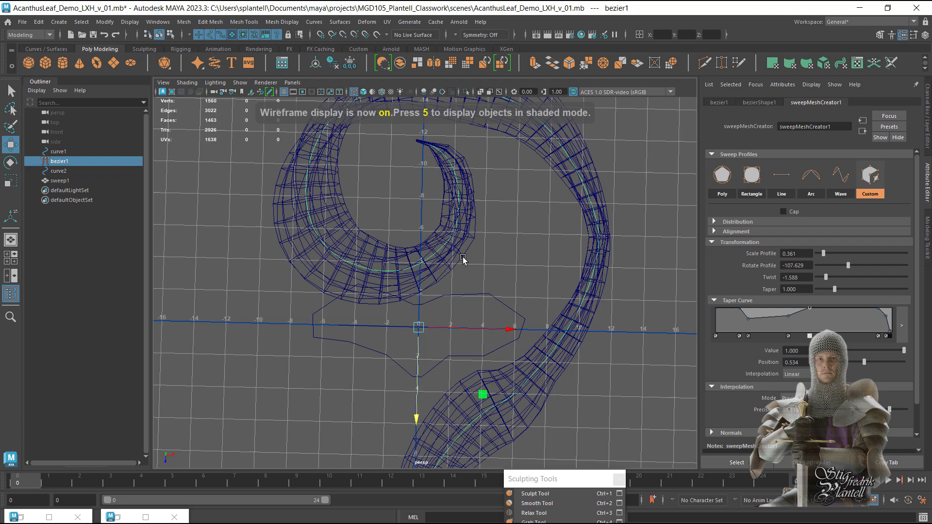
scroll(463, 260, up, 4)
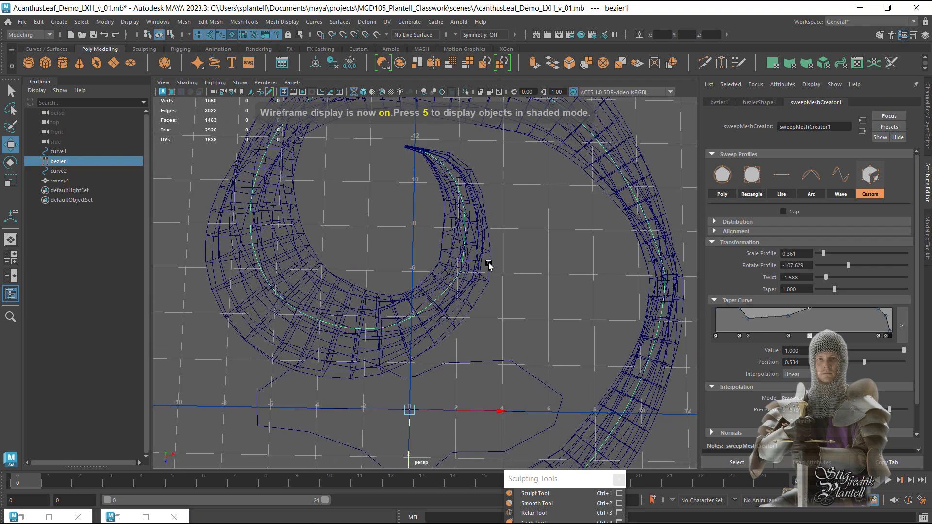
right_drag(526, 233, 474, 236)
Reposition the tangent handles on both sides of the bezier1 anchor cv[21] on the inner curl to smooth the bend
drag(509, 266, 452, 293)
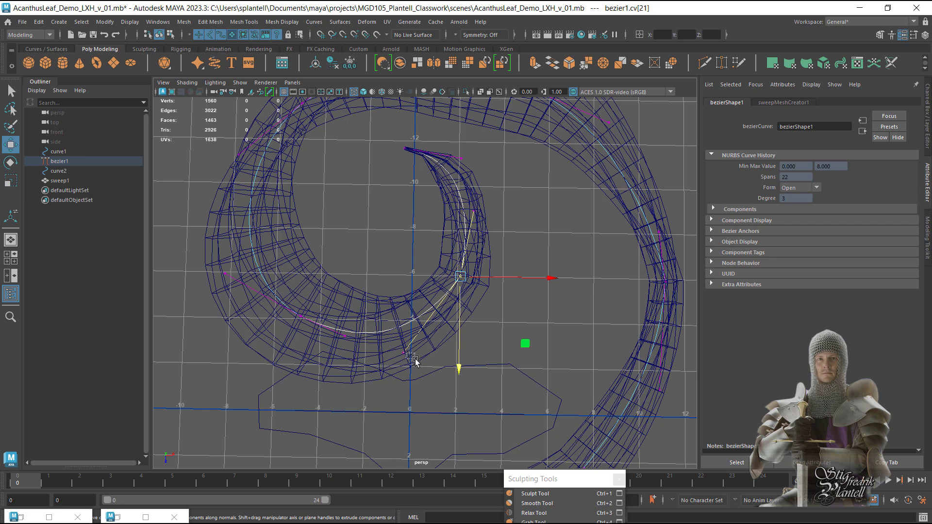
click(400, 346)
key(ctrl+z)
drag(405, 355, 433, 353)
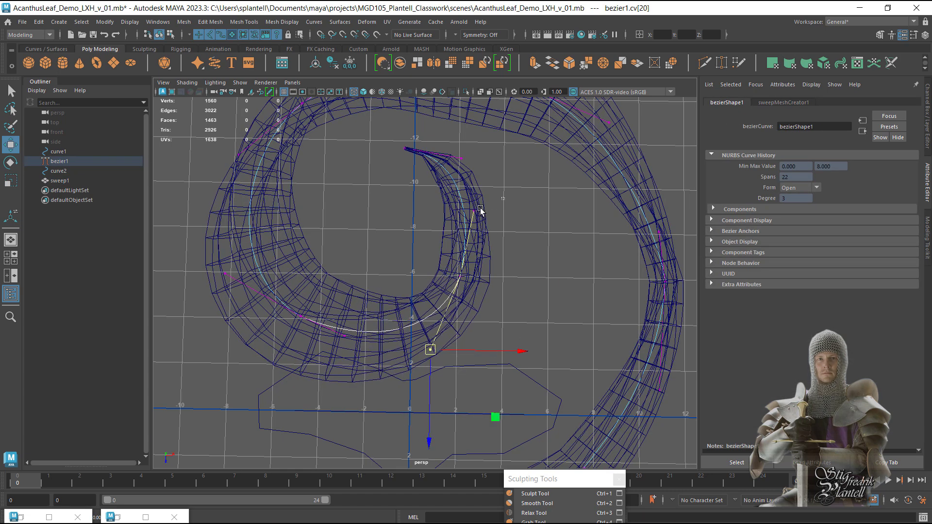
drag(474, 214, 475, 244)
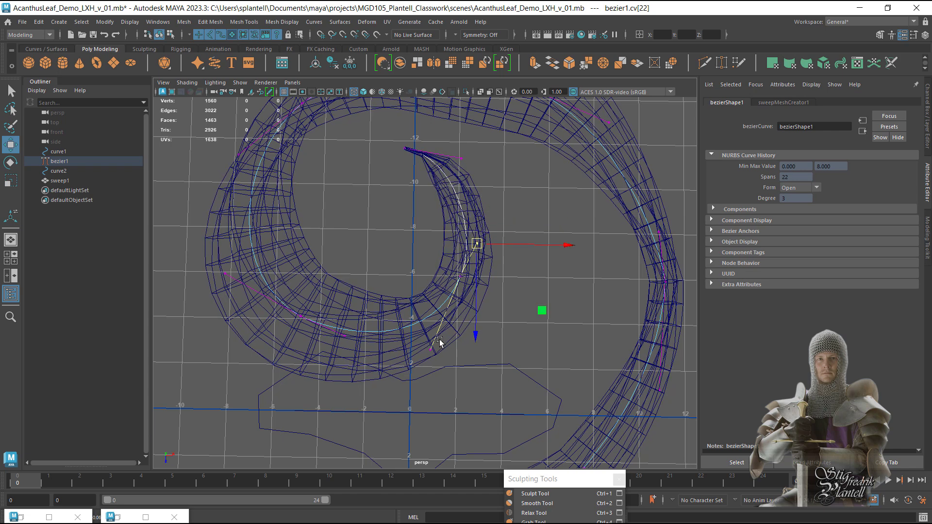
drag(428, 354, 411, 366)
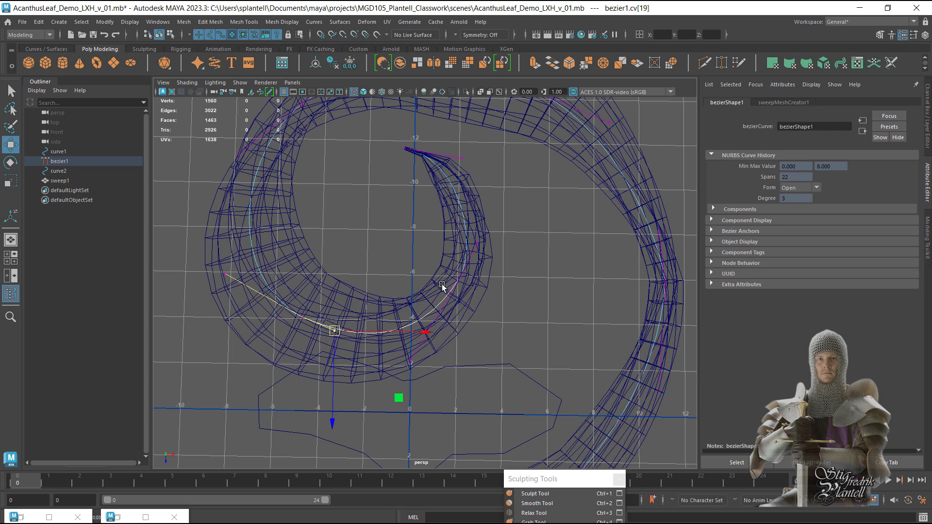
Round out the curl by shifting the lower anchor with its handles and moving anchor cv[21] slightly outward
mouse_move(227, 275)
mouse_down()
mouse_move(246, 289)
mouse_move(217, 279)
mouse_move(220, 267)
mouse_move(218, 285)
mouse_move(225, 283)
mouse_up()
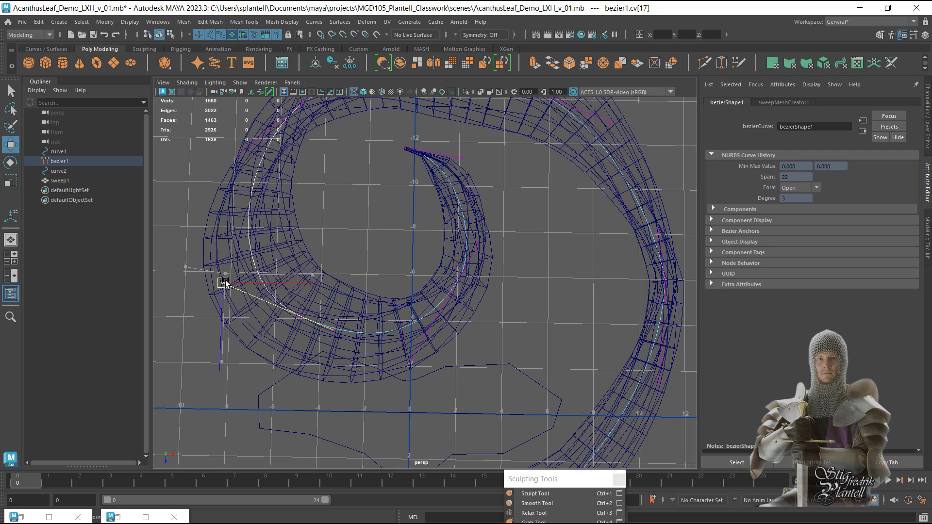
drag(302, 321, 343, 345)
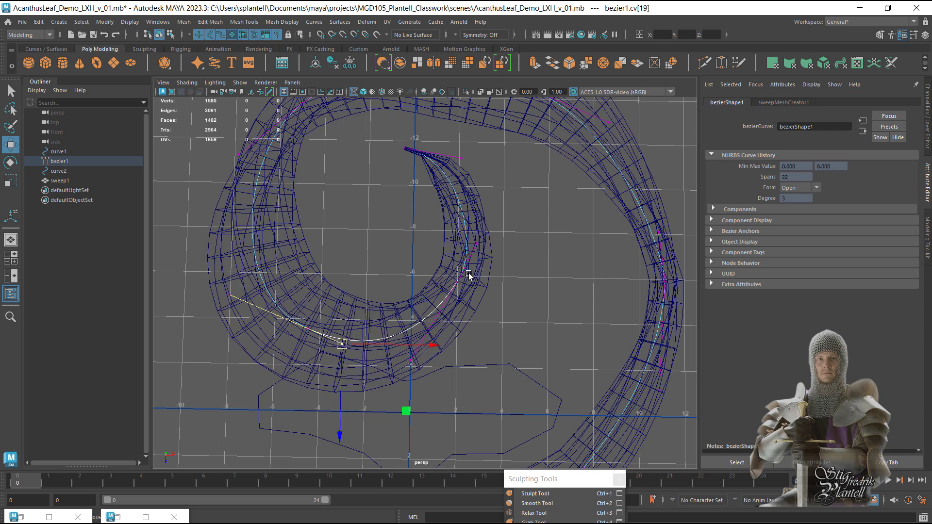
mouse_move(461, 280)
mouse_down()
mouse_move(474, 260)
mouse_move(470, 268)
mouse_up()
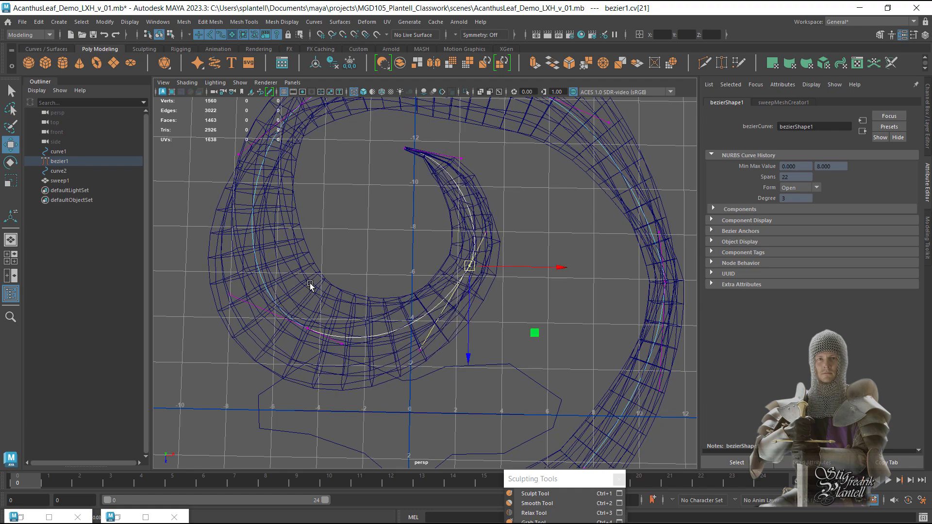
Move anchor cv[6] further up the stem and reposition its handle cv[5] to smooth the lower bend
scroll(385, 310, down, 8)
alt+middle_drag(352, 304, 328, 235)
scroll(335, 238, up, 5)
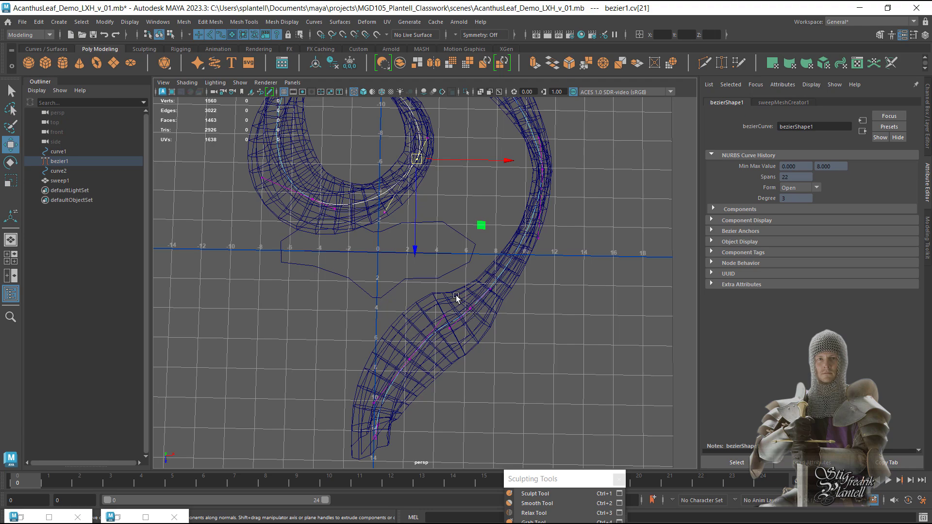
alt+right_drag(457, 297, 523, 324)
drag(493, 321, 520, 280)
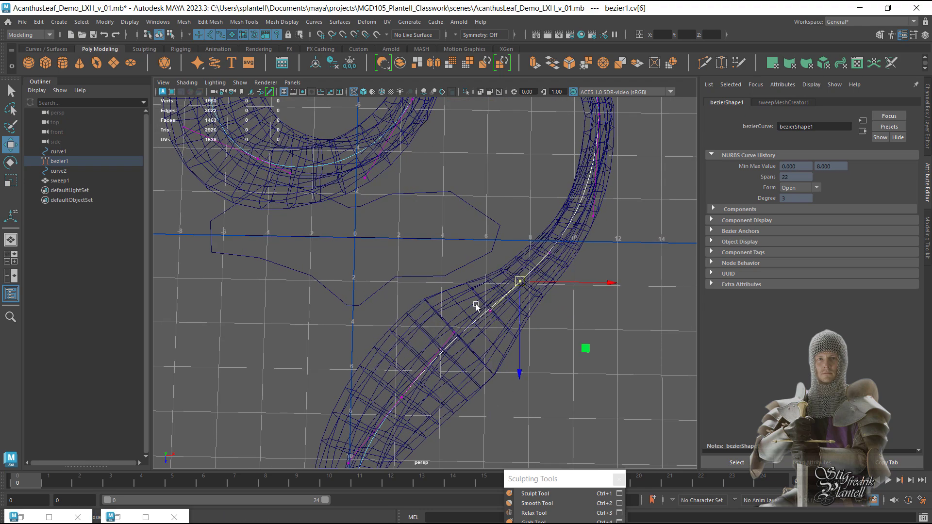
drag(491, 321, 475, 329)
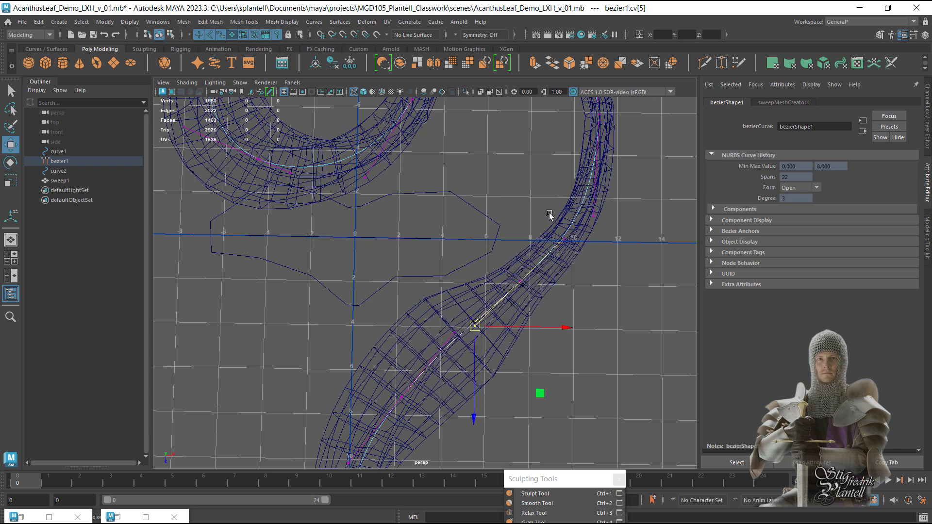
Adjust the two tangent handles of anchor cv[9] on the outer side of the spiral for a smoother arc
alt+middle_drag(549, 214, 549, 303)
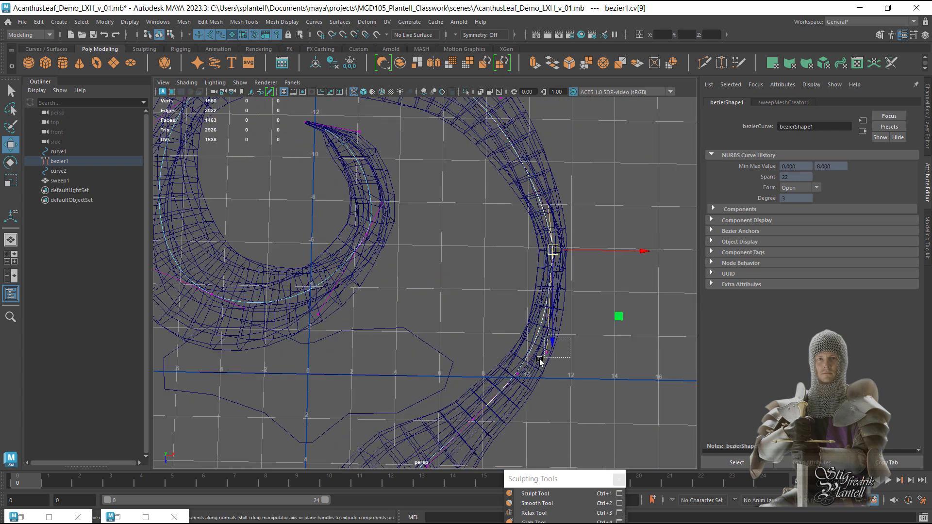
drag(546, 357, 555, 359)
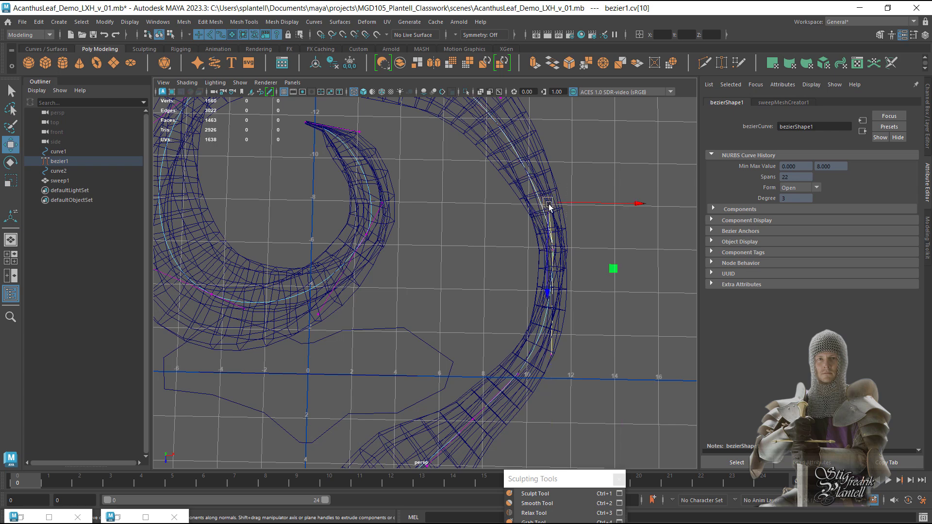
drag(549, 207, 555, 190)
alt+right_drag(525, 268, 395, 199)
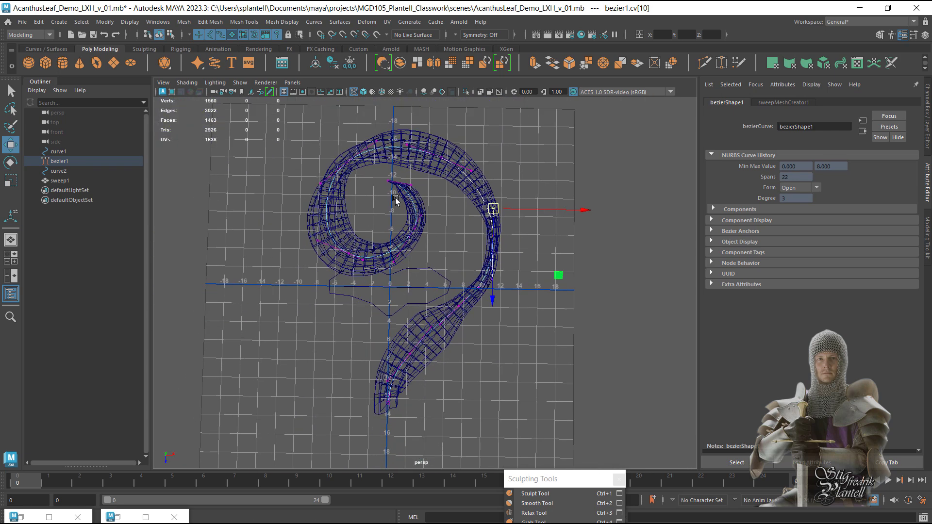
Restore shaded display and examine the reshaped leaf close up at the tip and as a whole
key(5)
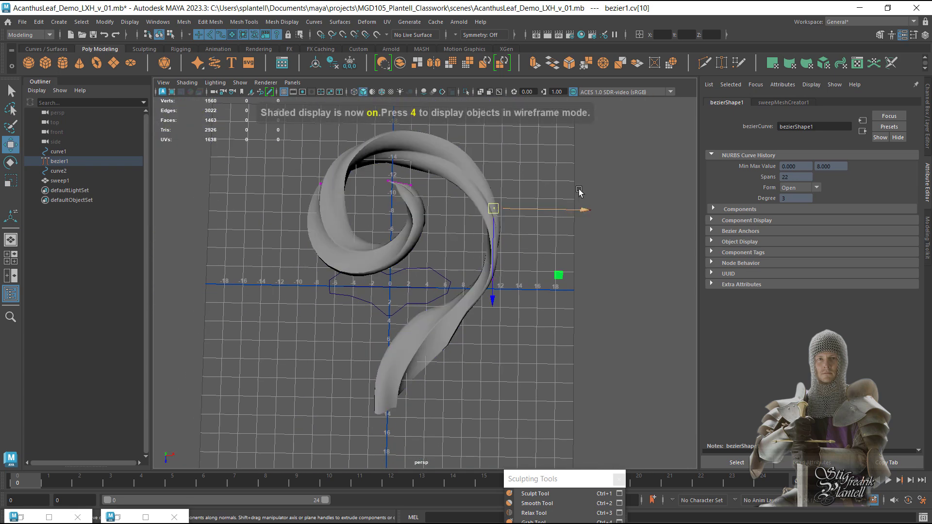
click(530, 256)
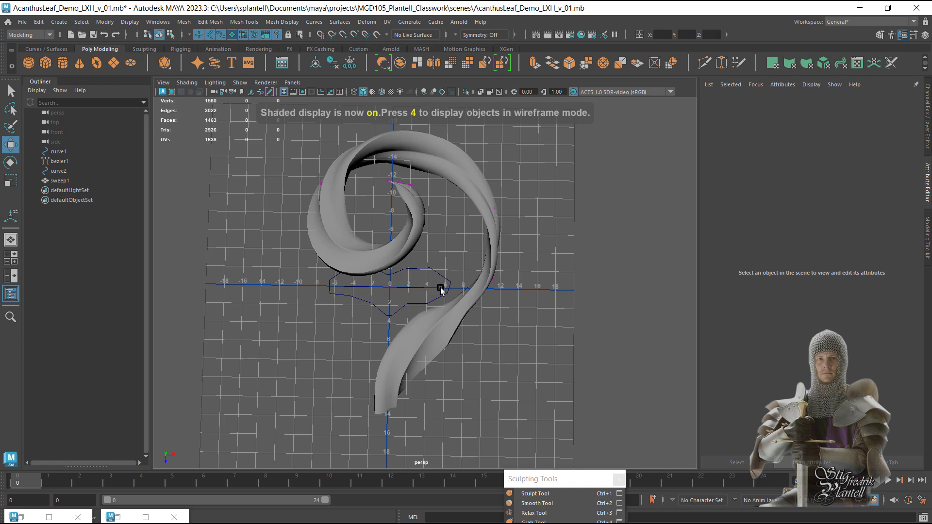
mouse_move(441, 289)
alt+mouse_down()
mouse_move(566, 299)
mouse_move(383, 269)
alt+mouse_up()
alt+right_drag(383, 269, 483, 281)
alt+middle_drag(484, 282, 602, 285)
alt+drag(602, 285, 393, 235)
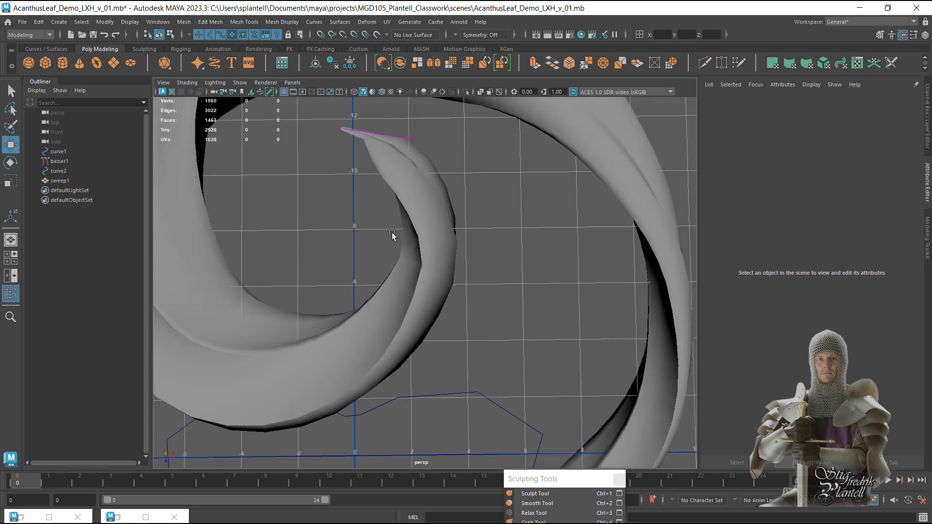
click(395, 188)
key(f)
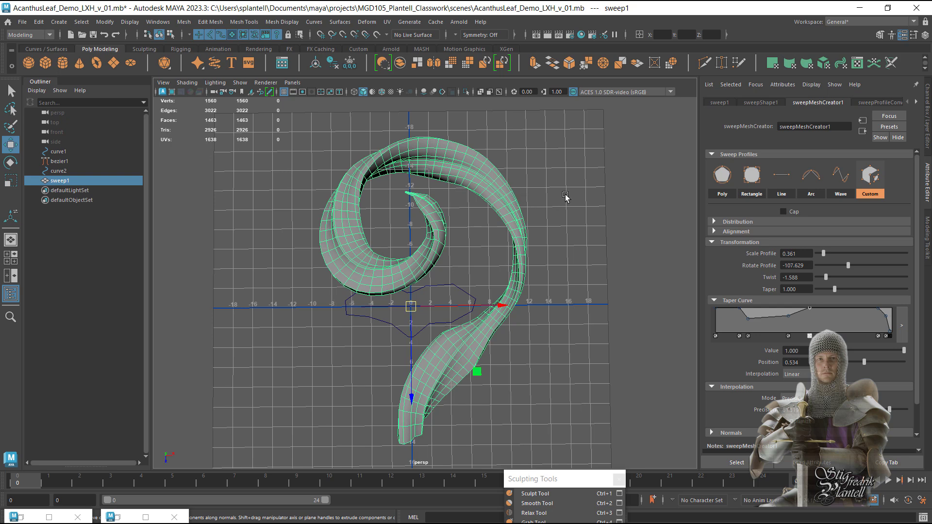
click(575, 205)
key(space)
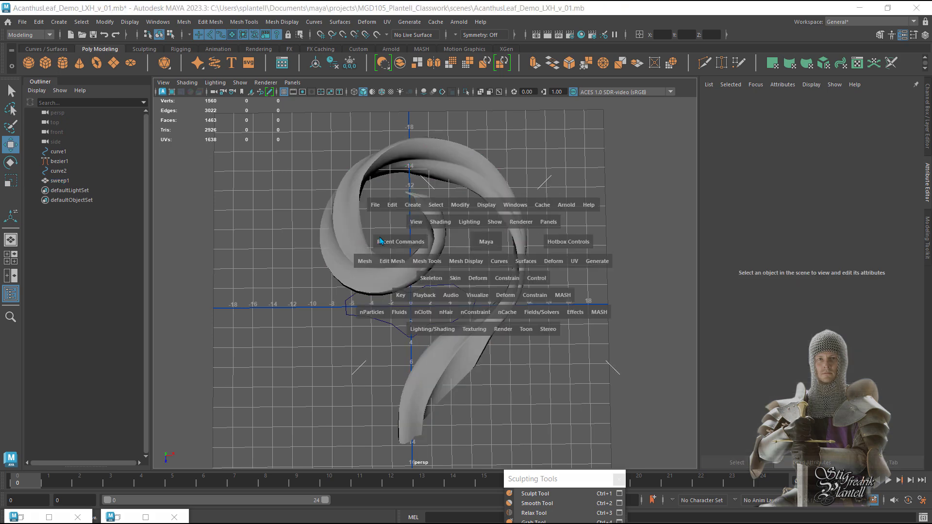
drag(378, 234, 390, 263)
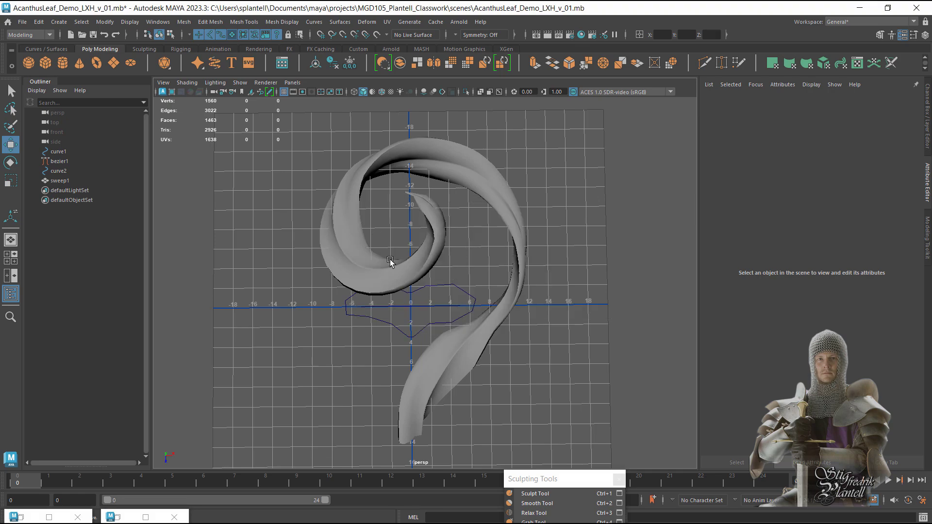
Select the sweep mesh and lower its interpolation precision for a coarser mesh with fewer faces
alt+right_drag(331, 255, 475, 276)
alt+middle_drag(474, 277, 490, 311)
click(470, 258)
alt+drag(470, 258, 531, 274)
alt+drag(412, 222, 422, 224)
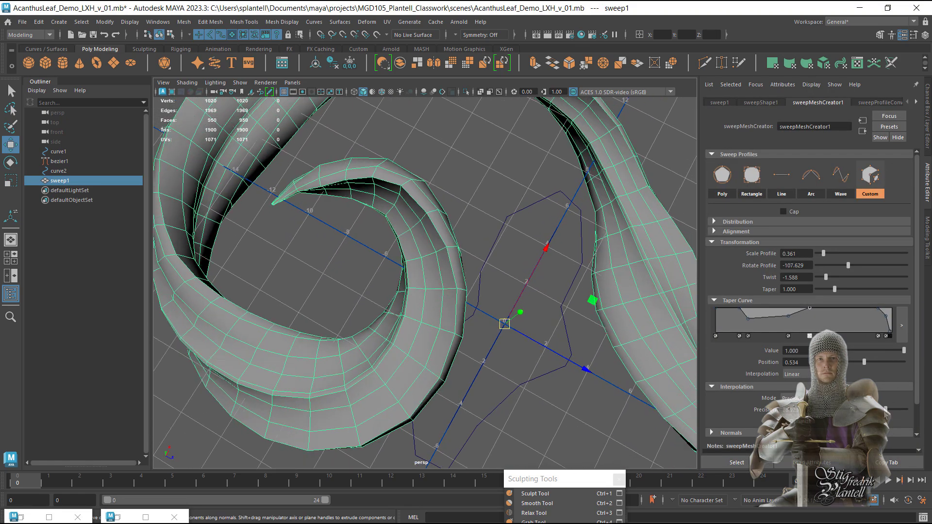
drag(884, 409, 881, 410)
Extrude two adjacent faces upward from the leaf's edge near the curled tip
alt+middle_drag(450, 287, 460, 340)
alt+right_drag(451, 310, 499, 290)
alt+drag(333, 233, 408, 235)
right_drag(408, 233, 408, 255)
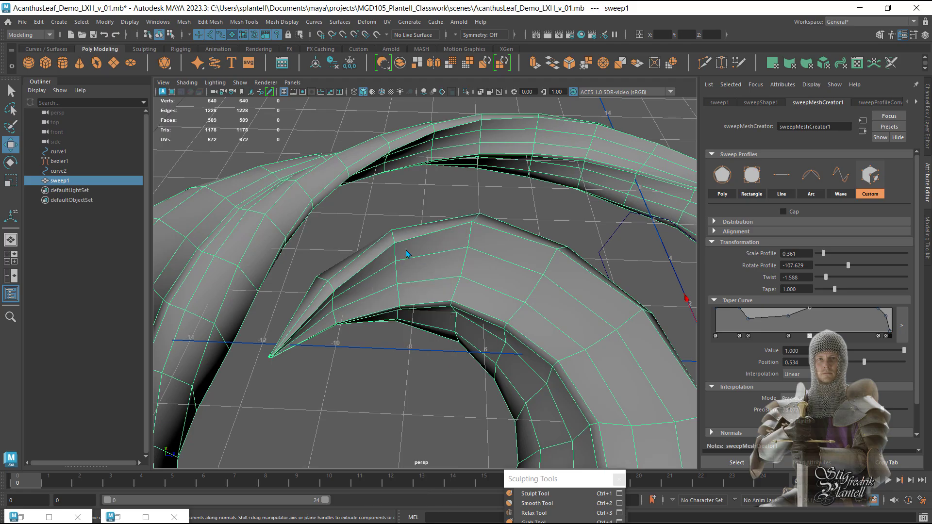
click(410, 235)
alt+drag(425, 265, 406, 245)
click(434, 223)
click(358, 224)
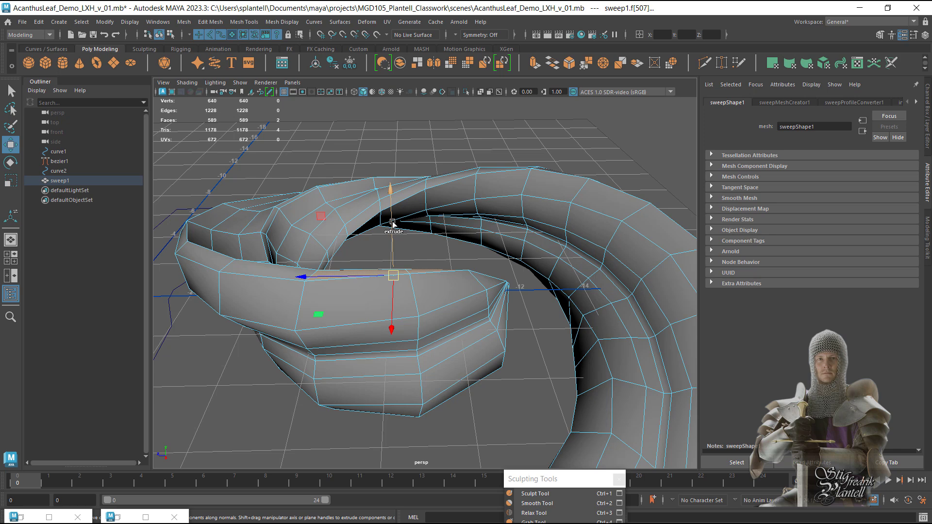
shift+right_drag(400, 178, 401, 179)
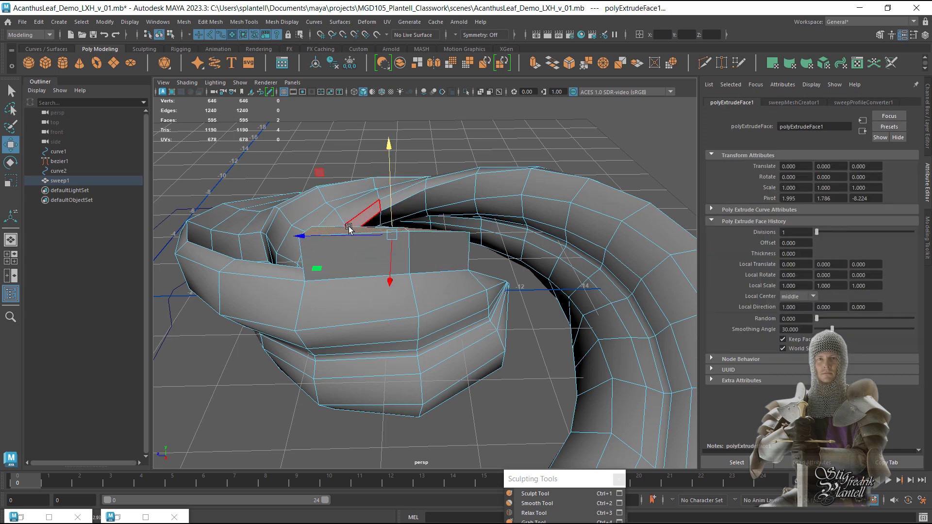
Lower the two extruded faces near the curled tip so the flap sits closer to the leaf's surface
alt+drag(379, 239, 297, 217)
drag(402, 195, 401, 244)
alt+drag(422, 256, 400, 297)
alt+right_drag(400, 298, 539, 354)
alt+drag(539, 354, 560, 318)
In vertex mode, lower two vertices along the edge of the extruded flap near the curled tip
right_drag(394, 247, 380, 279)
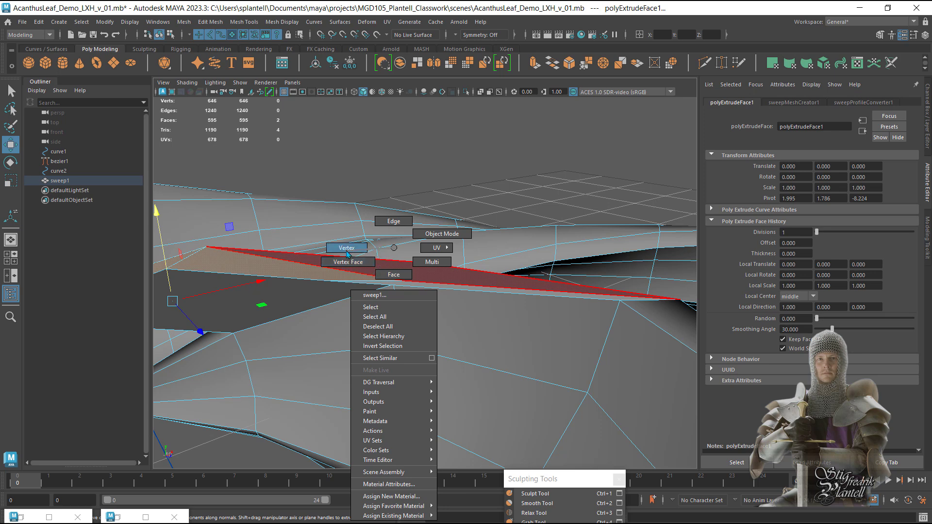
right_drag(348, 253, 347, 250)
click(330, 281)
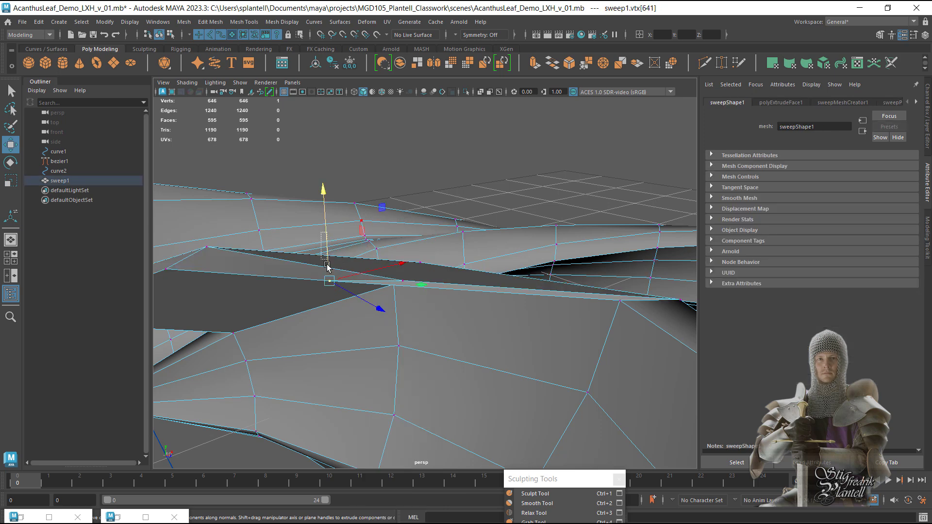
drag(326, 265, 394, 305)
key(ctrl+z)
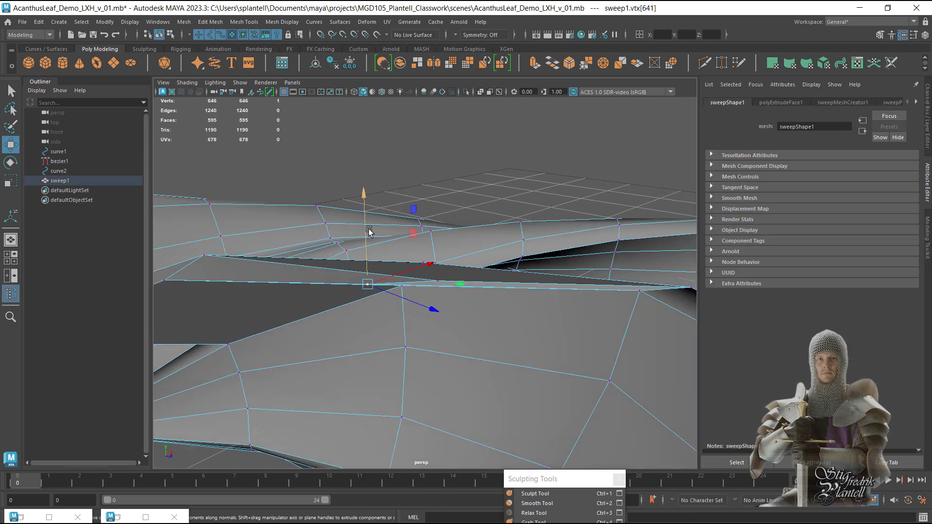
drag(373, 247, 377, 268)
alt+drag(578, 306, 526, 310)
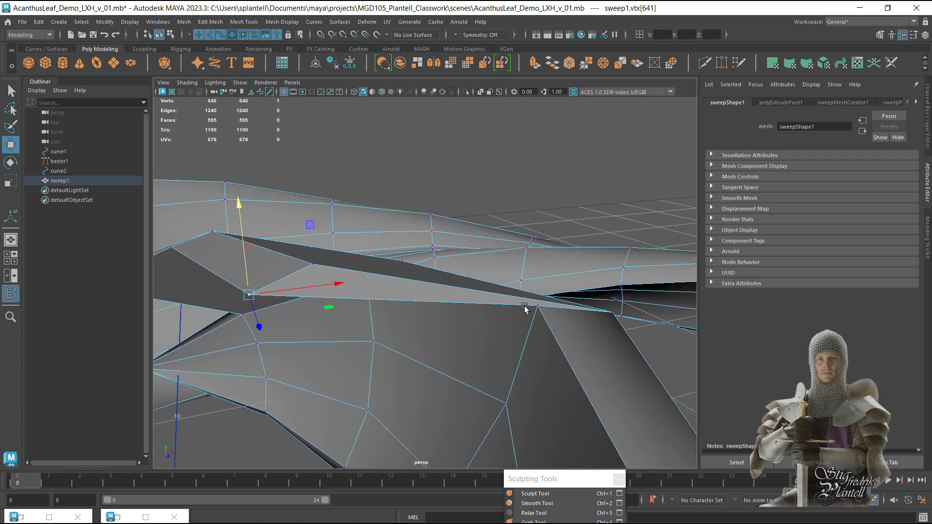
alt+right_drag(526, 310, 578, 323)
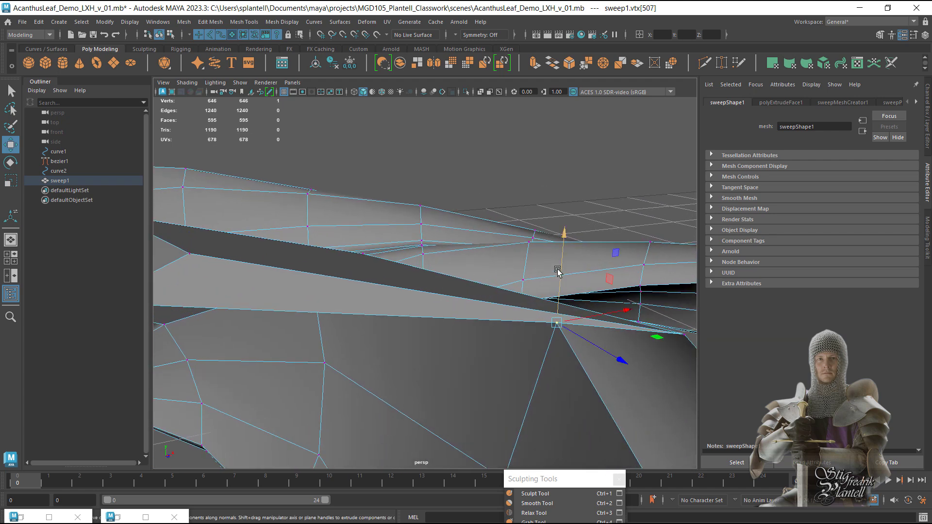
drag(558, 271, 544, 334)
Switch to edge mode and move the end edge of the extruded flap sideways
alt+right_drag(503, 341, 428, 340)
alt+drag(427, 339, 340, 379)
alt+right_drag(340, 360, 257, 330)
alt+drag(502, 289, 454, 287)
mouse_move(454, 287)
alt+right_down()
mouse_move(396, 280)
mouse_move(447, 291)
alt+right_up()
alt+drag(446, 291, 607, 228)
alt+right_drag(452, 269, 470, 264)
alt+drag(470, 264, 384, 277)
right_drag(377, 316, 377, 221)
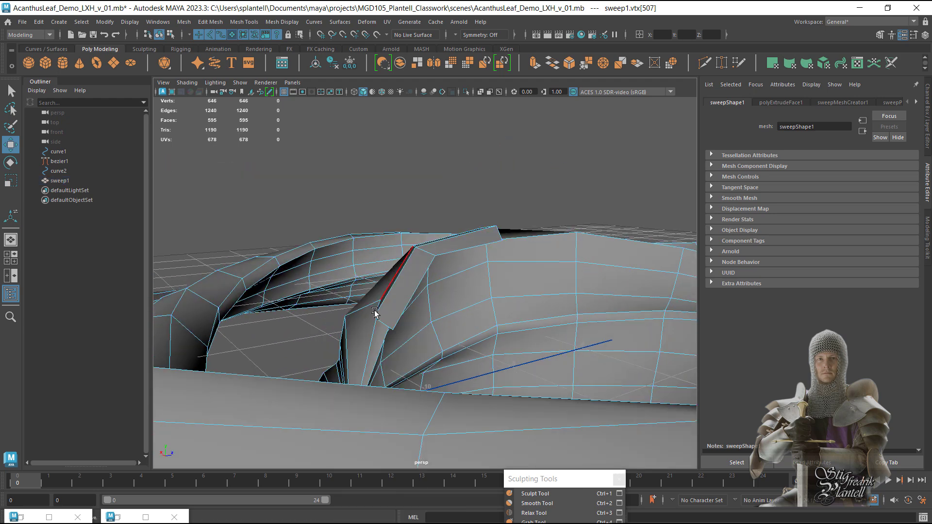
click(377, 320)
alt+drag(377, 321, 375, 329)
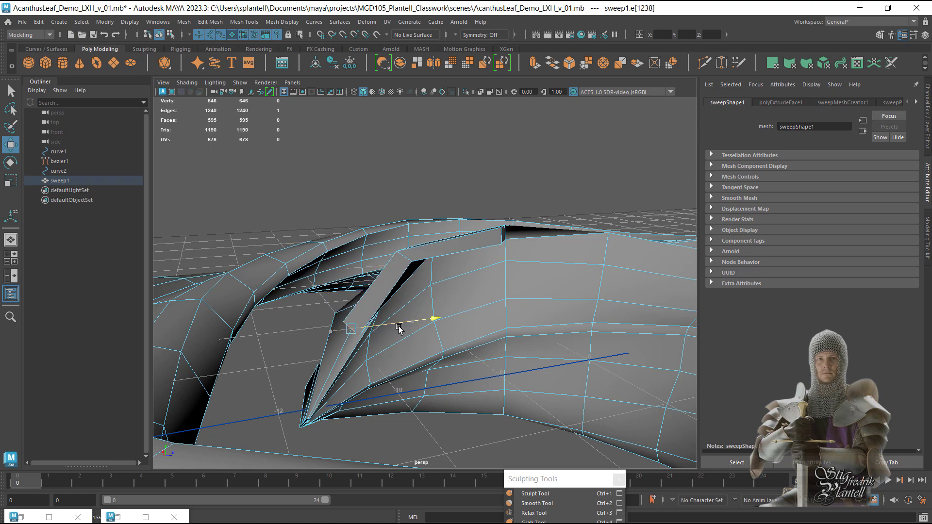
alt+drag(449, 317, 389, 365)
Rotate the end edge of the first flap to angle it along the leaf's curve
click(341, 306)
alt+drag(374, 297, 375, 298)
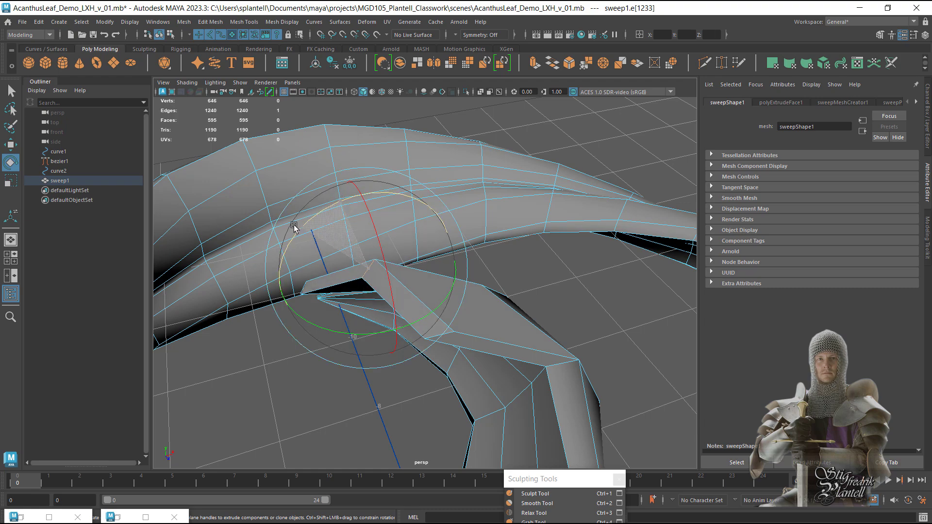
alt+drag(288, 248, 437, 293)
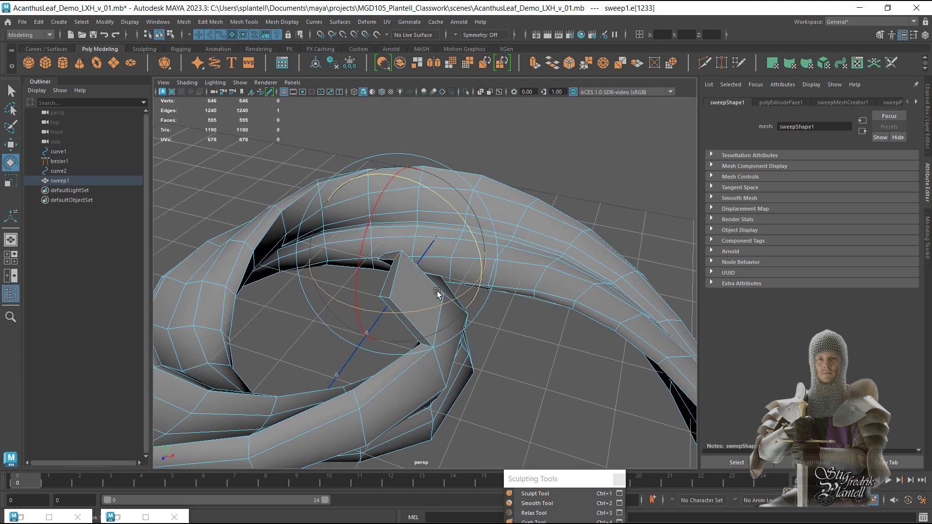
click(300, 341)
click(364, 291)
Show the mesh in smooth preview, return to object mode and examine the first flap and the curl around it
alt+drag(379, 297, 333, 306)
alt+drag(439, 289, 461, 292)
key(3)
click(501, 301)
alt+right_drag(461, 291, 433, 266)
right_drag(477, 183, 527, 167)
click(591, 161)
alt+right_drag(459, 263, 440, 269)
alt+drag(440, 269, 416, 348)
alt+right_drag(415, 348, 408, 291)
alt+middle_drag(408, 292, 453, 275)
alt+right_drag(467, 255, 514, 285)
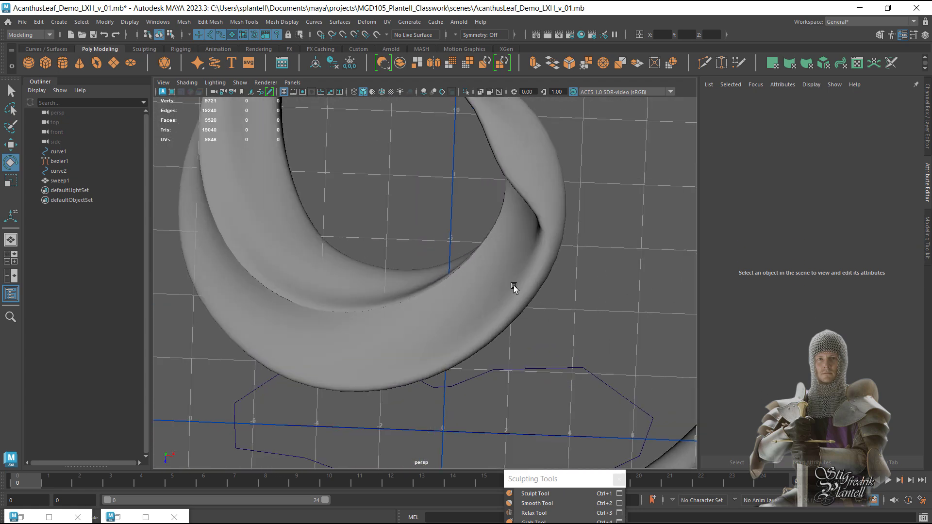
Return the leaf mesh to unsmoothed display and extrude the next two faces along its edge, behind the first flap, upward
click(514, 286)
key(1)
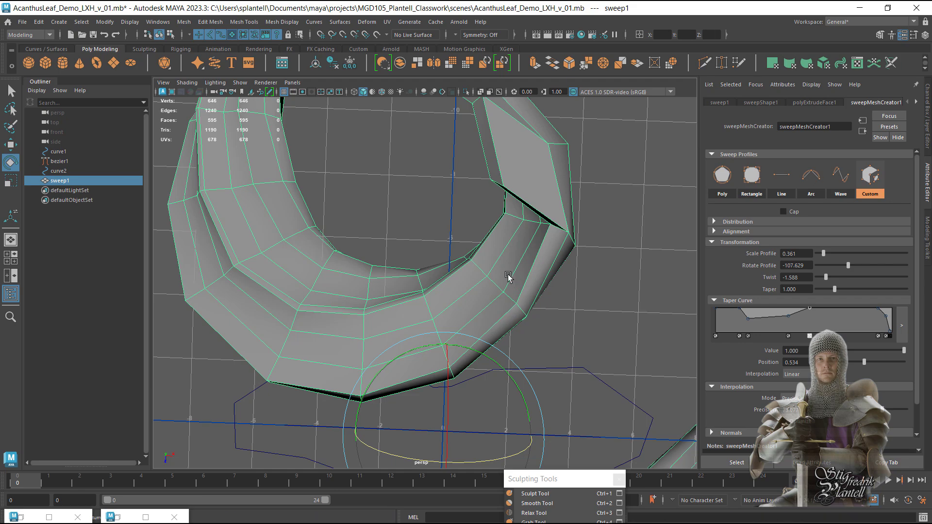
alt+drag(508, 276, 461, 297)
right_drag(431, 251, 427, 279)
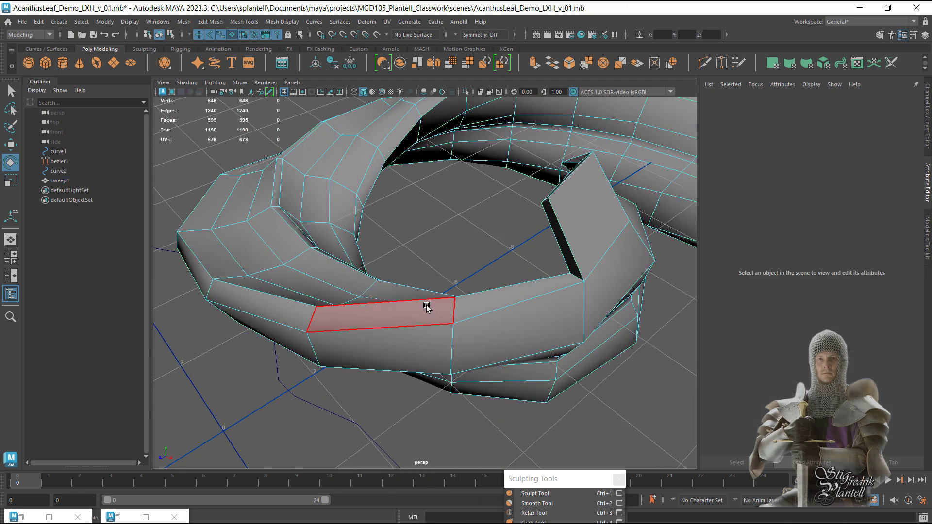
click(427, 311)
shift+click(513, 297)
alt+drag(514, 297, 482, 286)
key(w)
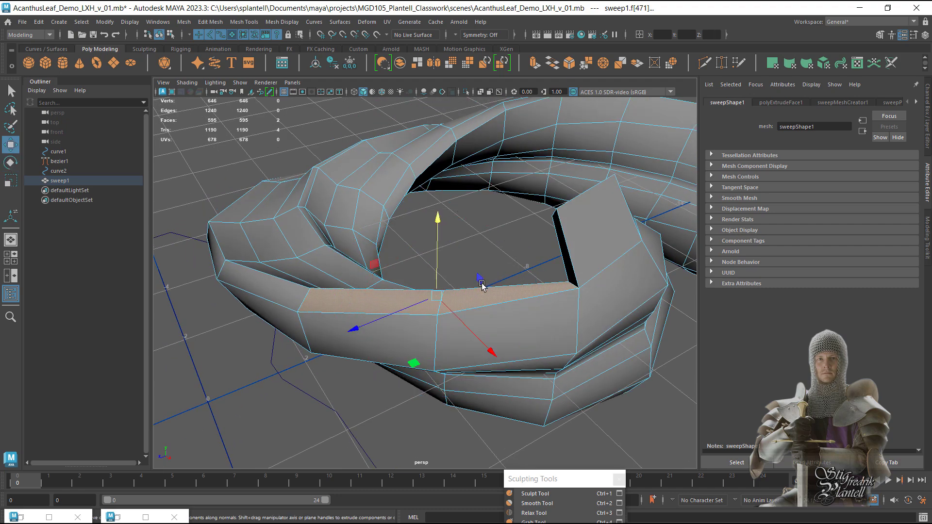
shift+drag(436, 250, 437, 201)
Adjust the pivot of the newly extruded faces and rotate the faces to tilt the second flap
mouse_move(474, 233)
alt+mouse_down()
mouse_move(587, 224)
mouse_move(558, 242)
mouse_move(458, 226)
alt+mouse_up()
key(e)
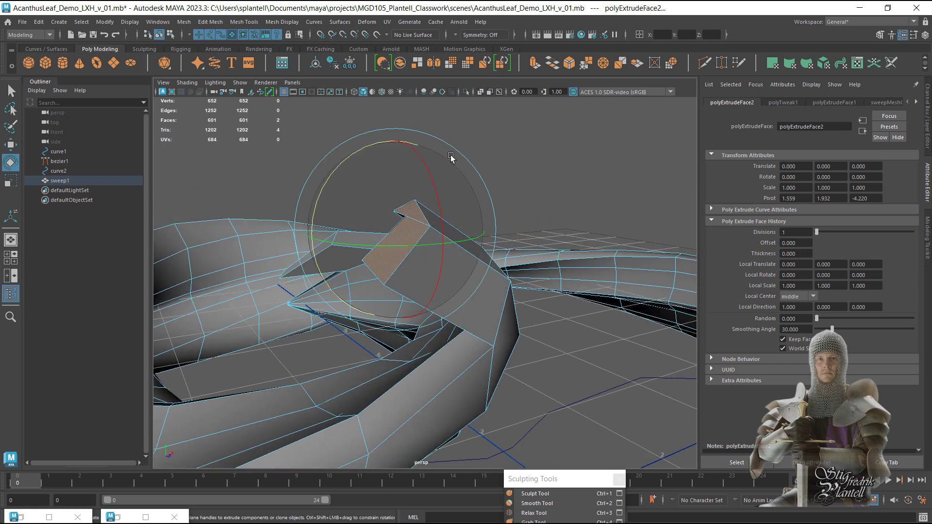
drag(378, 142, 328, 156)
alt+drag(521, 267, 613, 268)
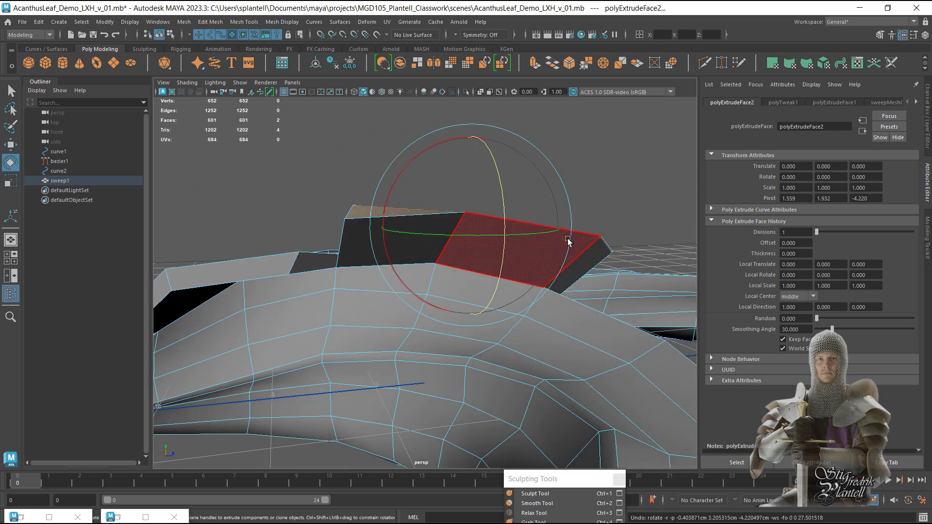
alt+drag(525, 215, 471, 230)
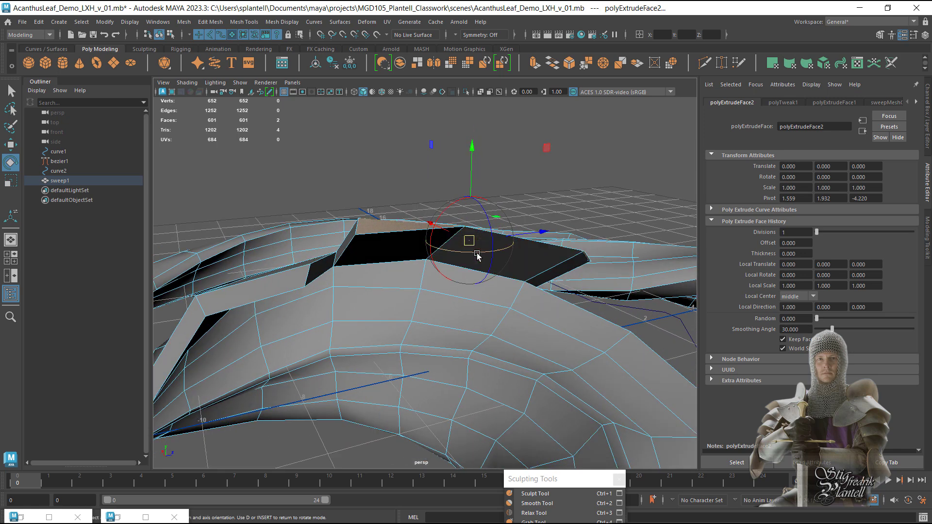
alt+drag(454, 266, 458, 254)
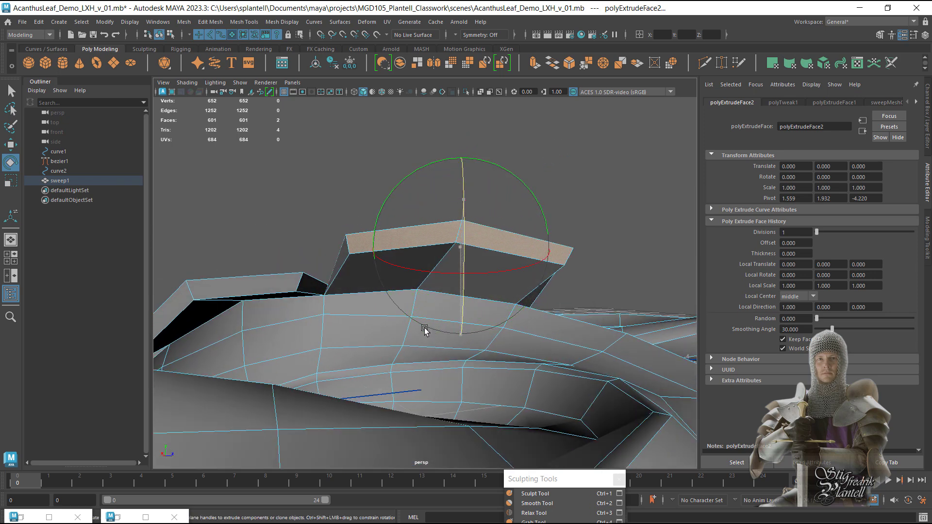
alt+drag(424, 330, 410, 284)
alt+right_drag(410, 285, 516, 336)
Select the end edge of the second flap beside the first one and rotate it
right_click(566, 370)
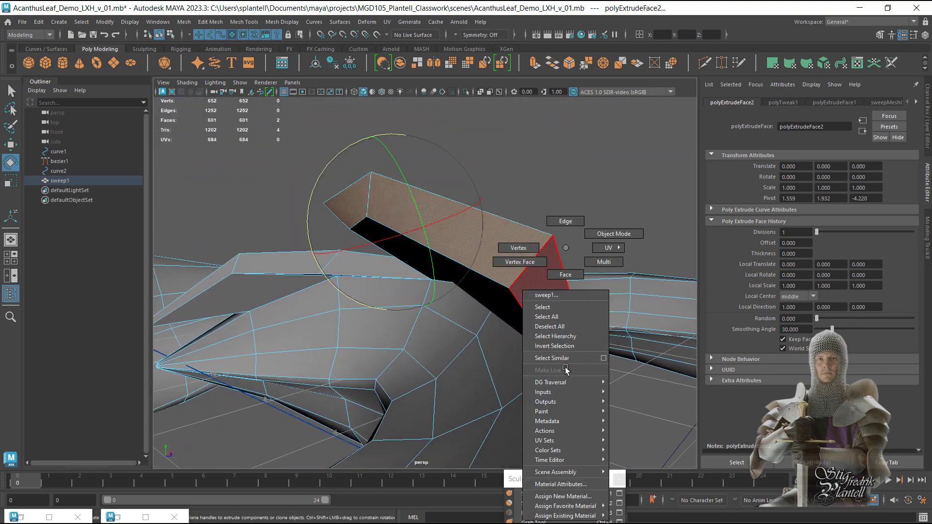
click(496, 246)
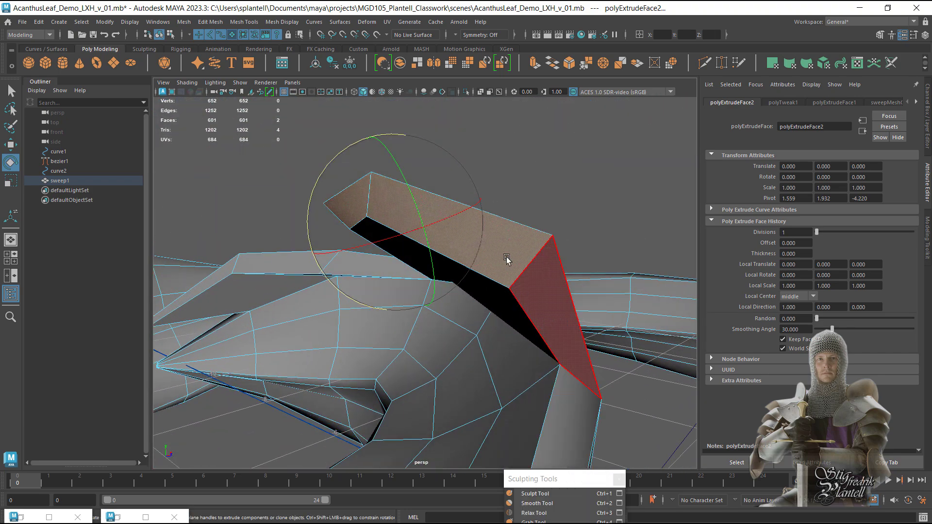
click(560, 365)
alt+drag(561, 366, 416, 250)
key(w)
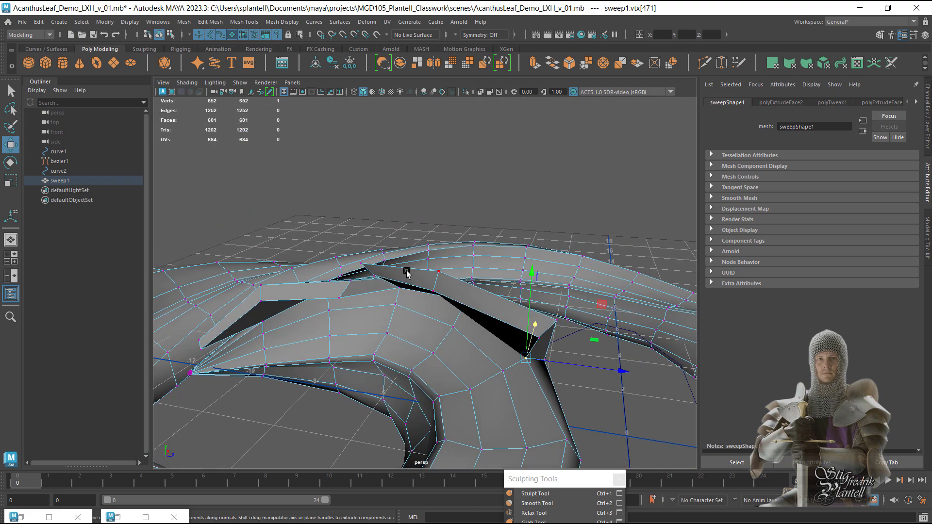
right_drag(416, 249, 416, 231)
alt+drag(416, 231, 380, 268)
click(348, 270)
mouse_move(393, 157)
alt+mouse_down()
mouse_move(447, 214)
mouse_move(406, 270)
mouse_move(445, 212)
mouse_move(372, 284)
mouse_move(491, 266)
mouse_move(453, 196)
mouse_move(518, 264)
mouse_move(437, 274)
mouse_move(333, 260)
mouse_move(364, 249)
mouse_move(462, 254)
mouse_move(426, 201)
mouse_move(514, 199)
mouse_move(520, 263)
mouse_move(581, 262)
mouse_move(456, 264)
mouse_move(511, 270)
mouse_move(526, 305)
mouse_move(233, 209)
mouse_move(251, 251)
mouse_move(330, 238)
mouse_move(418, 254)
mouse_move(470, 219)
mouse_move(366, 238)
mouse_move(439, 248)
mouse_move(442, 256)
alt+mouse_up()
Reselect the two extruded faces of the second flap and move them inward and down toward the leaf
right_drag(428, 216, 430, 204)
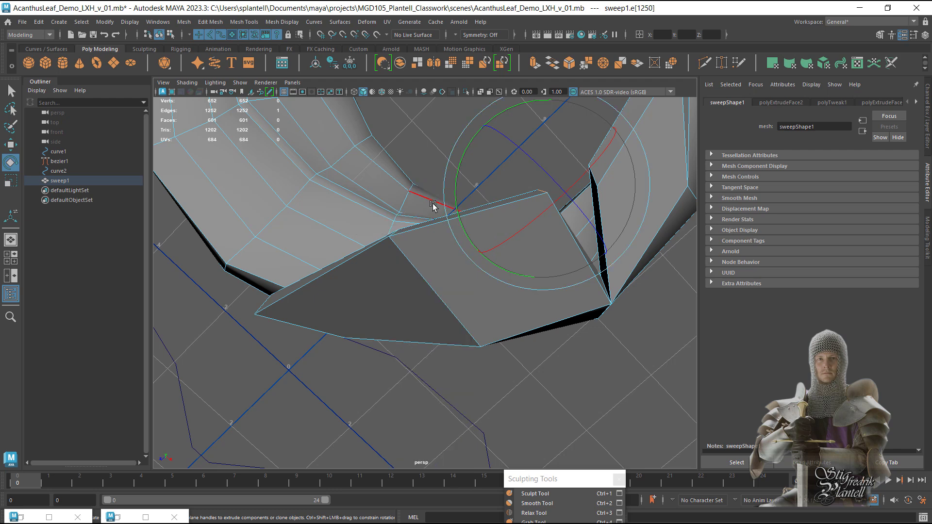
alt+drag(433, 222, 431, 225)
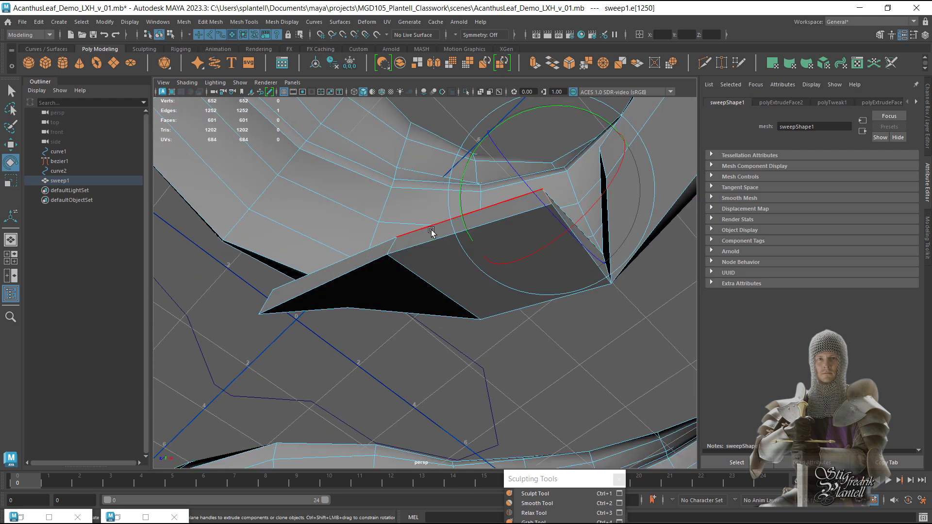
right_drag(431, 232, 432, 253)
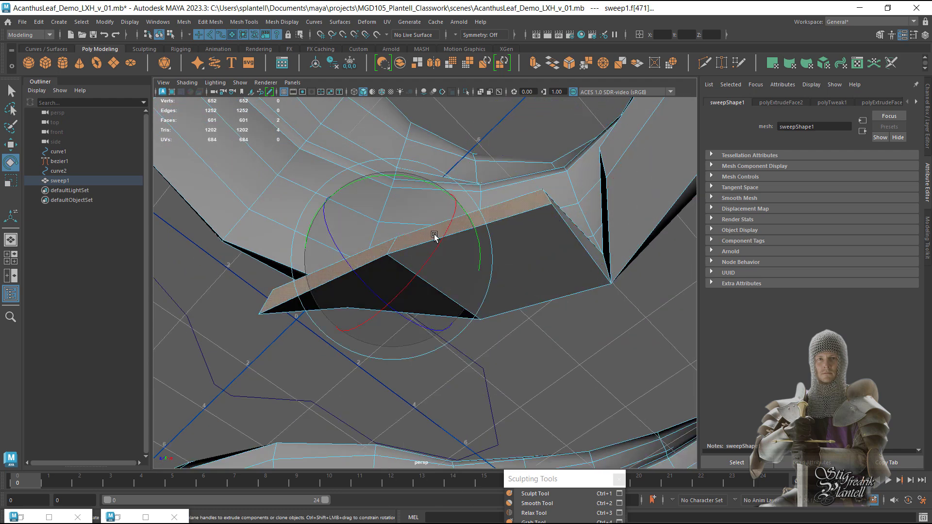
alt+drag(458, 232, 453, 206)
key(w)
alt+drag(441, 245, 441, 265)
key(d)
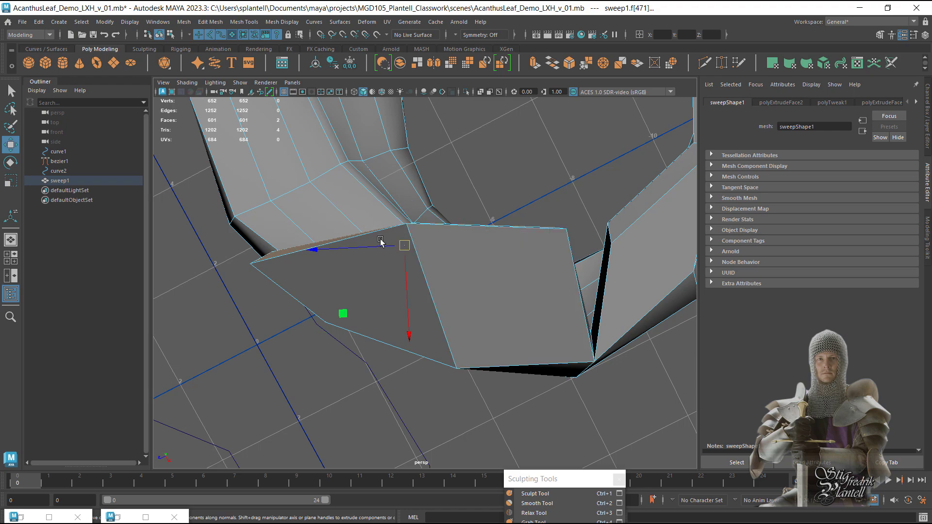
drag(393, 247, 437, 250)
alt+drag(435, 249, 559, 247)
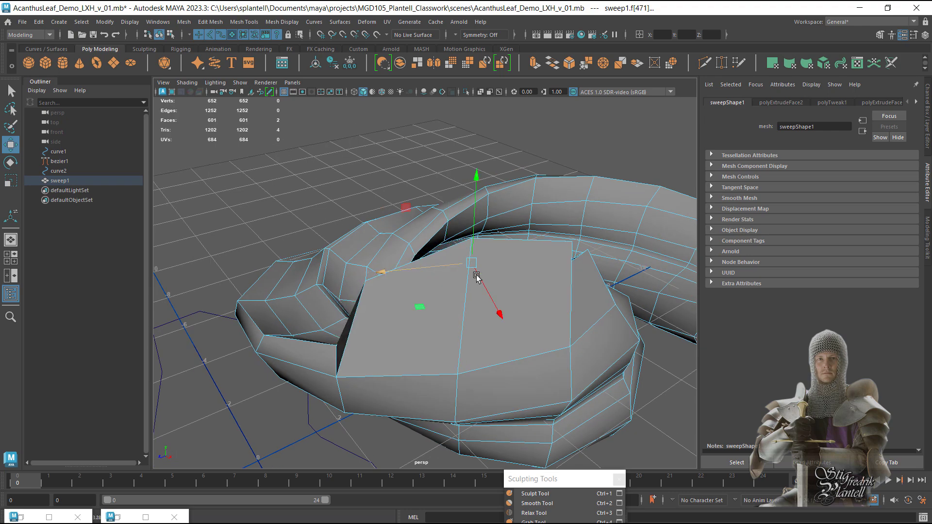
alt+drag(475, 273, 597, 254)
drag(437, 192, 502, 271)
Lower the corner vertex and the neighbouring middle vertex along the base of the second flap
right_click(477, 320)
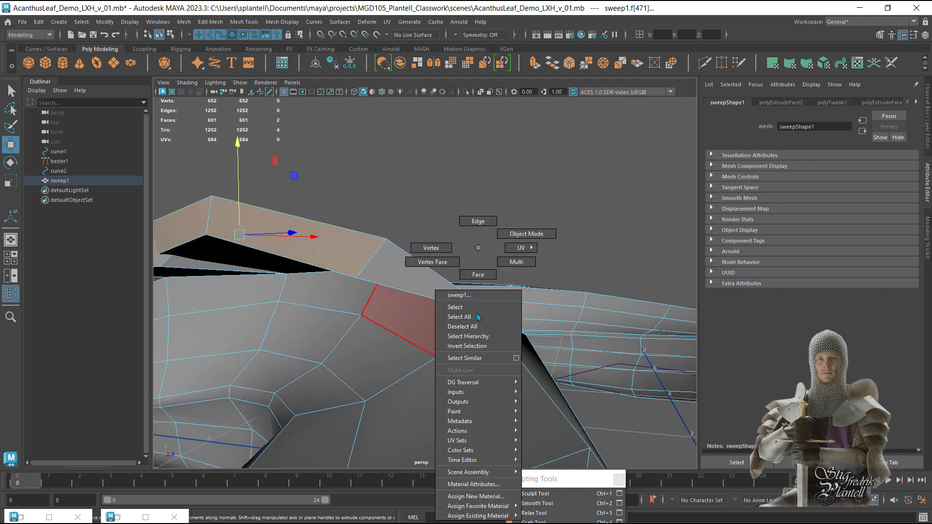
right_drag(423, 245, 424, 246)
click(481, 306)
drag(482, 283, 474, 318)
alt+drag(420, 312, 500, 301)
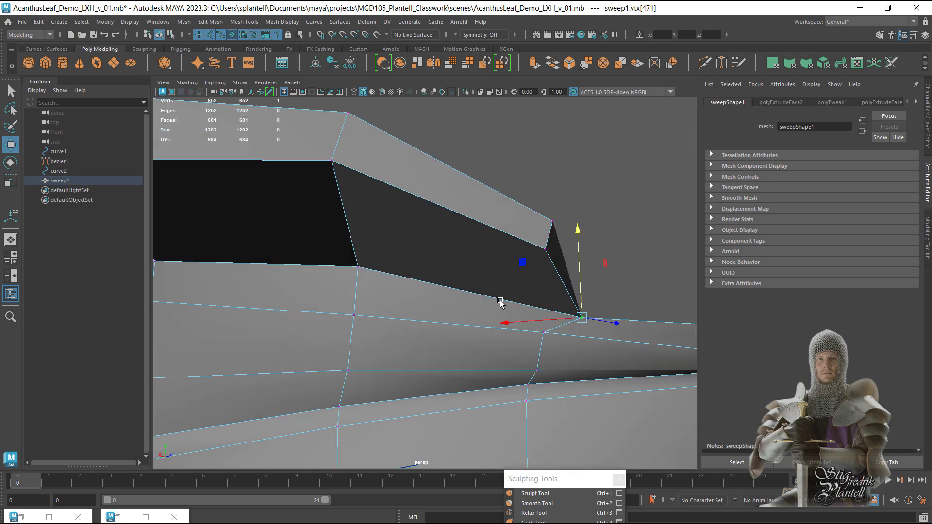
click(358, 265)
drag(362, 219, 364, 234)
alt+drag(369, 238, 313, 295)
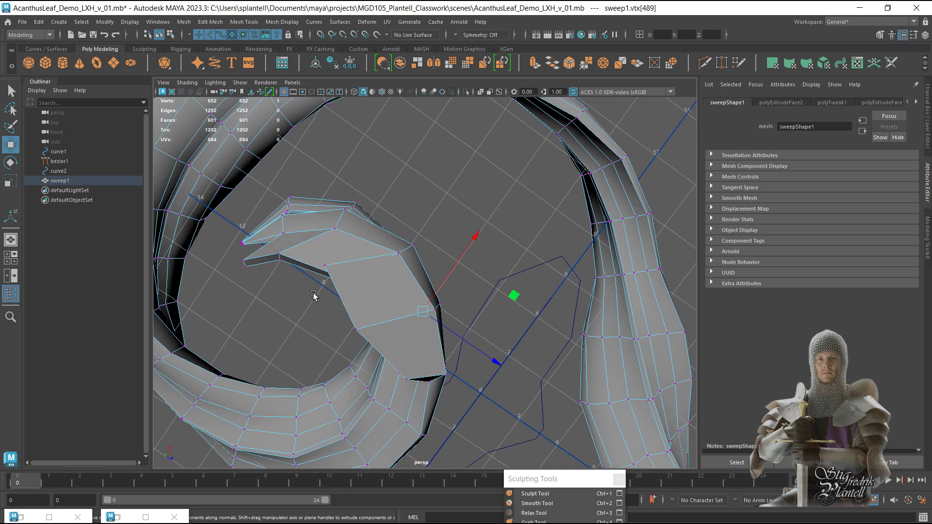
Preview the leaf smoothed in object mode and examine both flaps from above and the spiral as a whole
key(3)
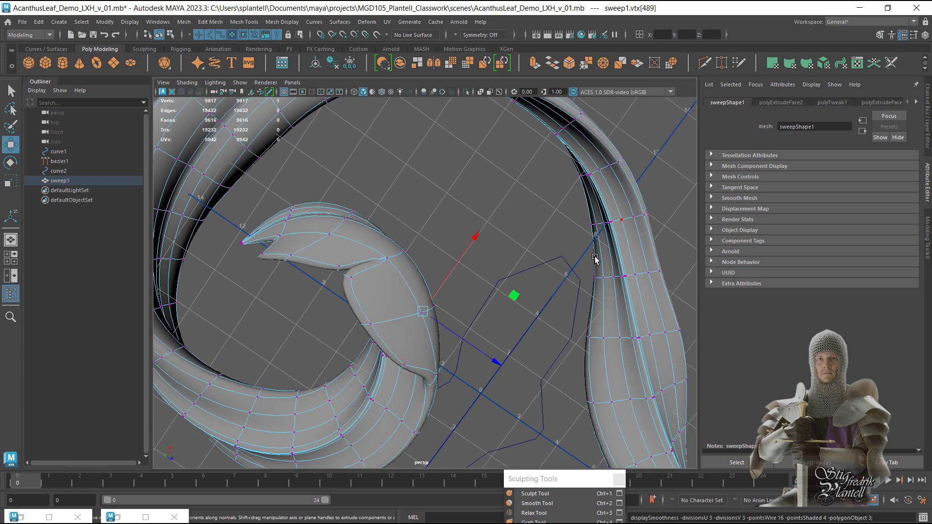
alt+drag(539, 256, 645, 257)
click(580, 230)
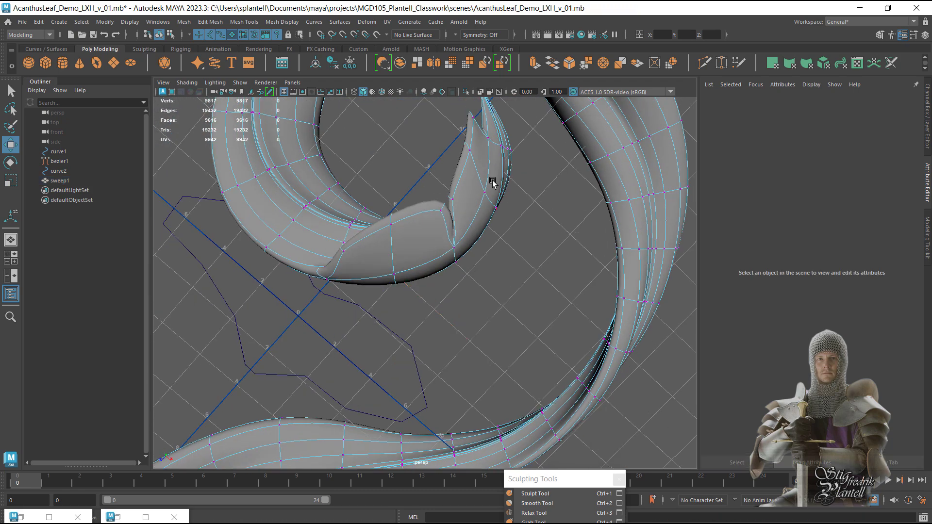
right_drag(493, 182, 536, 161)
alt+drag(541, 243, 336, 202)
alt+middle_drag(407, 246, 468, 254)
alt+drag(468, 254, 437, 257)
alt+right_drag(422, 260, 341, 273)
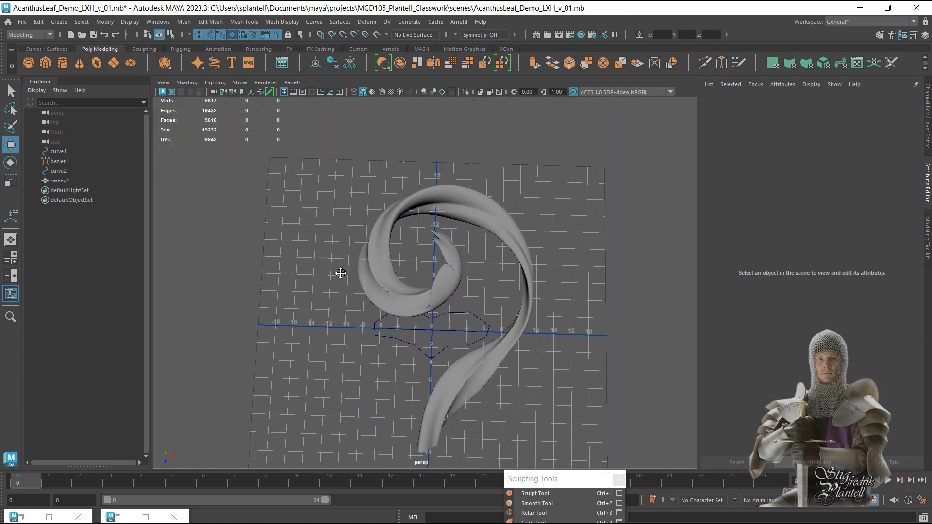
alt+drag(341, 273, 312, 281)
alt+right_drag(312, 281, 561, 352)
alt+drag(561, 352, 467, 292)
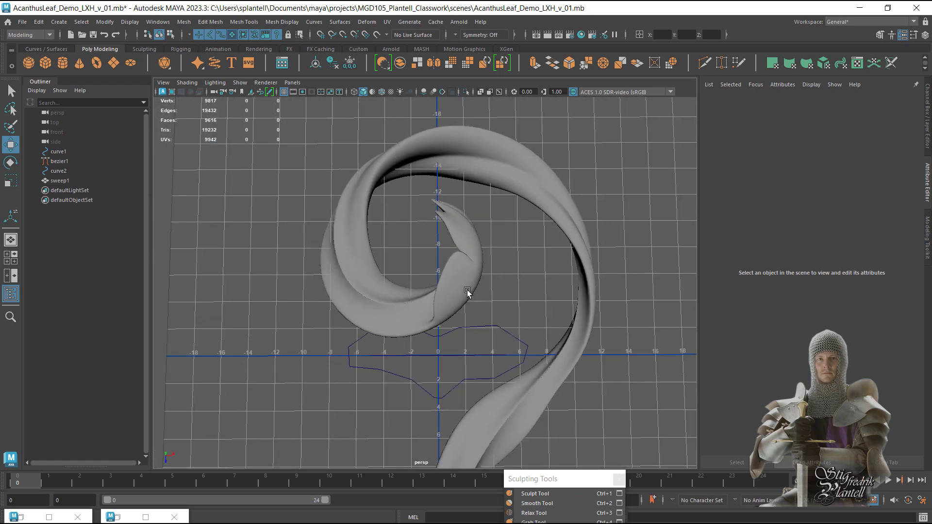
alt+right_drag(404, 285, 470, 294)
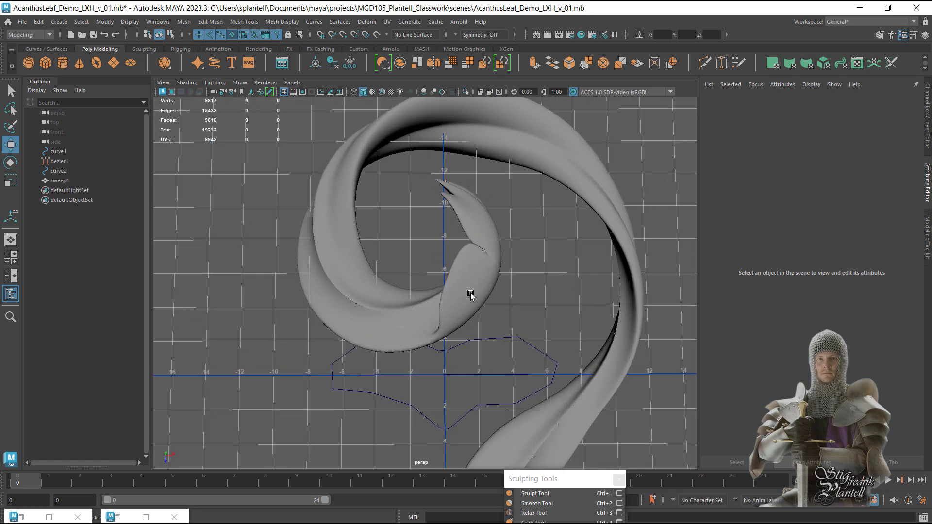
alt+middle_drag(470, 294, 483, 287)
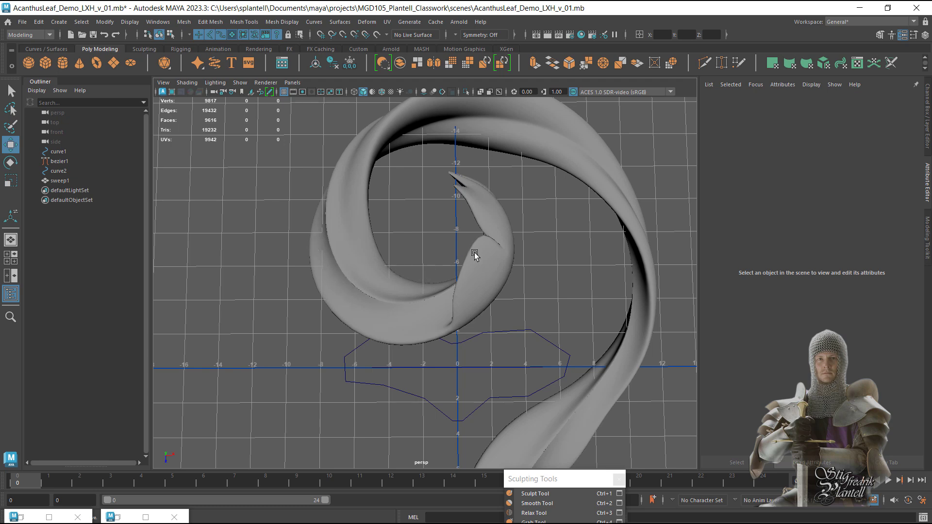
Select the leaf mesh near its spiral centre and return it to the unsmoothed polygon display
alt+drag(483, 275, 336, 275)
alt+right_drag(335, 275, 477, 277)
click(451, 308)
alt+drag(452, 309, 491, 305)
key(1)
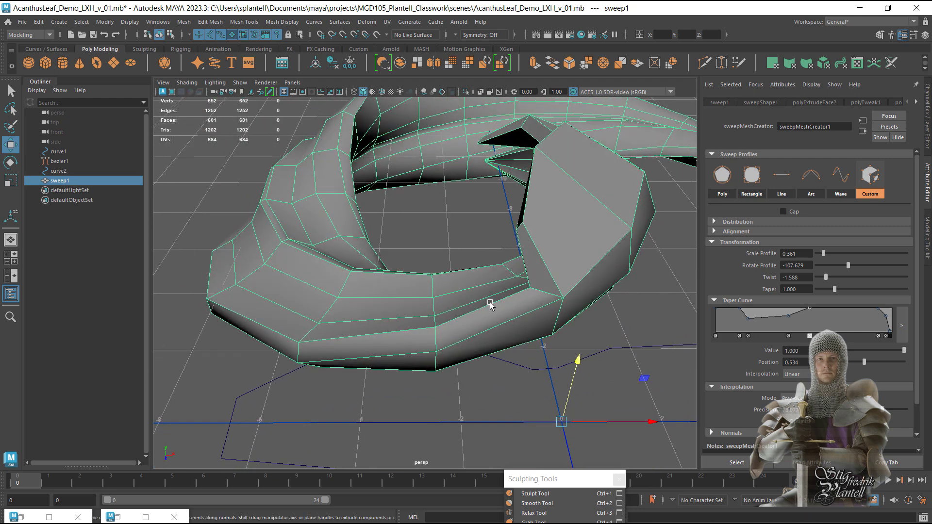
Switch to the acanthusleaves1.jpg reference image, study the leaf style variations, and return to the Maya scene
key(alt+Tab)
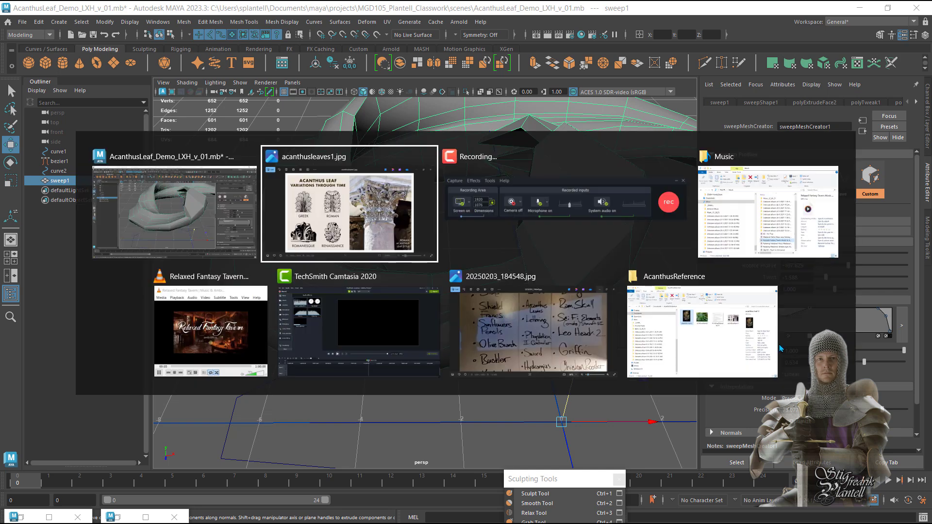
click(304, 234)
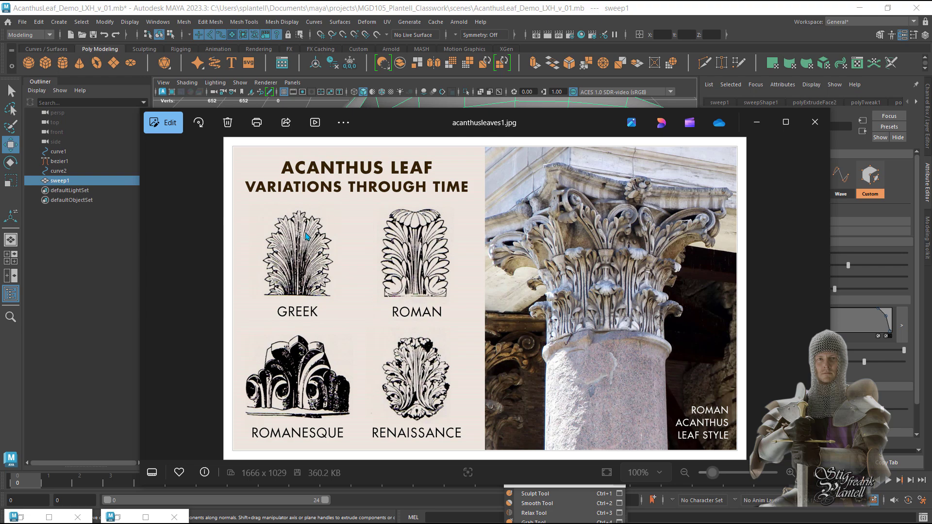
key(alt+Tab)
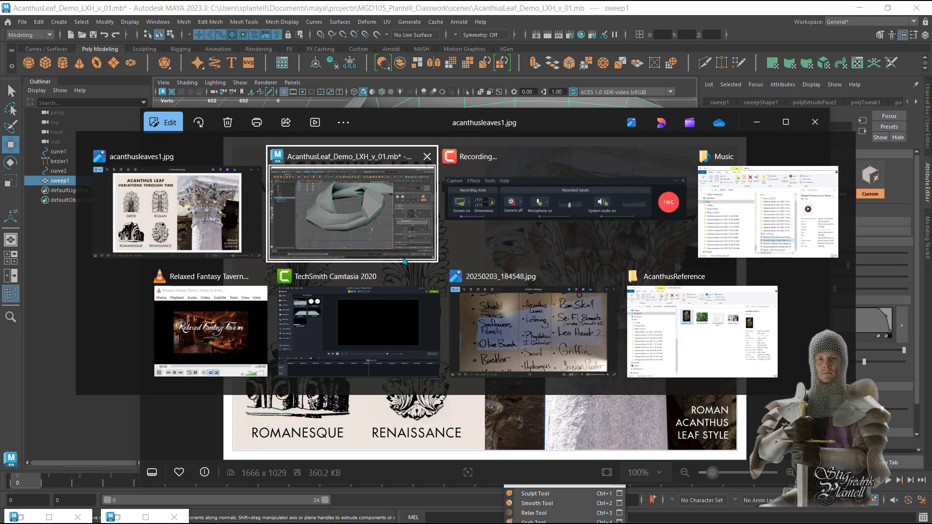
click(384, 235)
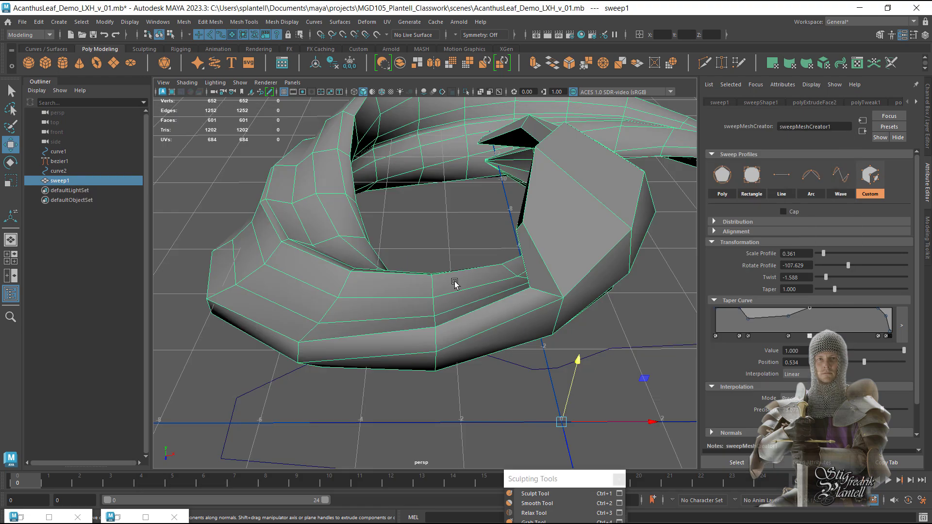
Select the two neighbouring faces along the leaf's outer rim beside the second flap and extrude them upward as a third flap
alt+drag(399, 287, 437, 297)
right_drag(437, 297, 439, 225)
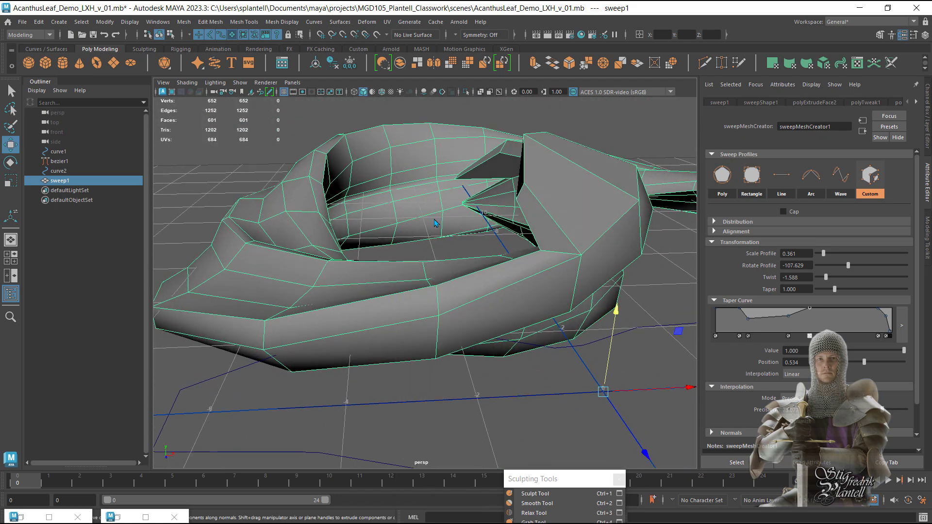
right_click(406, 306)
right_drag(406, 306, 405, 275)
click(381, 306)
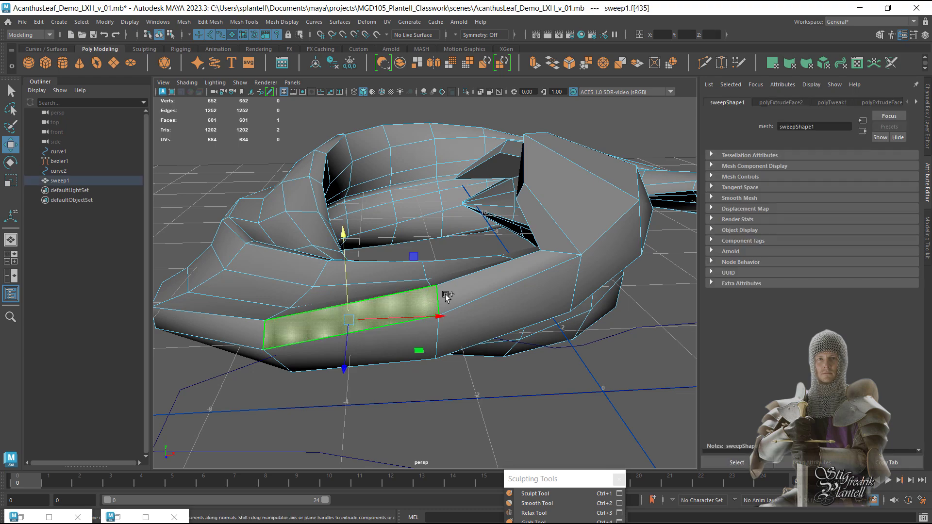
shift+click(452, 294)
alt+drag(453, 297, 463, 316)
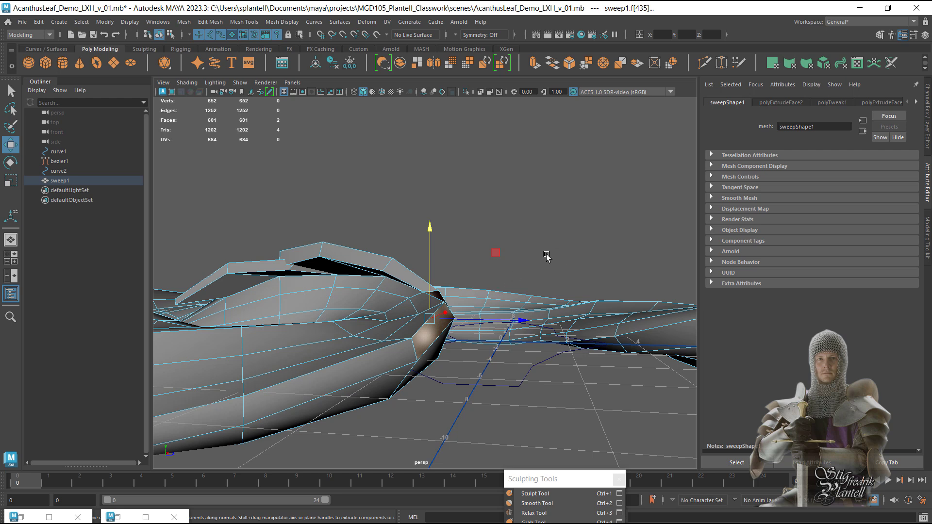
alt+drag(489, 342, 491, 413)
shift+drag(500, 313, 450, 209)
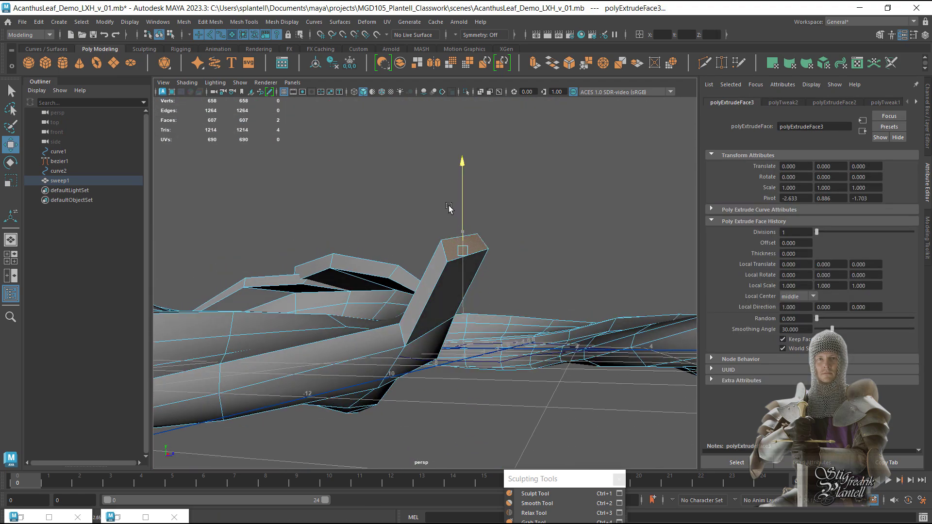
Lower the extruded faces of the third flap so they sit closer to the leaf rim
drag(493, 250, 450, 249)
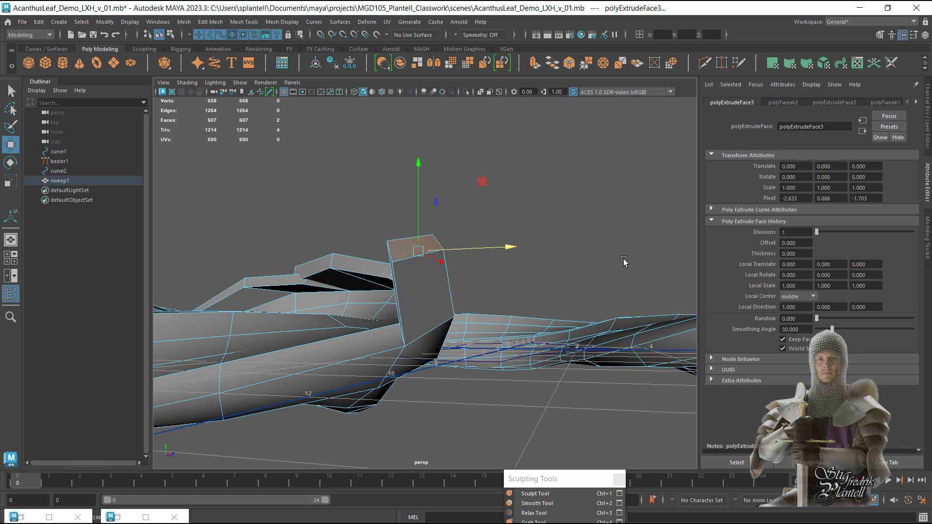
mouse_move(478, 286)
alt+mouse_down()
mouse_move(371, 288)
mouse_move(478, 287)
alt+mouse_up()
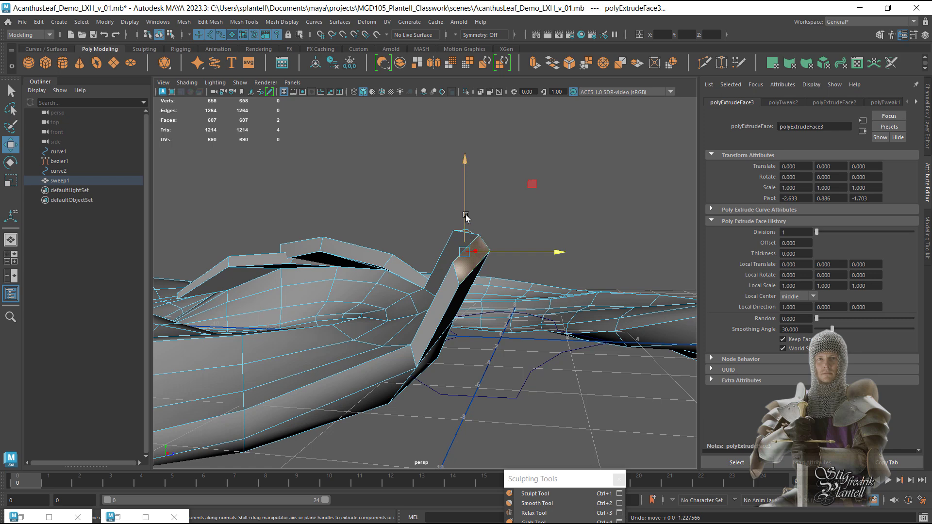
drag(466, 216, 482, 287)
alt+middle_drag(481, 288, 473, 309)
alt+drag(473, 308, 473, 302)
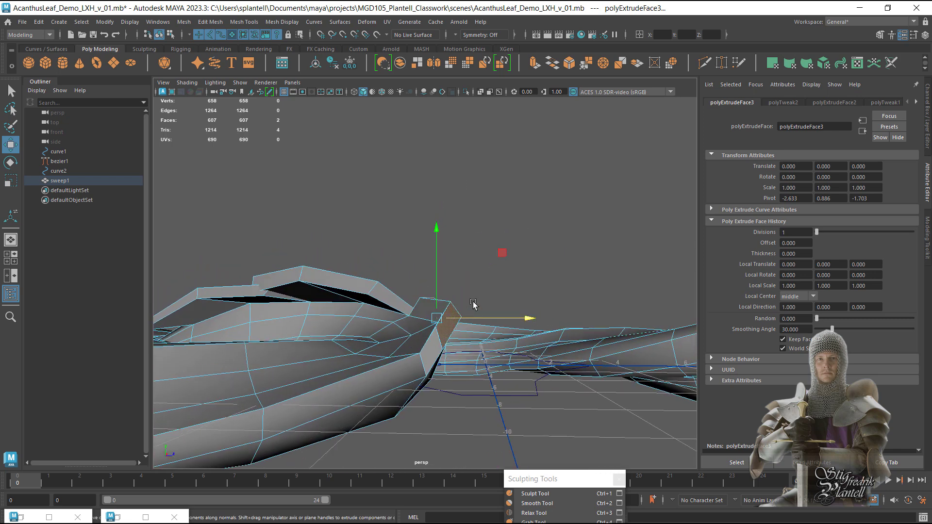
Extrude the third flap's two end faces again and move them upward and inward over the leaf
key(e)
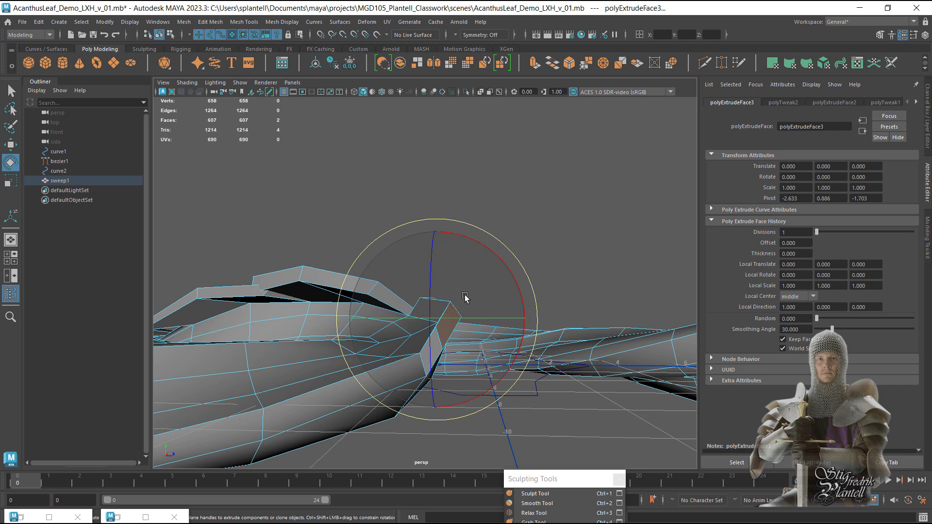
key(w)
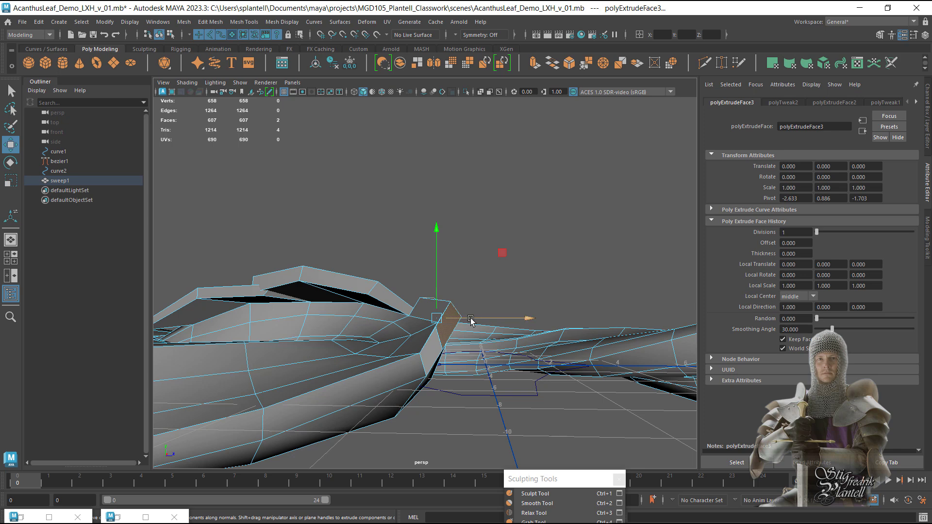
shift+drag(475, 319, 519, 316)
drag(479, 264, 439, 231)
drag(532, 284, 477, 277)
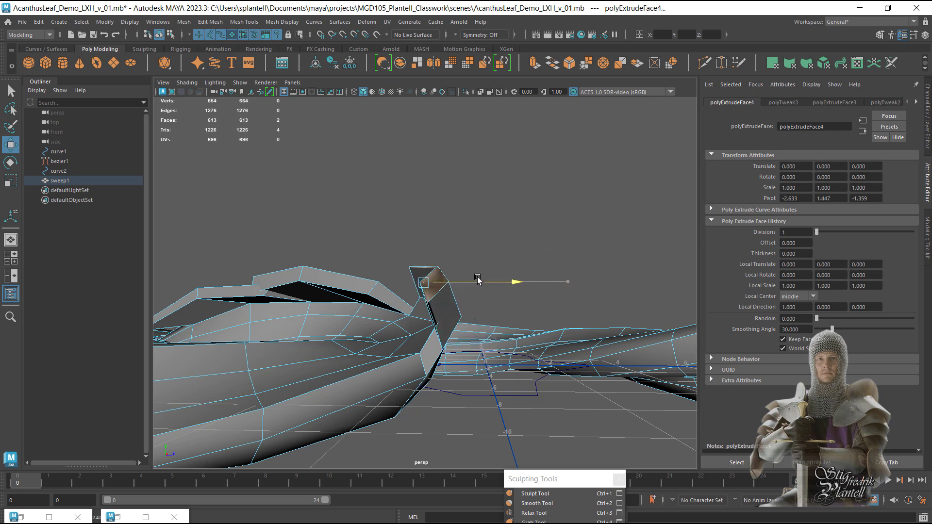
alt+drag(453, 326, 426, 261)
click(476, 329)
click(413, 307)
key(e)
key(ctrl+z)
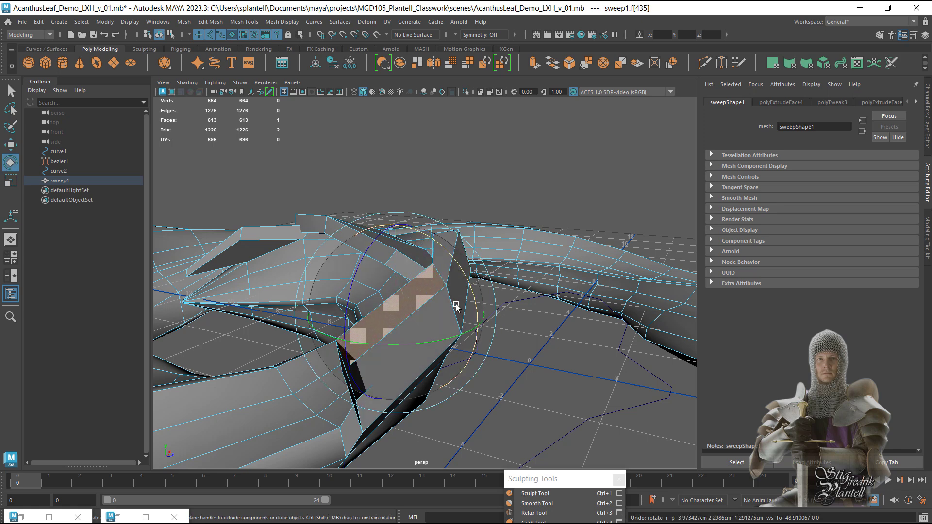
key(ctrl+z)
alt+drag(455, 298, 433, 228)
key(ctrl+z)
Select the two inner edges along the bend of the third flap and move them inward toward the leaf
alt+drag(493, 260, 486, 289)
click(462, 257)
click(440, 278)
drag(484, 249, 572, 248)
click(497, 244)
right_drag(573, 248, 572, 223)
alt+drag(572, 222, 427, 231)
click(431, 233)
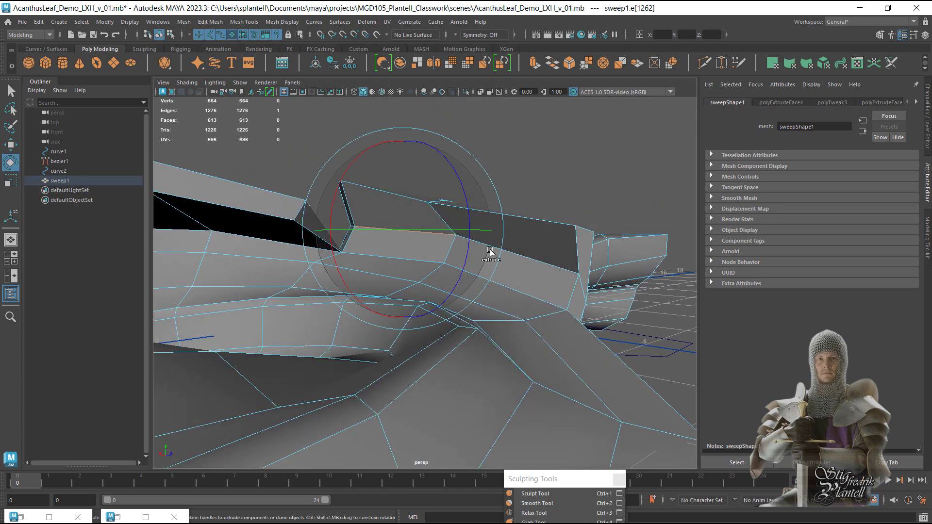
shift+click(532, 258)
alt+drag(531, 258, 488, 254)
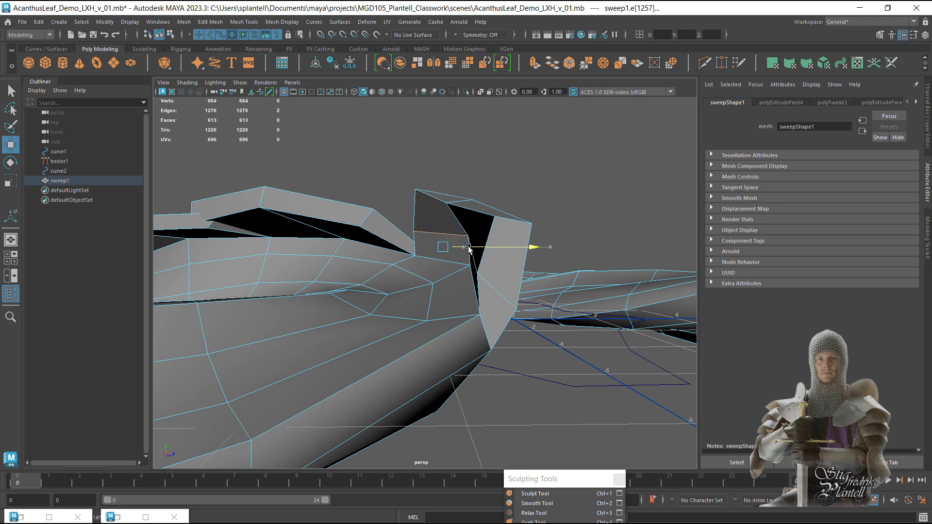
alt+drag(481, 248, 500, 281)
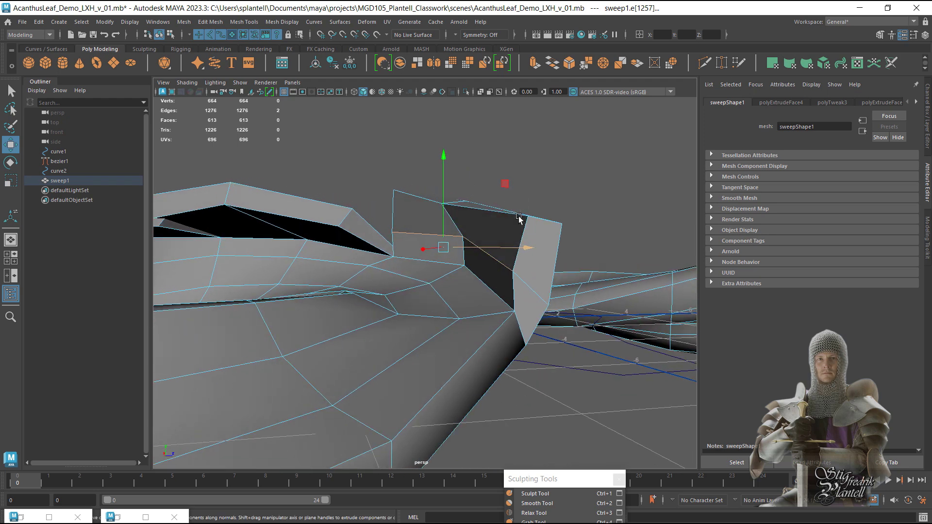
Reselect the two end faces of the third flap and move them inward over the leaf
alt+drag(518, 220, 435, 181)
right_click(432, 180)
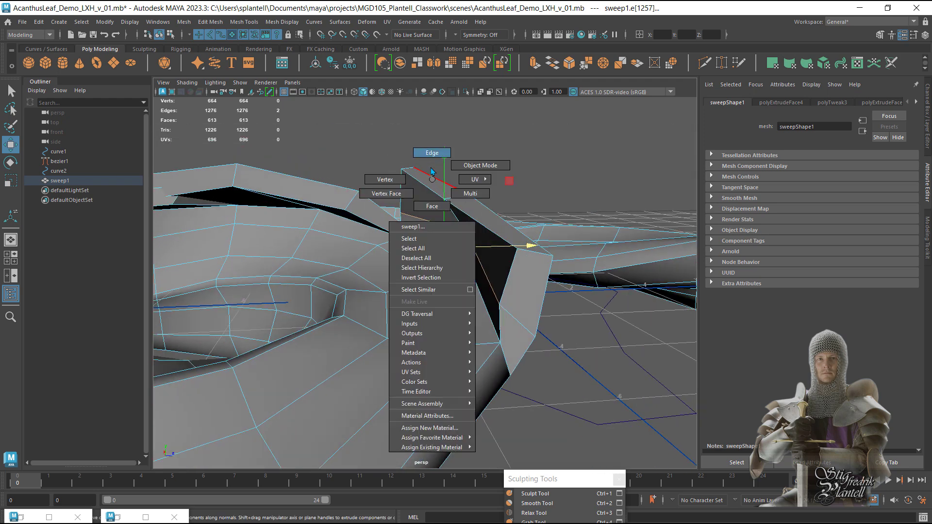
click(429, 185)
right_click(443, 189)
click(449, 199)
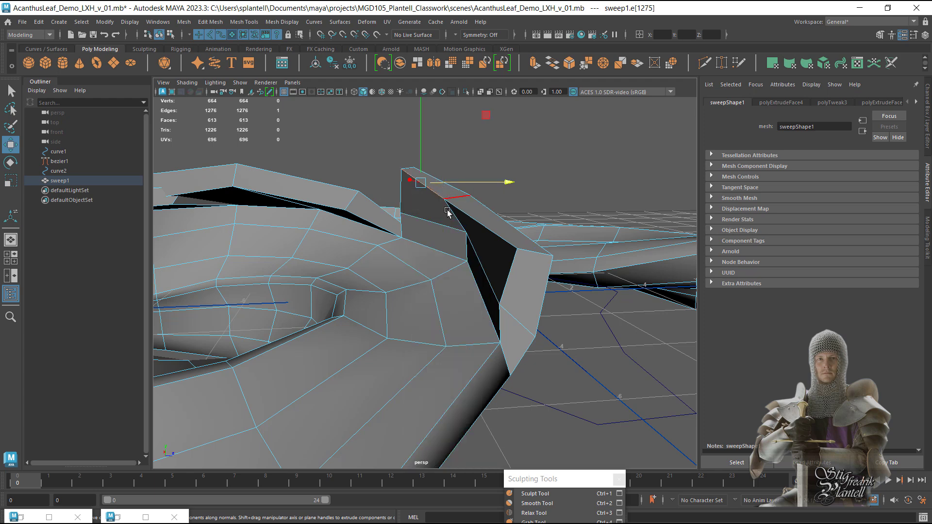
shift+click(473, 210)
alt+drag(474, 210, 467, 216)
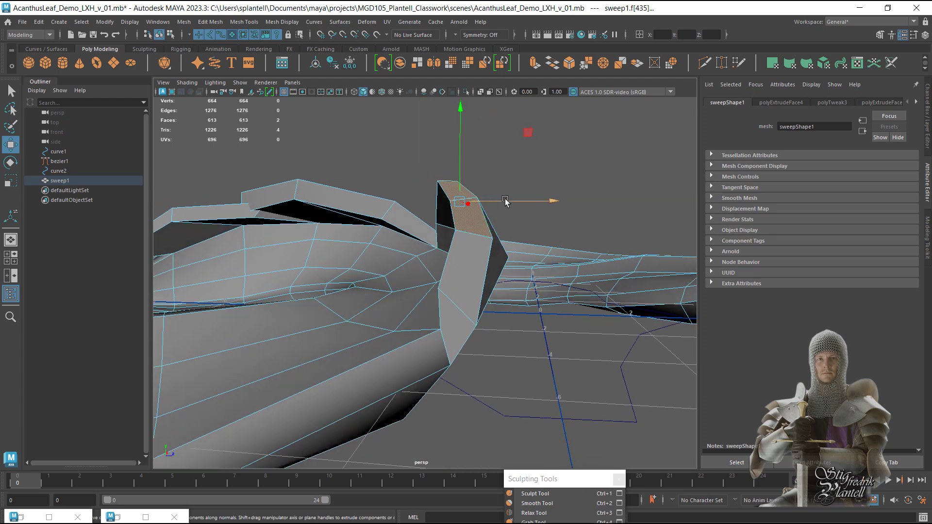
Rotate the third flap's two end faces and lower them toward the leaf surface
key(e)
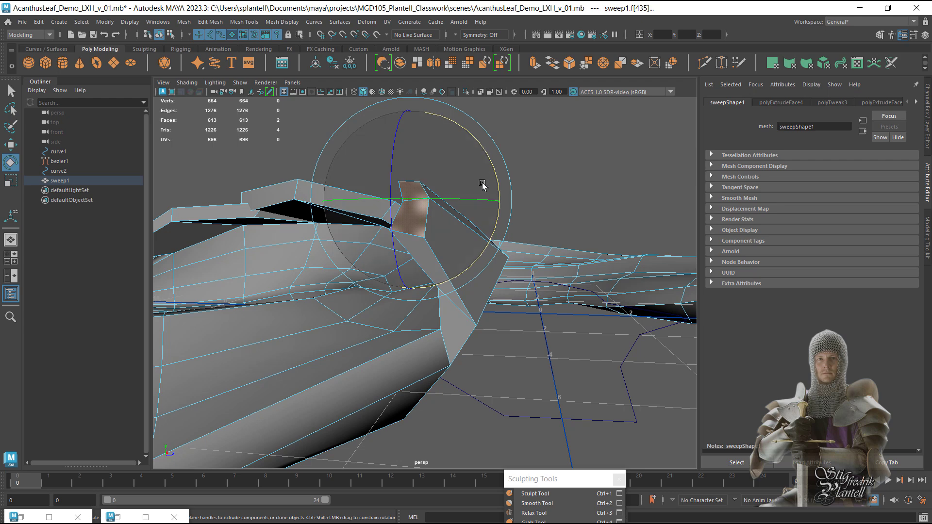
alt+drag(483, 185, 473, 193)
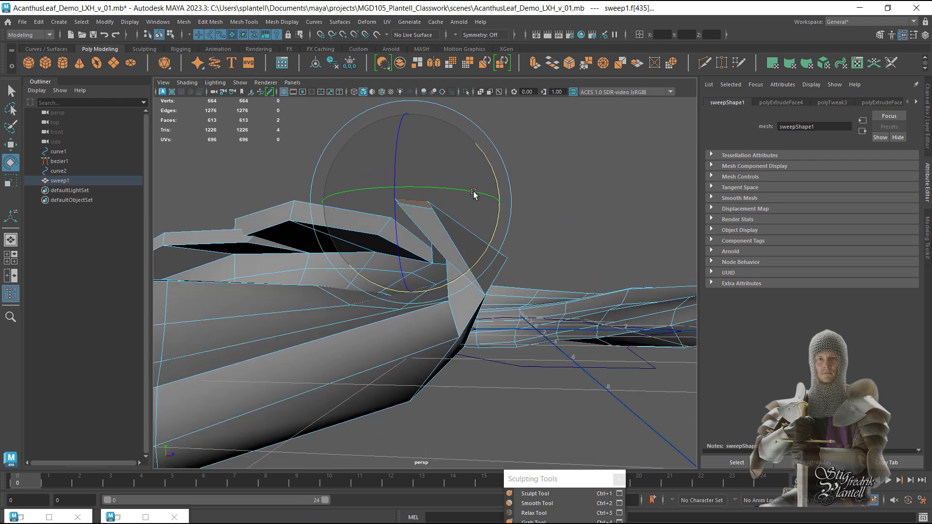
drag(457, 139, 459, 141)
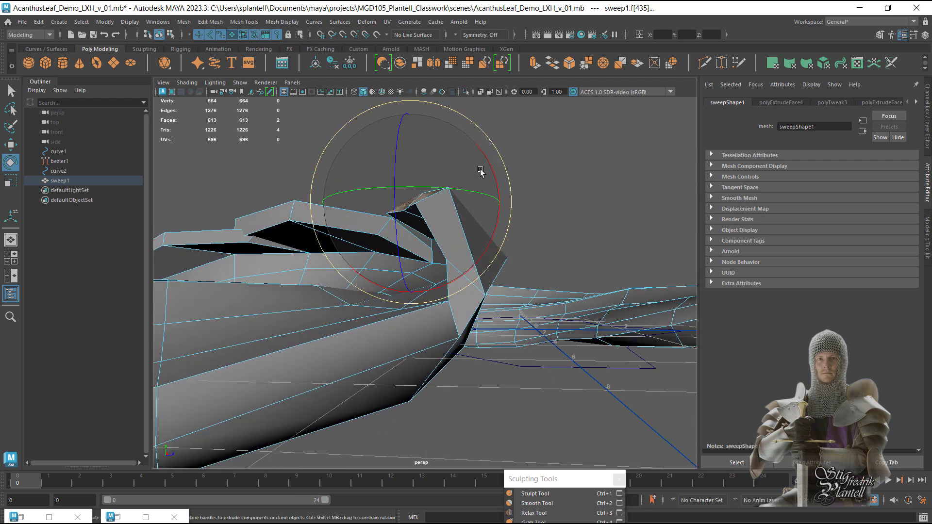
alt+drag(481, 170, 472, 174)
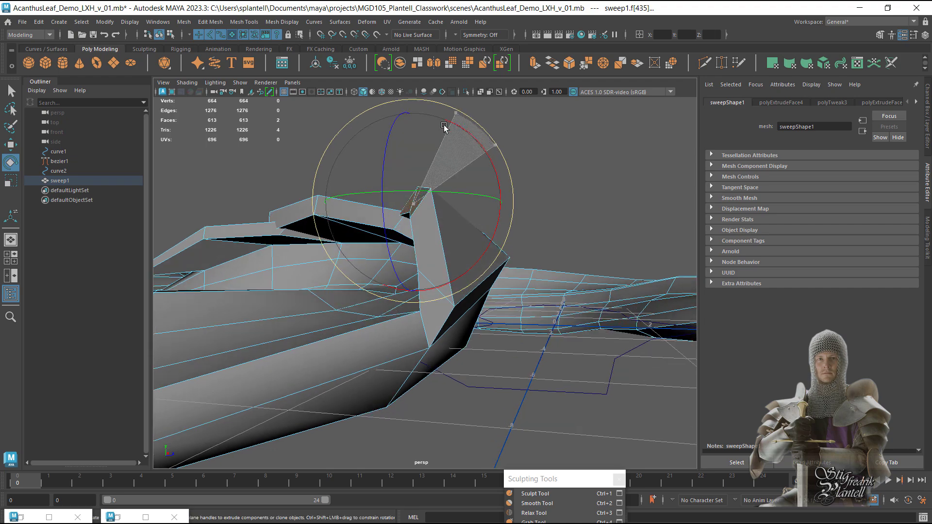
key(w)
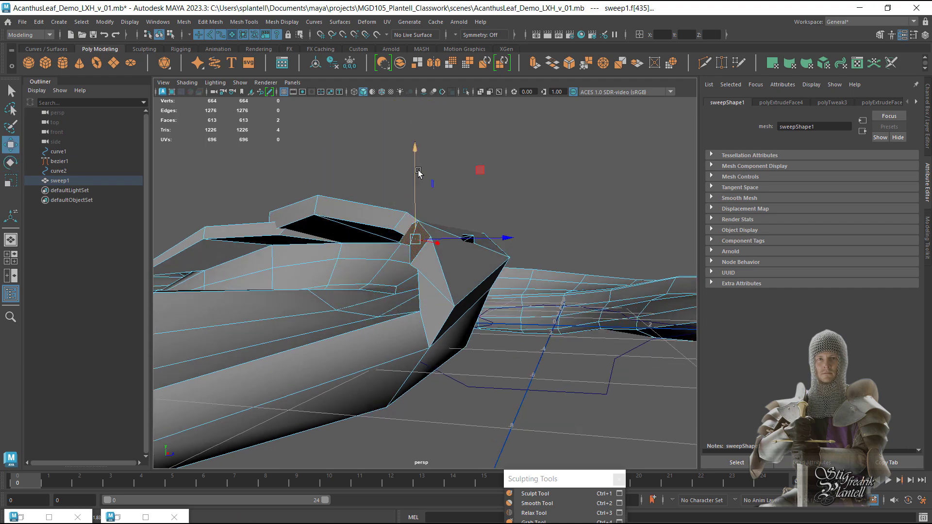
Reposition the corner vertices at the third flap's end beside the second flap, using the wireframe display to reach them
alt+drag(418, 173, 497, 283)
right_drag(443, 236, 421, 224)
click(453, 235)
key(4)
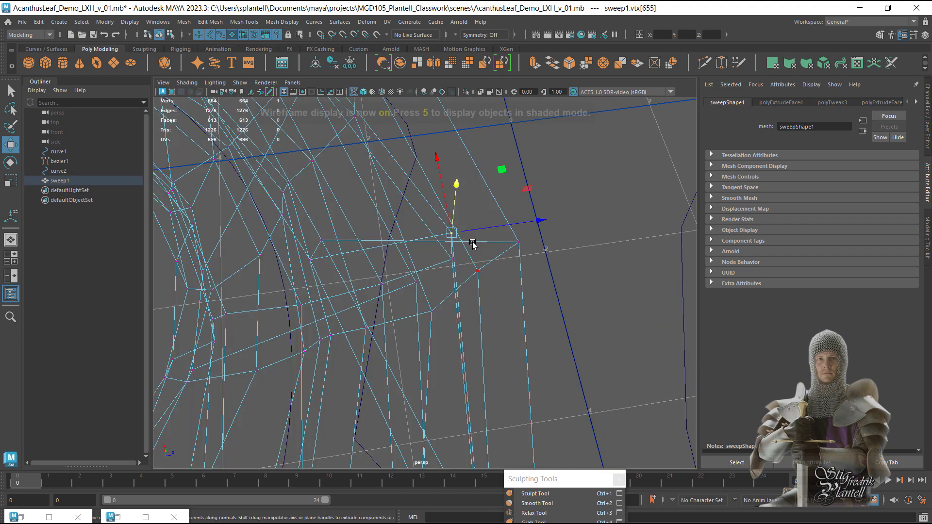
alt+drag(474, 245, 597, 223)
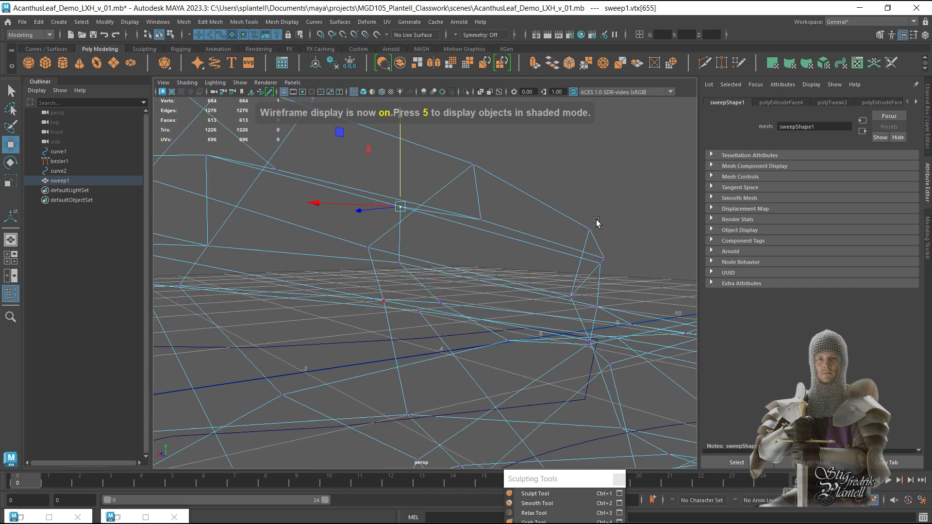
alt+drag(500, 241, 371, 230)
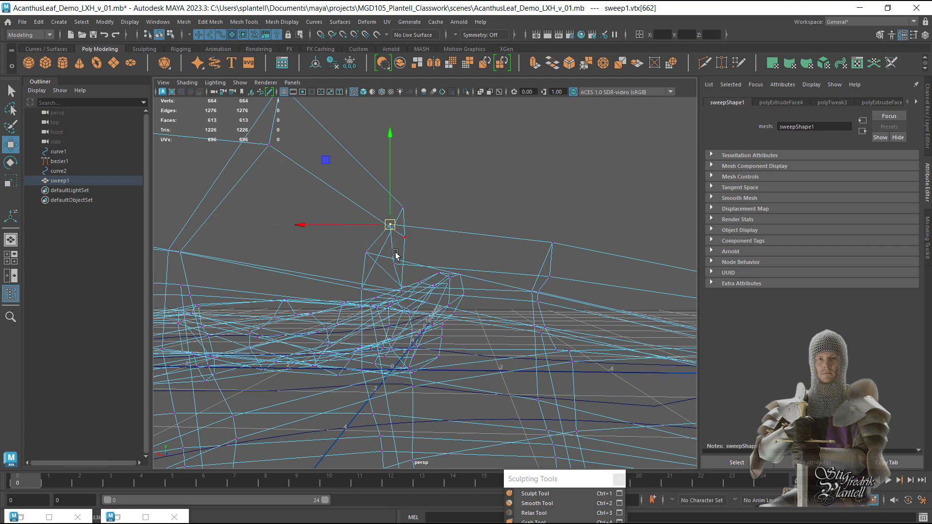
key(5)
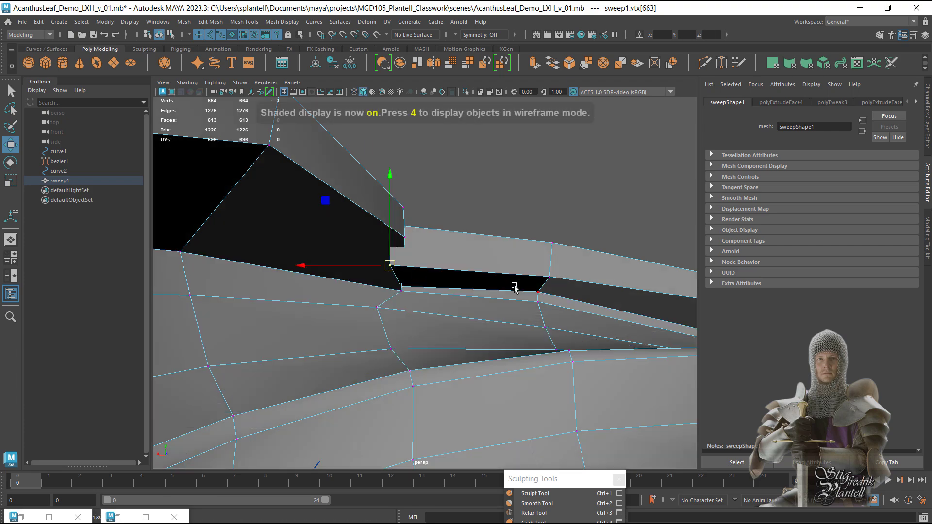
Preview the leaf smoothed and examine the third flap's end where it meets the neighbouring flap
mouse_move(514, 286)
alt+mouse_down()
mouse_move(375, 273)
mouse_move(325, 335)
mouse_move(327, 318)
mouse_move(378, 269)
mouse_move(364, 260)
alt+mouse_up()
key(3)
mouse_move(437, 249)
alt+mouse_down()
mouse_move(455, 262)
mouse_move(439, 277)
alt+mouse_up()
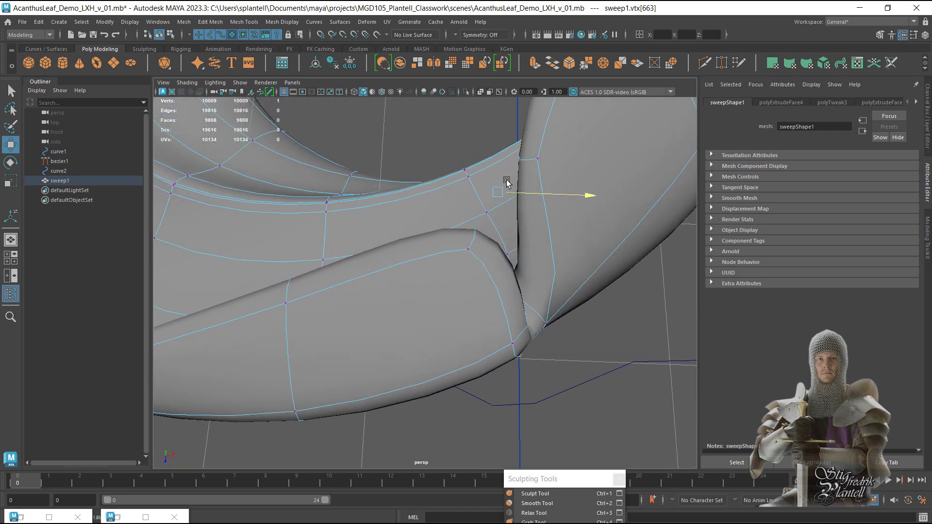
key(1)
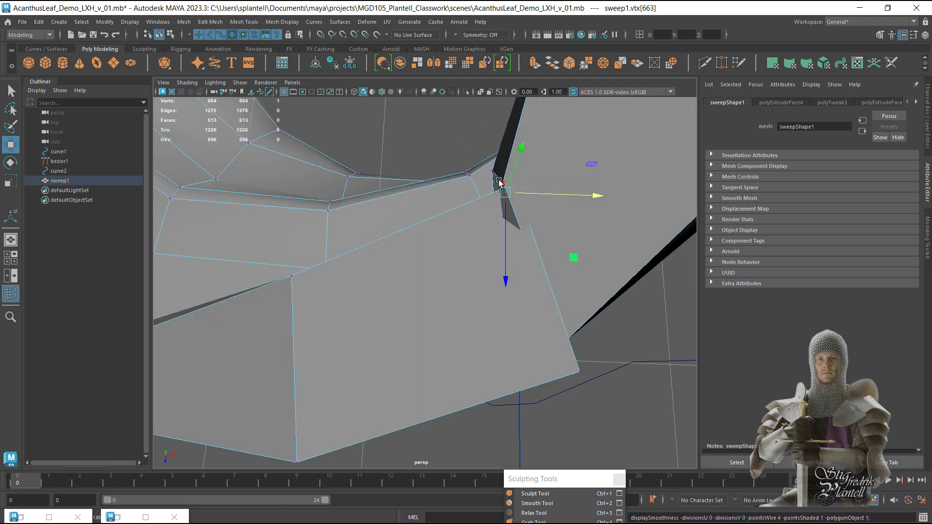
Adjust the free upper corner vertex of the third flap, using the wireframe display to isolate it from the overlapping geometry
alt+drag(480, 148, 361, 279)
key(4)
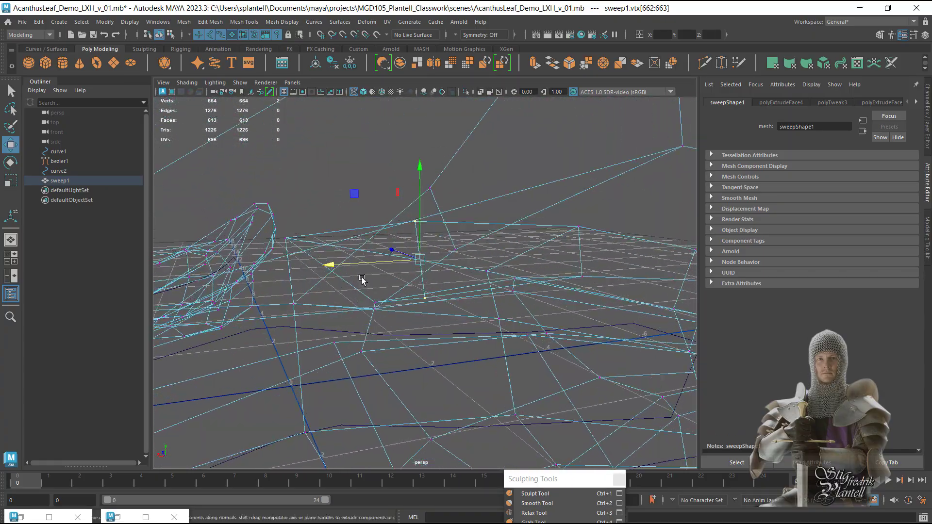
click(373, 311)
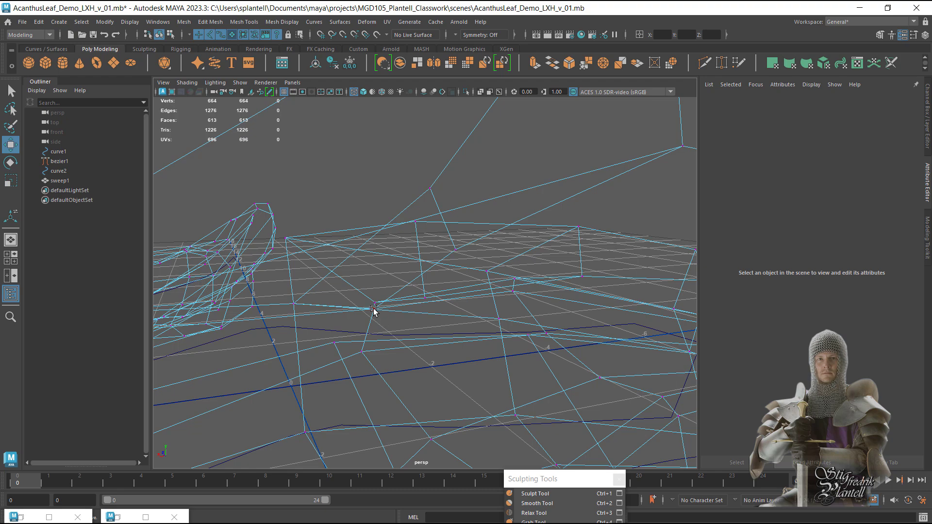
click(375, 310)
alt+drag(380, 329, 424, 296)
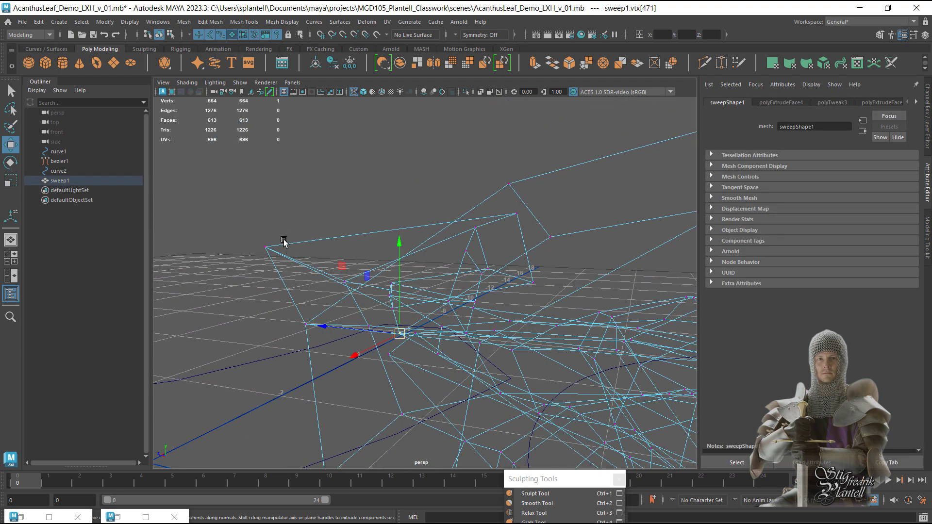
click(285, 272)
alt+drag(285, 273, 383, 274)
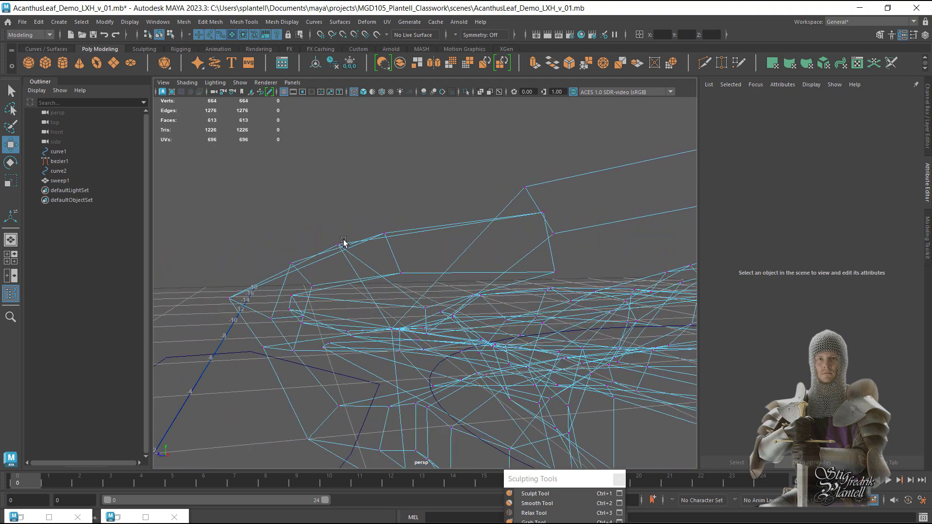
drag(325, 233, 349, 249)
drag(348, 247, 395, 270)
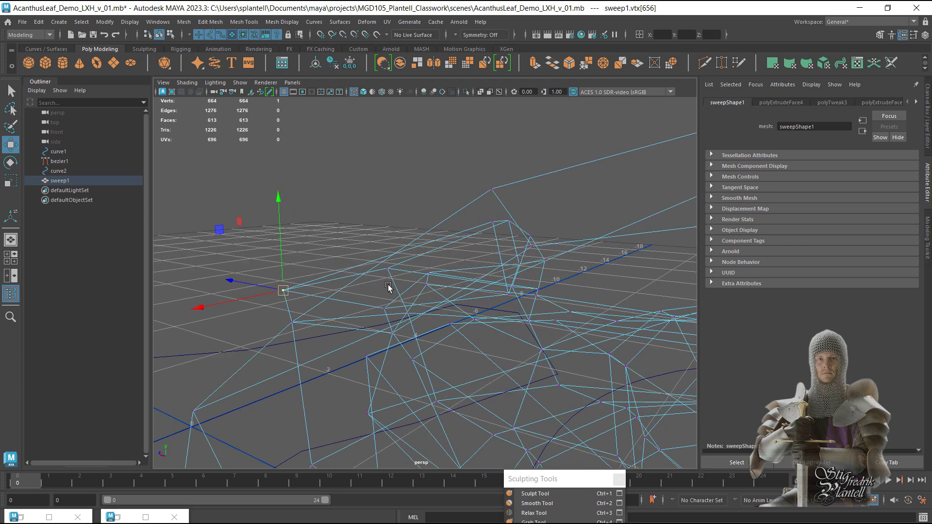
alt+drag(395, 286, 389, 268)
alt+right_drag(389, 267, 375, 221)
Pull the third flap's end edge inward toward the centre of the curl with the smooth preview on
click(375, 290)
alt+drag(375, 290, 353, 275)
key(3)
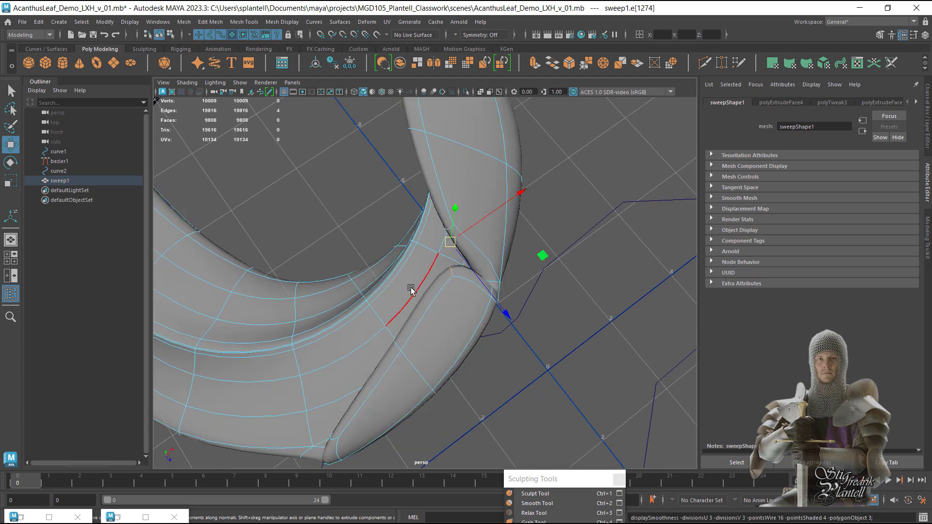
mouse_move(411, 289)
alt+mouse_down()
mouse_move(387, 316)
mouse_move(421, 284)
alt+mouse_up()
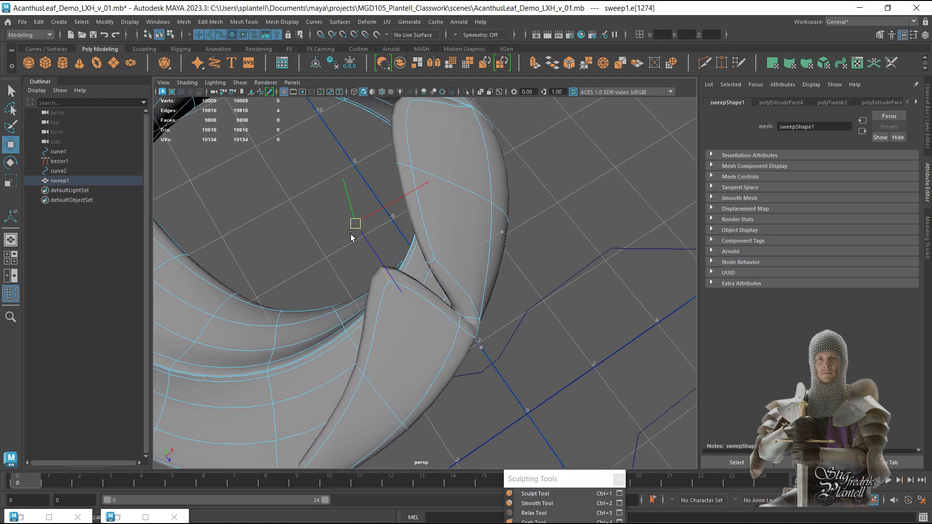
alt+drag(359, 235, 402, 287)
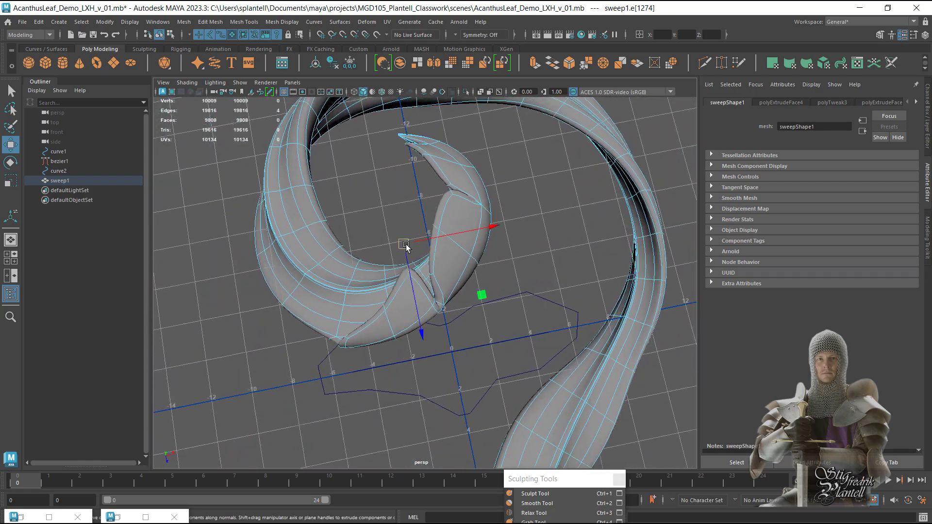
alt+drag(415, 249, 472, 263)
Adjust the edge where the second and third flaps meet on the unsmoothed mesh and restore the smooth preview
key(ctrl+e)
drag(343, 252, 348, 253)
alt+drag(359, 268, 381, 293)
alt+right_drag(381, 292, 448, 298)
alt+drag(448, 298, 456, 340)
alt+drag(516, 178, 450, 311)
key(1)
click(456, 282)
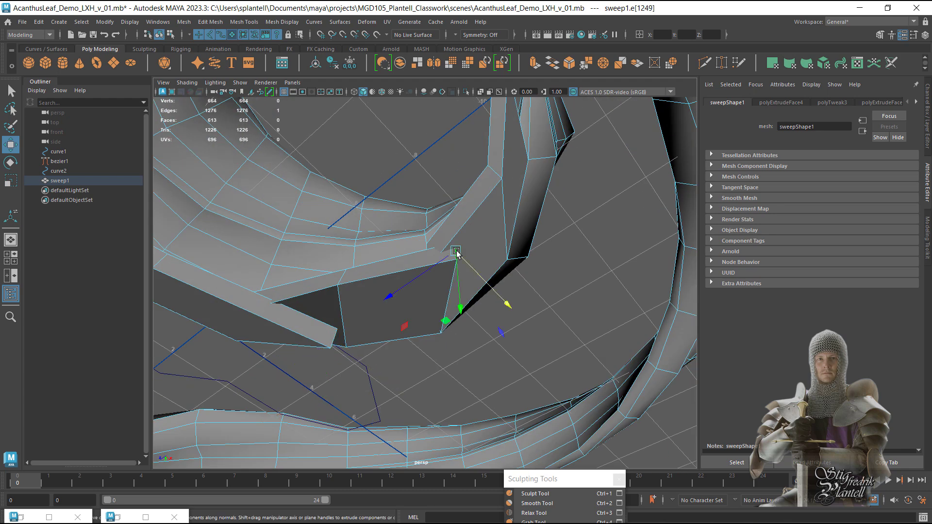
key(3)
Return to object mode and examine from several angles how the flaps overlap along the smoothed leaf
alt+drag(465, 264, 494, 230)
mouse_move(475, 276)
alt+mouse_down()
mouse_move(416, 325)
mouse_move(471, 358)
mouse_move(480, 292)
alt+mouse_up()
right_drag(464, 291, 544, 211)
click(613, 168)
alt+right_drag(568, 291, 391, 277)
alt+drag(391, 276, 447, 254)
alt+right_drag(447, 254, 613, 314)
click(613, 315)
mouse_move(598, 335)
alt+mouse_down()
mouse_move(607, 304)
mouse_move(590, 347)
alt+mouse_up()
alt+right_drag(590, 347, 385, 349)
alt+drag(385, 349, 557, 243)
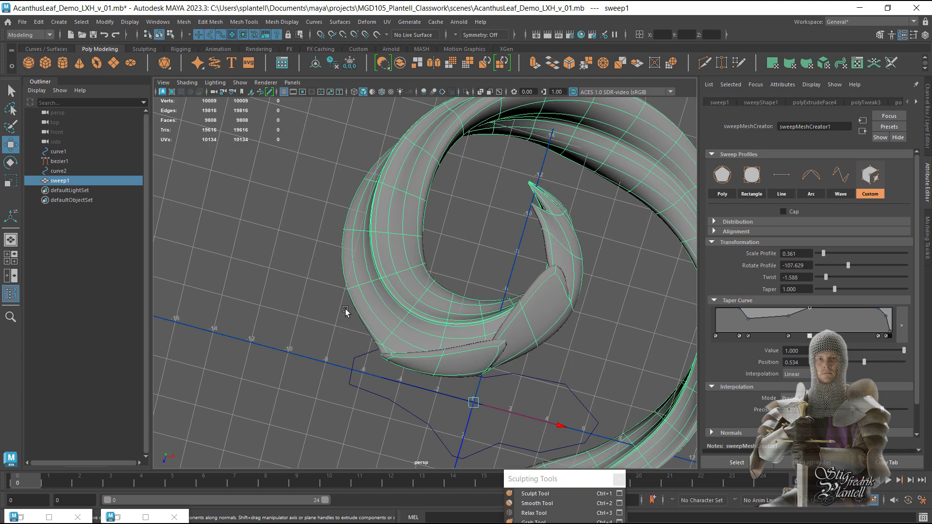
alt+drag(311, 334, 352, 338)
alt+right_drag(352, 338, 432, 356)
alt+drag(433, 356, 515, 336)
Select the small face at the third flap's base end and move it along the leaf edge
right_click(518, 305)
click(517, 275)
click(510, 324)
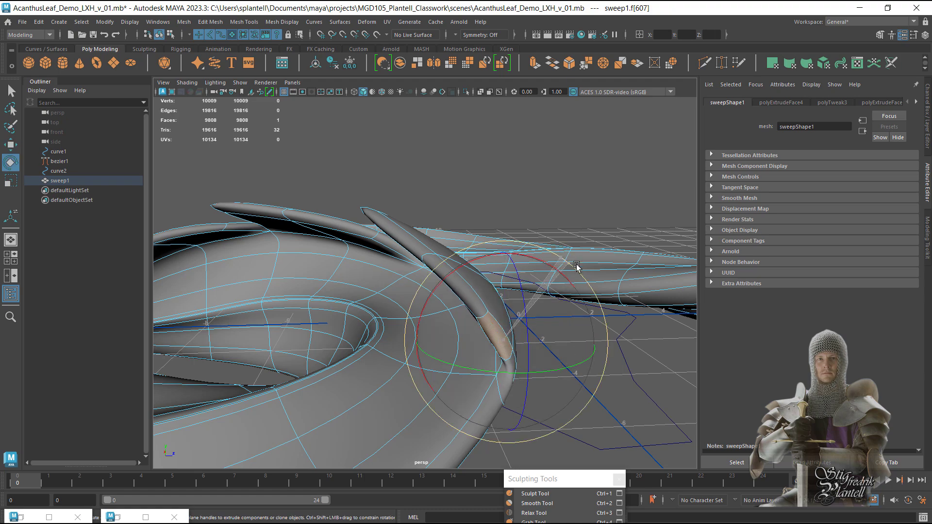
alt+drag(528, 333, 503, 330)
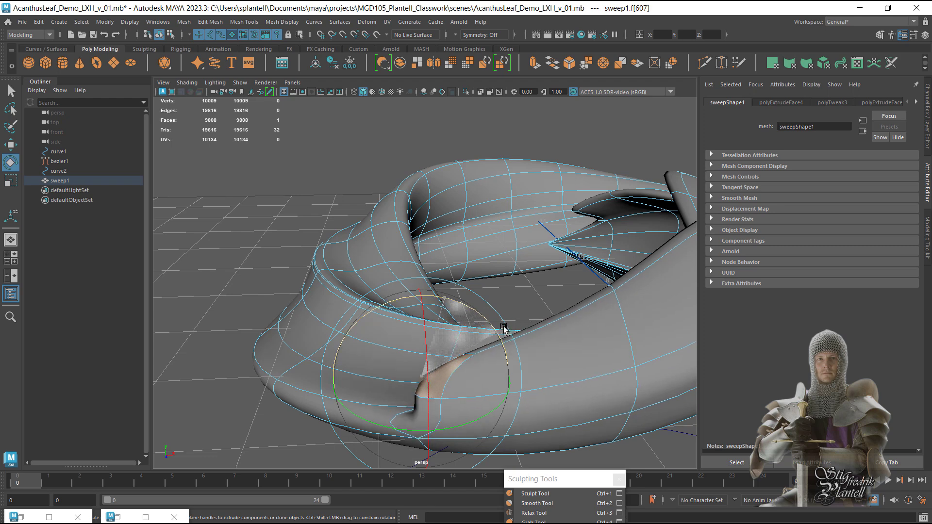
key(w)
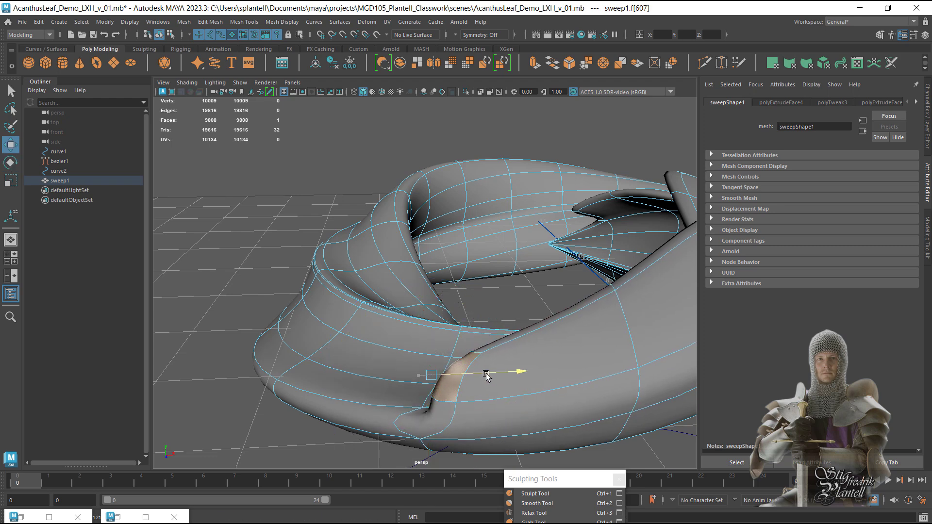
mouse_move(445, 346)
alt+mouse_down()
mouse_move(437, 350)
mouse_move(402, 316)
mouse_move(453, 316)
mouse_move(459, 354)
alt+mouse_up()
Select the leaf's outer-edge face beside the third flap's base and extrude it upward twice to start a fourth flap
right_click(476, 296)
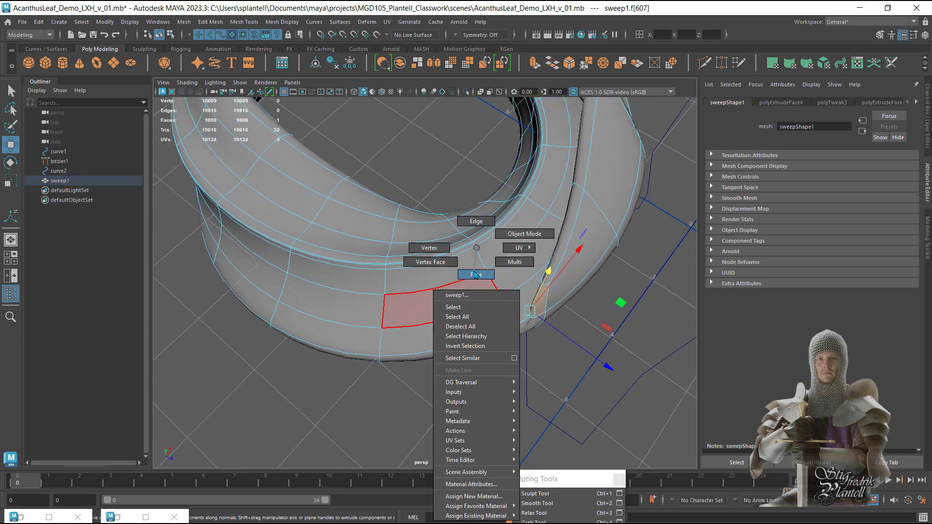
mouse_move(476, 275)
alt+mouse_down()
mouse_move(495, 312)
mouse_move(480, 285)
alt+mouse_up()
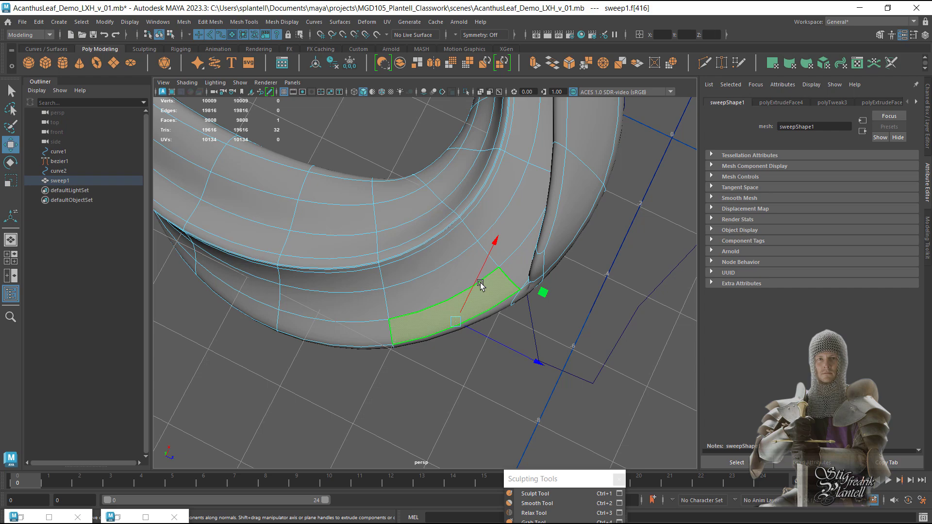
alt+drag(534, 268, 480, 325)
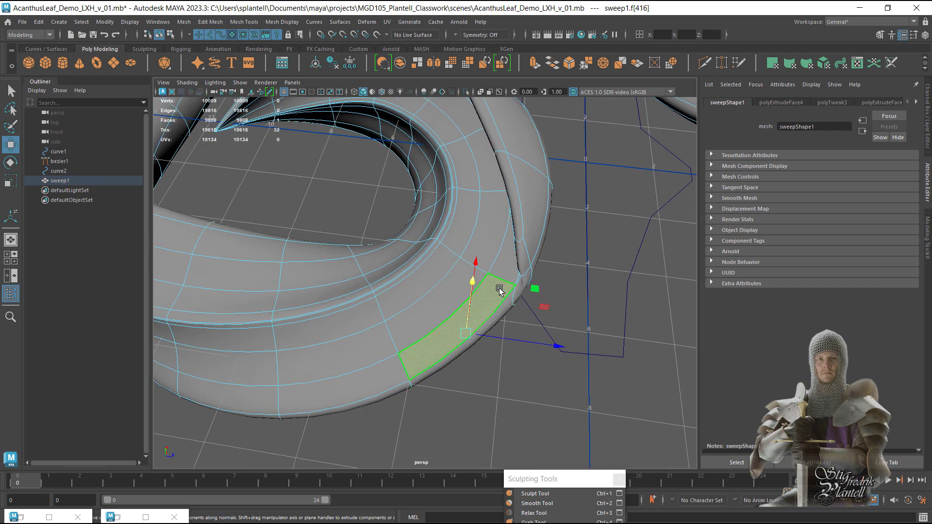
alt+drag(500, 291, 437, 284)
key(ctrl+space)
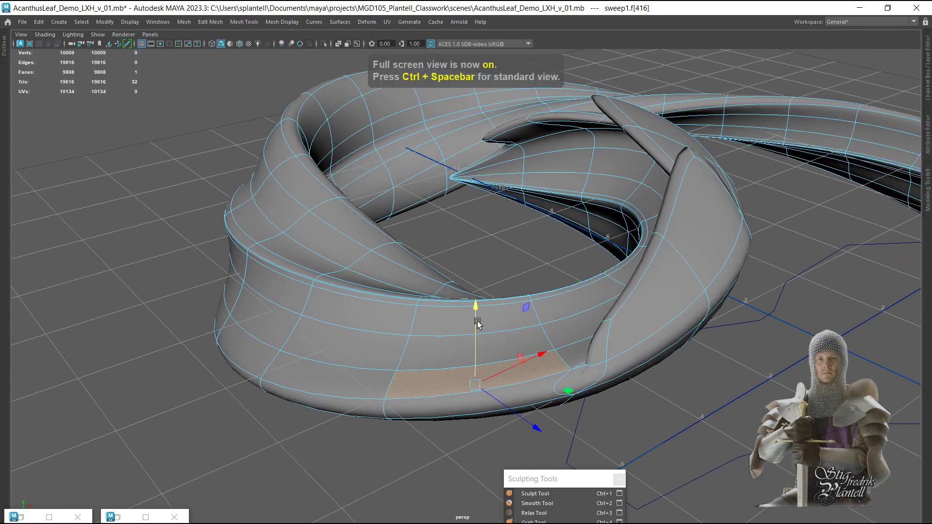
shift+drag(471, 292, 471, 290)
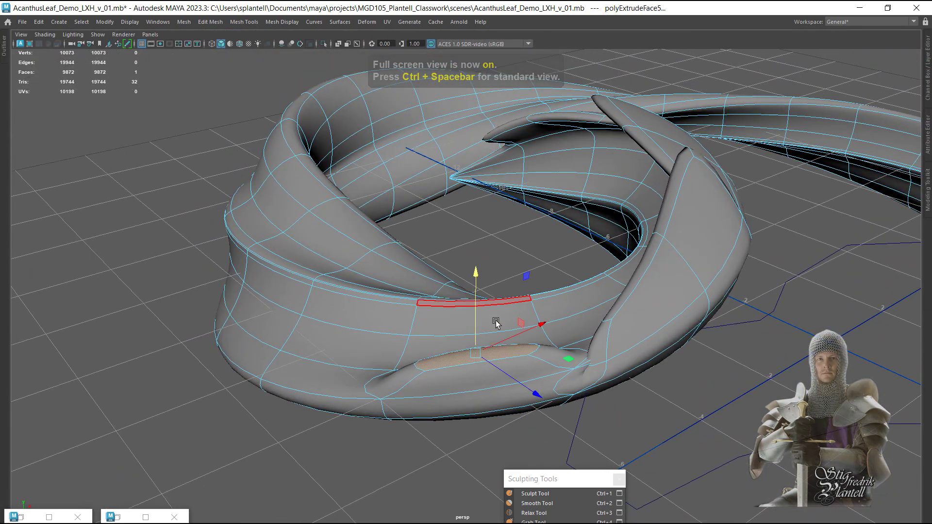
alt+drag(495, 321, 520, 308)
alt+middle_drag(520, 308, 495, 322)
alt+drag(495, 322, 449, 306)
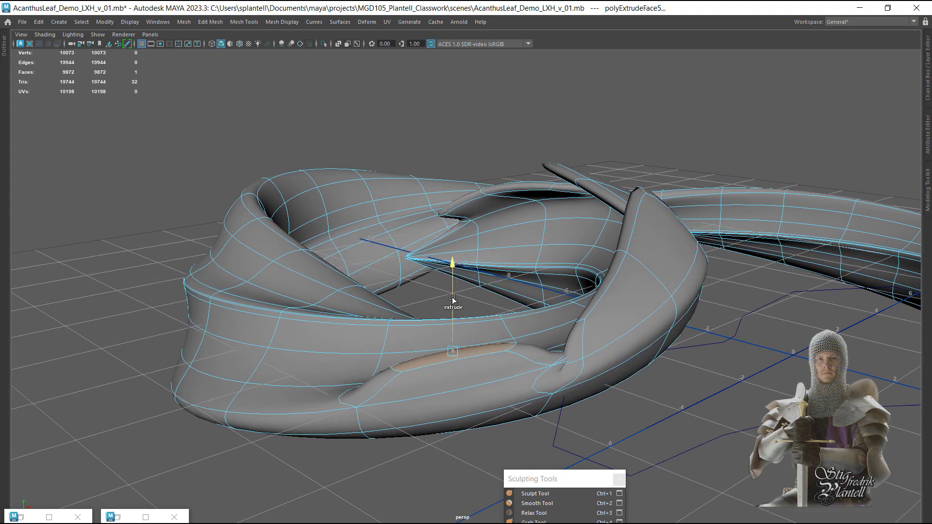
shift+drag(448, 274, 448, 273)
Rotate the fourth flap's end face and move it inward over the leaf so the flap curls
mouse_move(516, 310)
alt+mouse_down()
mouse_move(483, 324)
mouse_move(513, 313)
alt+mouse_up()
alt+drag(512, 313, 509, 214)
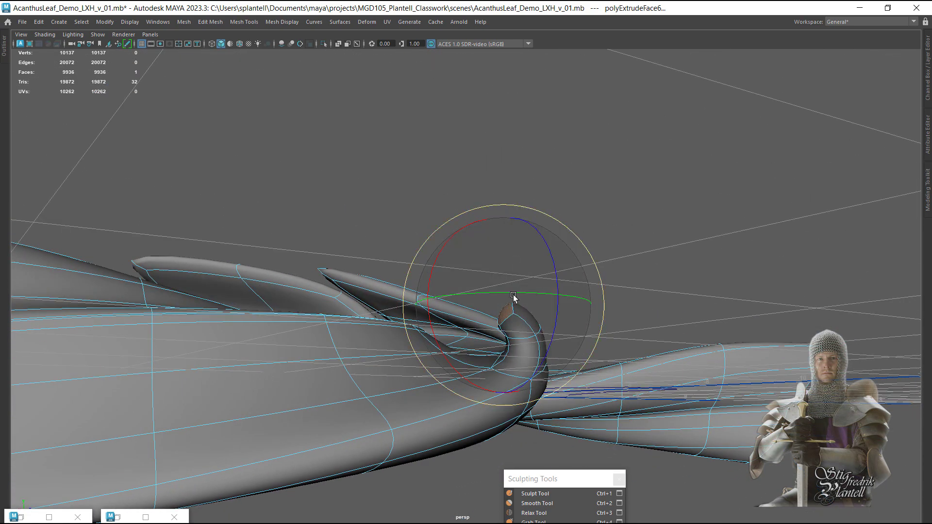
key(w)
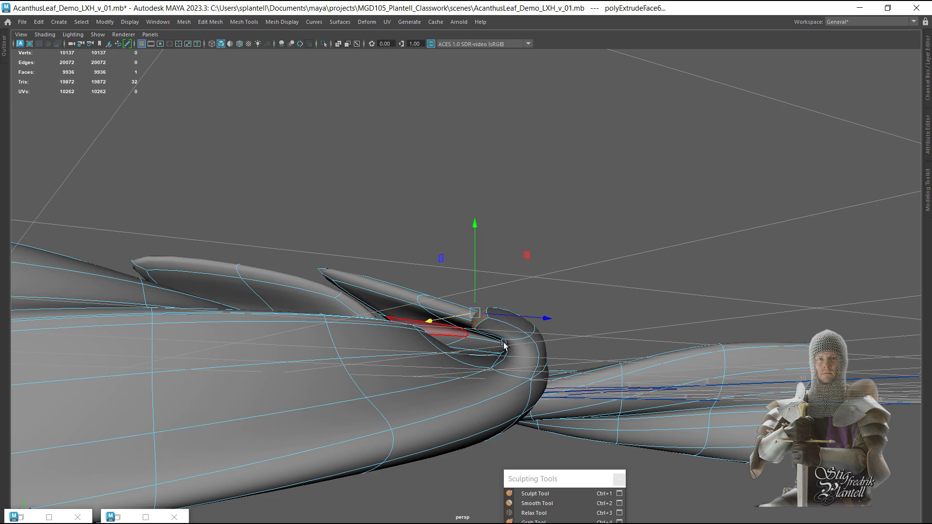
alt+drag(504, 344, 505, 285)
View the smoothed leaf in object mode and examine the gap between the fourth flap's end and the third flap
right_drag(503, 246, 719, 222)
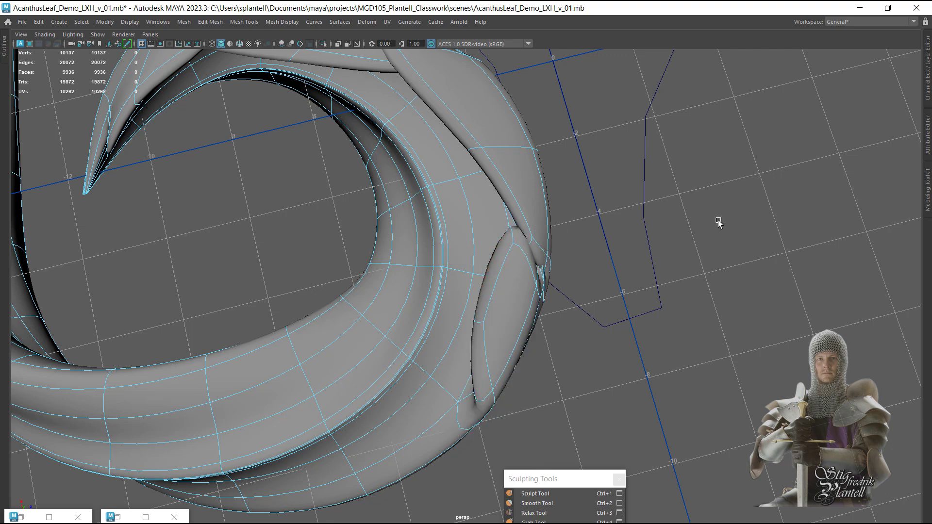
alt+drag(718, 222, 392, 240)
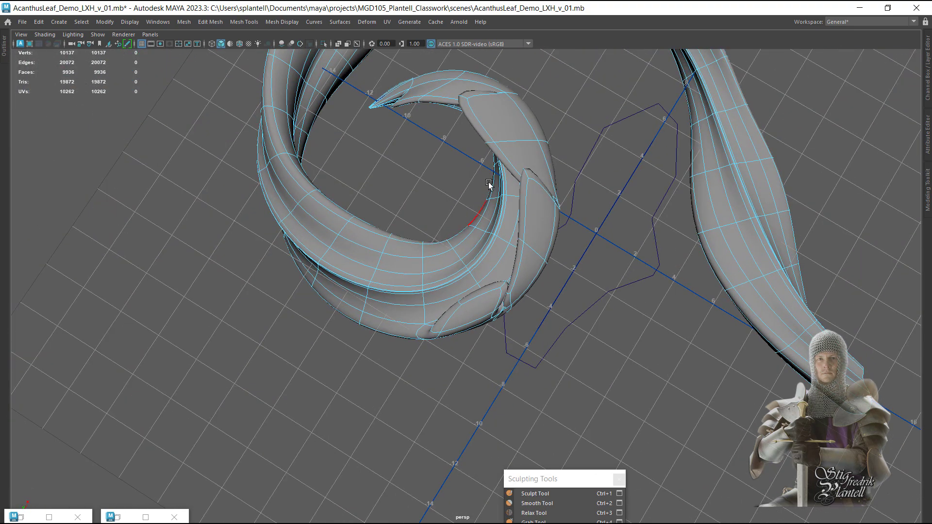
right_drag(489, 184, 539, 165)
alt+drag(539, 164, 259, 295)
alt+right_drag(258, 295, 547, 347)
alt+drag(547, 348, 523, 275)
click(522, 301)
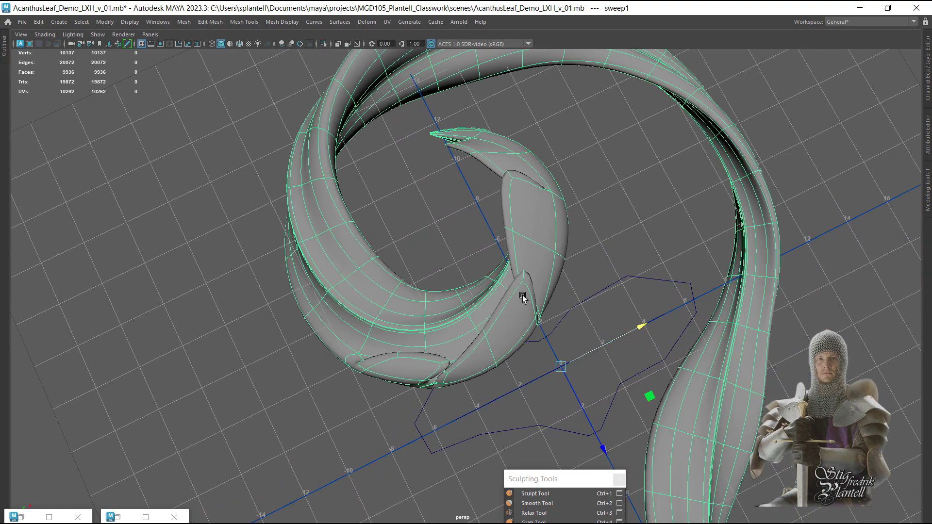
alt+right_drag(520, 295, 621, 303)
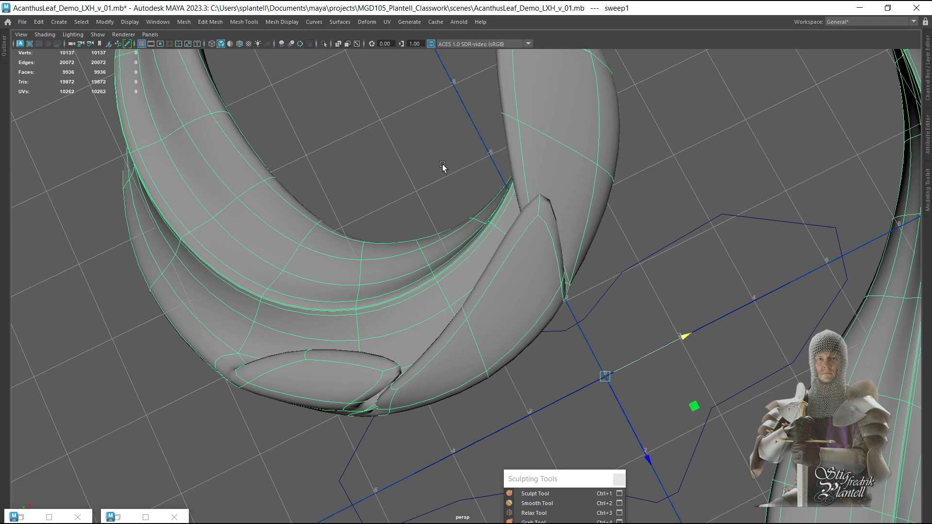
alt+right_drag(429, 227, 167, 185)
click(554, 170)
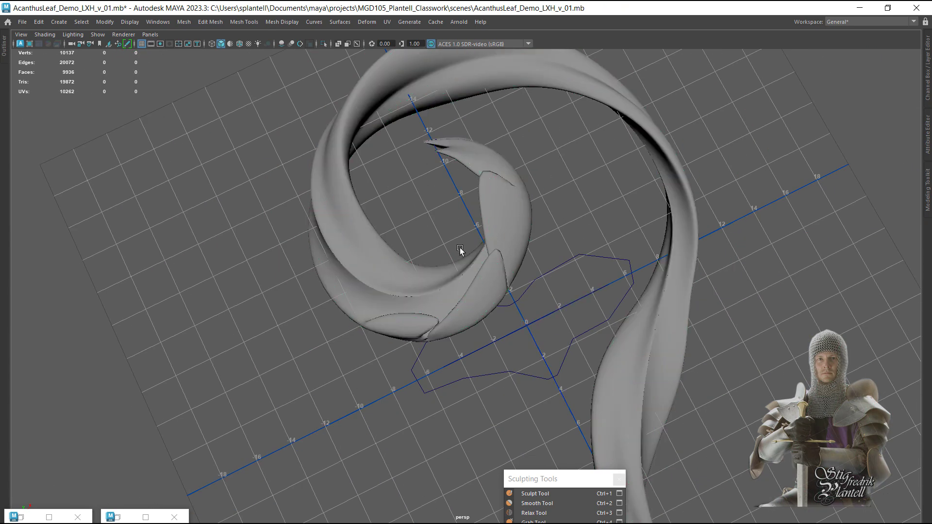
alt+drag(403, 285, 274, 237)
alt+right_drag(275, 235, 547, 344)
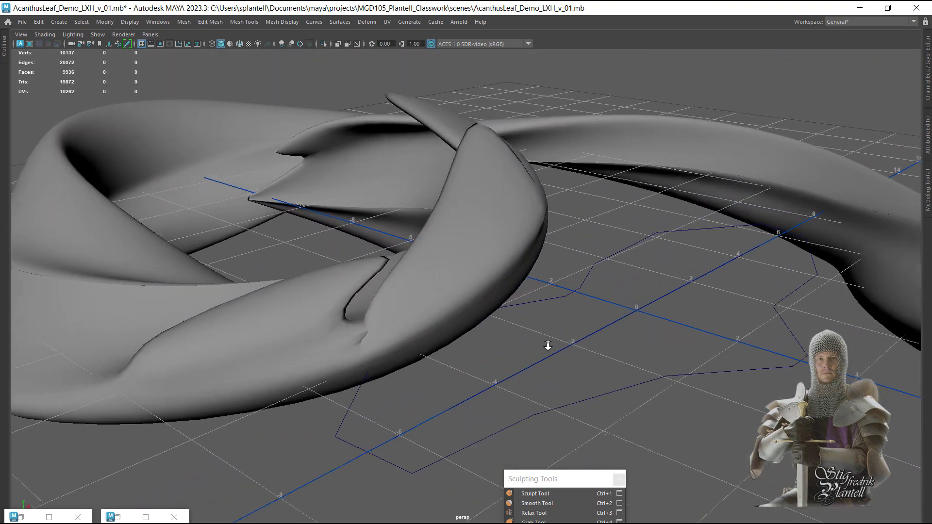
alt+drag(547, 344, 433, 254)
click(463, 284)
alt+drag(463, 284, 433, 300)
alt+right_drag(433, 300, 562, 348)
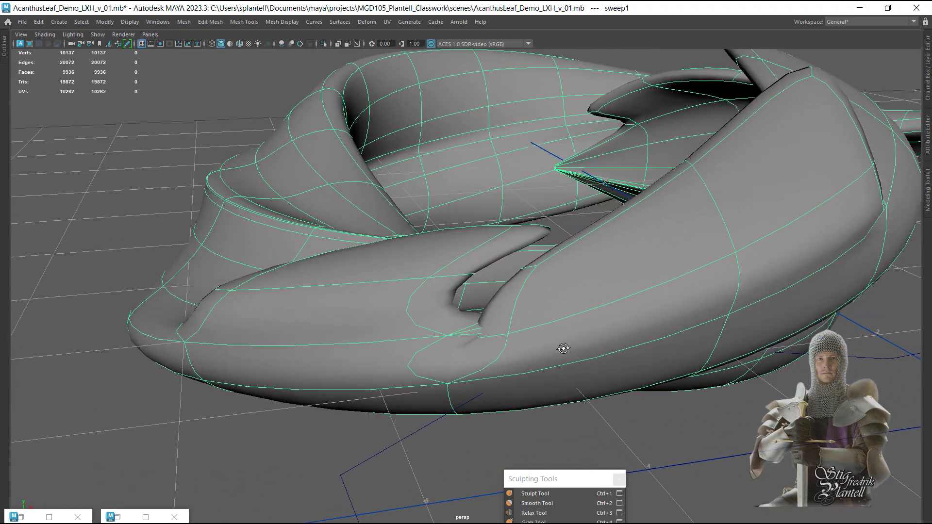
alt+drag(562, 348, 614, 362)
alt+drag(524, 331, 538, 327)
Reposition the vertex at the fourth flap's base corner beside the third flap to tighten the junction
right_drag(538, 323, 512, 324)
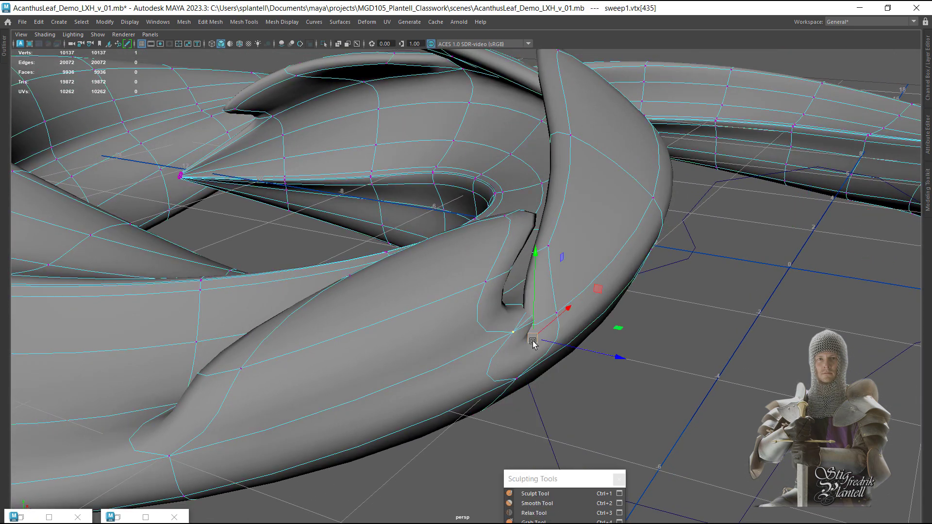
mouse_move(532, 341)
alt+mouse_down()
mouse_move(550, 369)
mouse_move(533, 342)
alt+mouse_up()
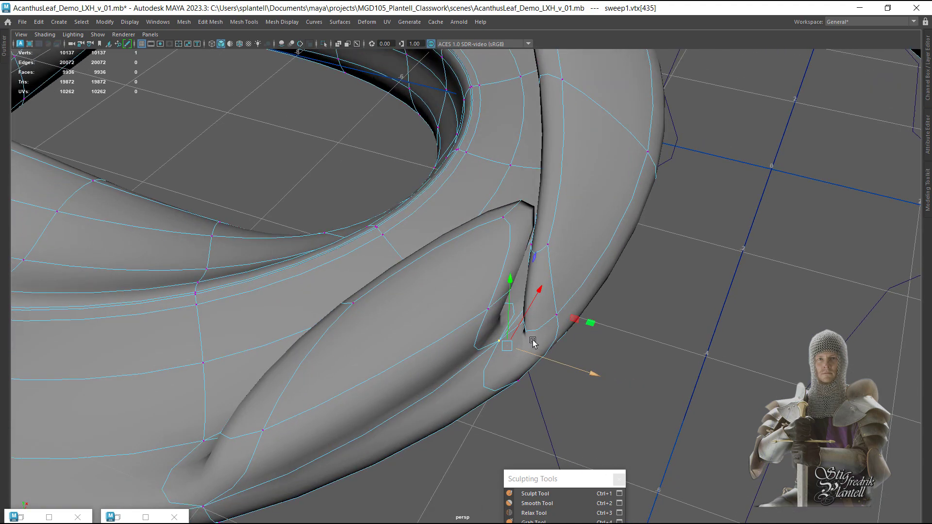
alt+drag(535, 295, 472, 290)
alt+right_drag(473, 290, 509, 281)
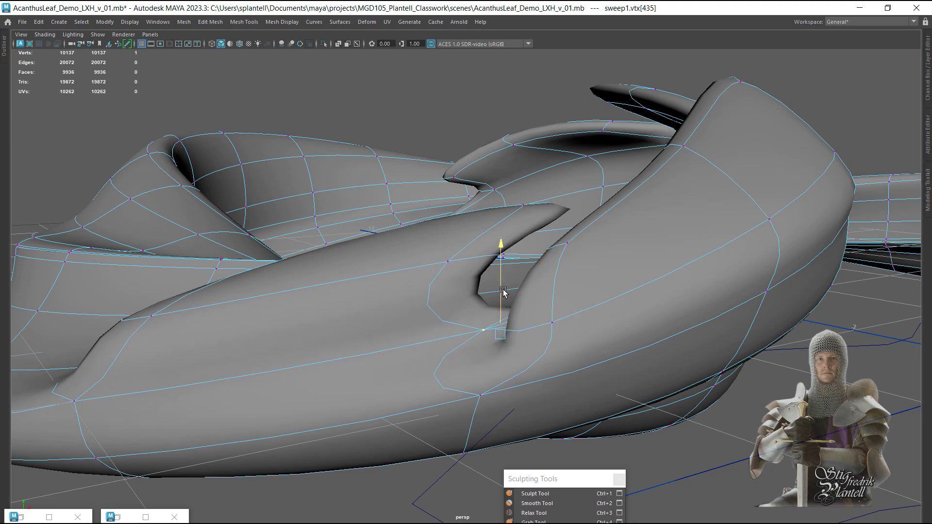
alt+drag(504, 290, 479, 339)
Reposition the fourth flap's tip edge on the unsmoothed cage
right_drag(439, 356, 441, 225)
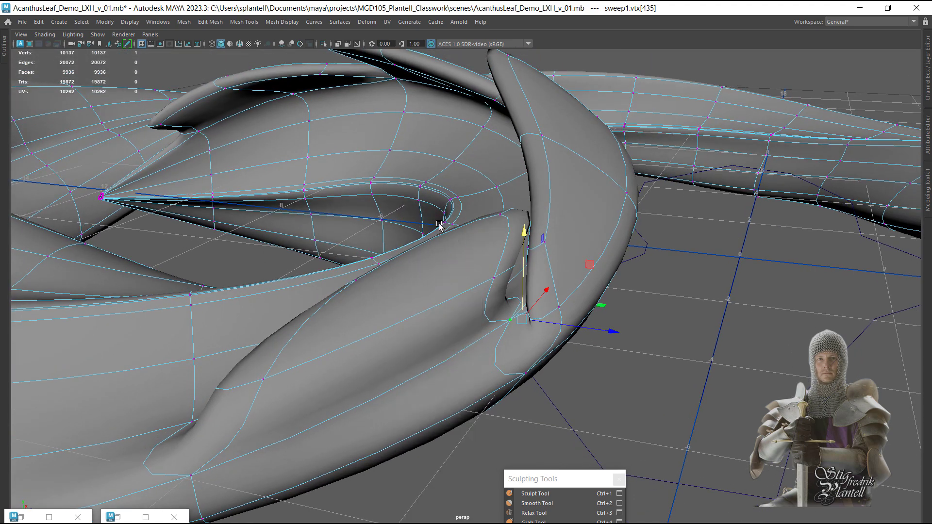
alt+drag(466, 396, 491, 374)
double_click(448, 353)
alt+drag(448, 353, 476, 353)
key(1)
scroll(550, 358, up, 3)
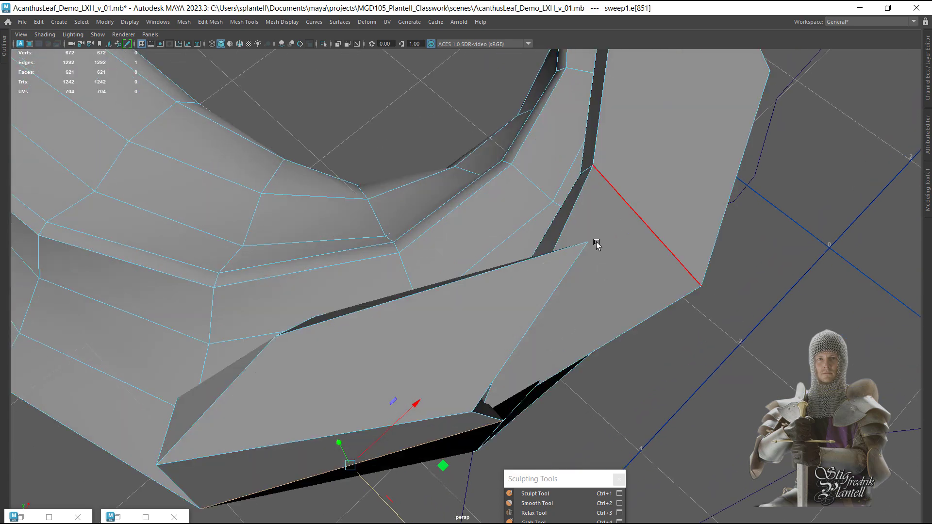
alt+drag(597, 244, 561, 314)
click(582, 340)
alt+right_drag(508, 253, 310, 187)
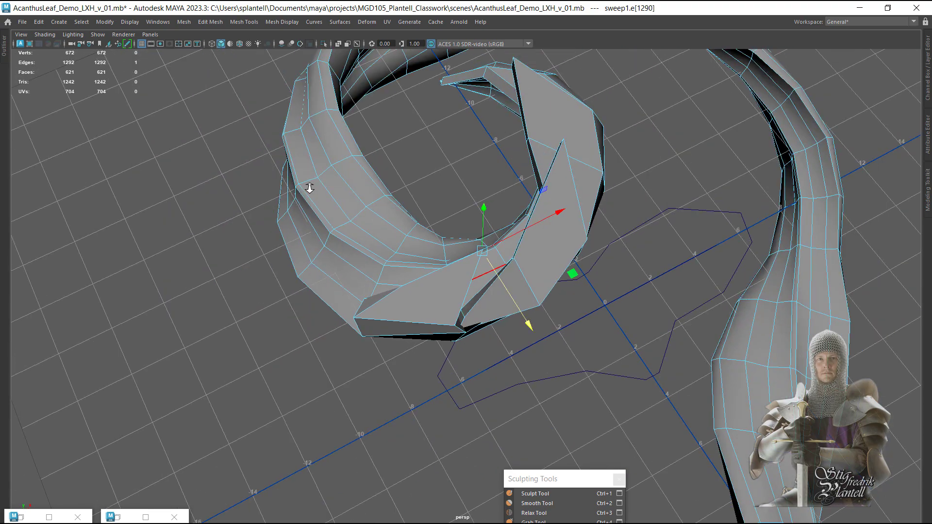
Shift the third flap's tip edge sideways and restore the smoothed preview
alt+drag(310, 187, 465, 353)
drag(492, 324, 576, 272)
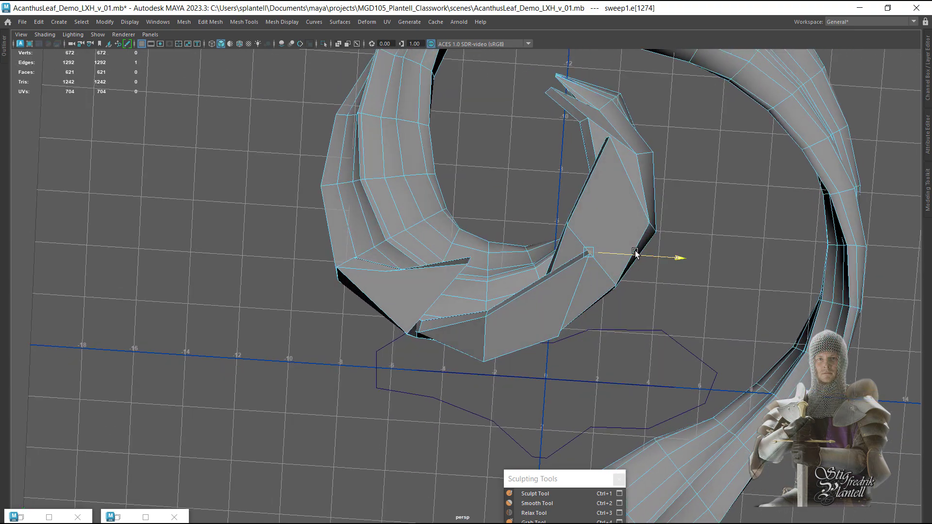
alt+drag(636, 253, 448, 145)
click(470, 260)
key(3)
click(486, 274)
View the leaf in object mode and examine the junction between the third and fourth flaps up close
right_click(445, 152)
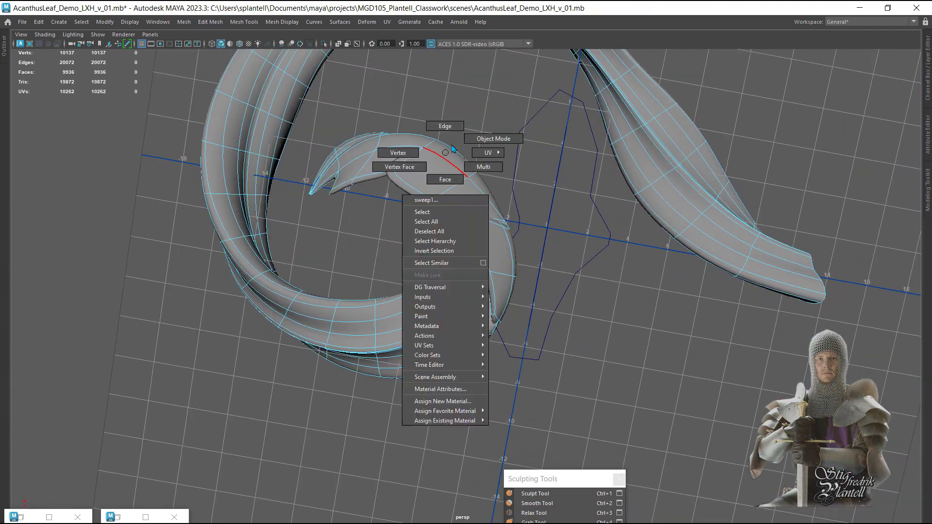
right_drag(475, 138, 479, 139)
click(529, 257)
alt+right_drag(522, 258, 337, 230)
alt+drag(337, 230, 590, 322)
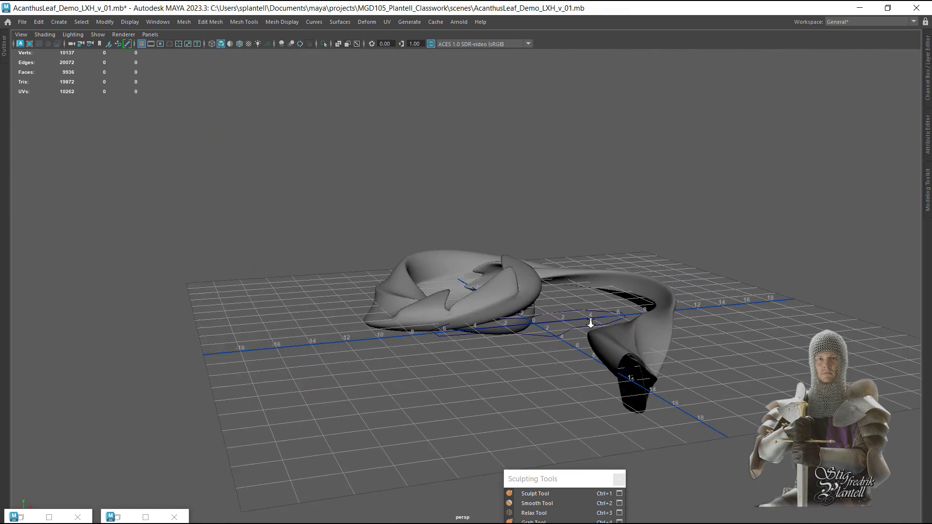
alt+right_drag(590, 323, 490, 332)
scroll(374, 287, up, 8)
click(362, 279)
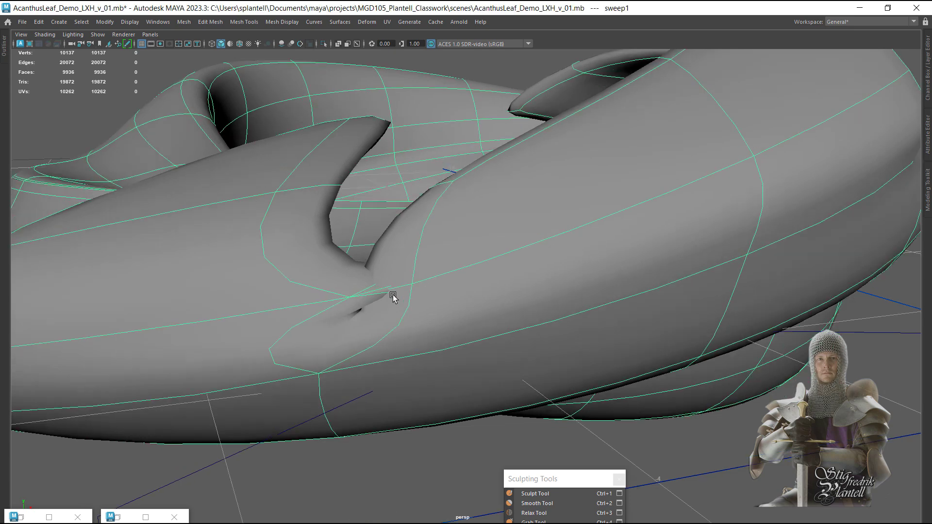
scroll(385, 343, up, 2)
Move the vertices on both sides of the junction between the third and fourth flaps to reshape the crease
right_drag(316, 292, 326, 249)
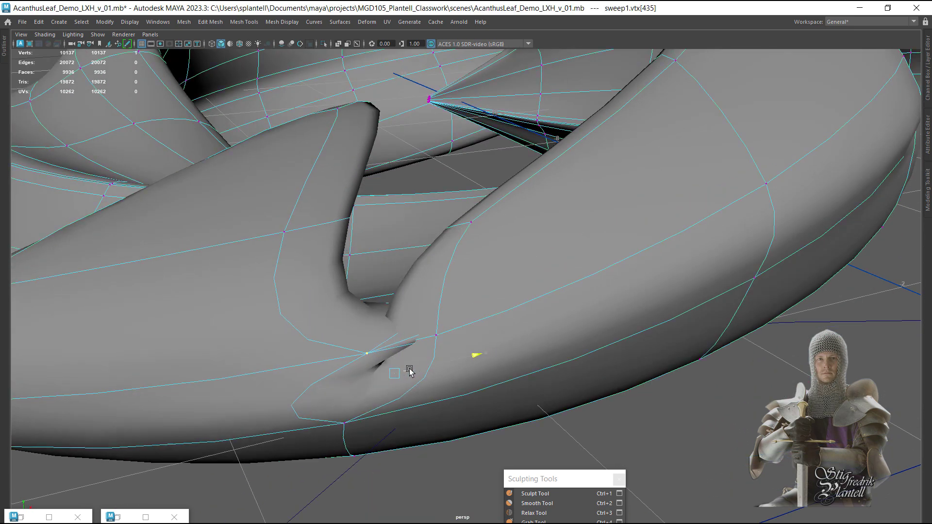
middle_drag(469, 330, 439, 328)
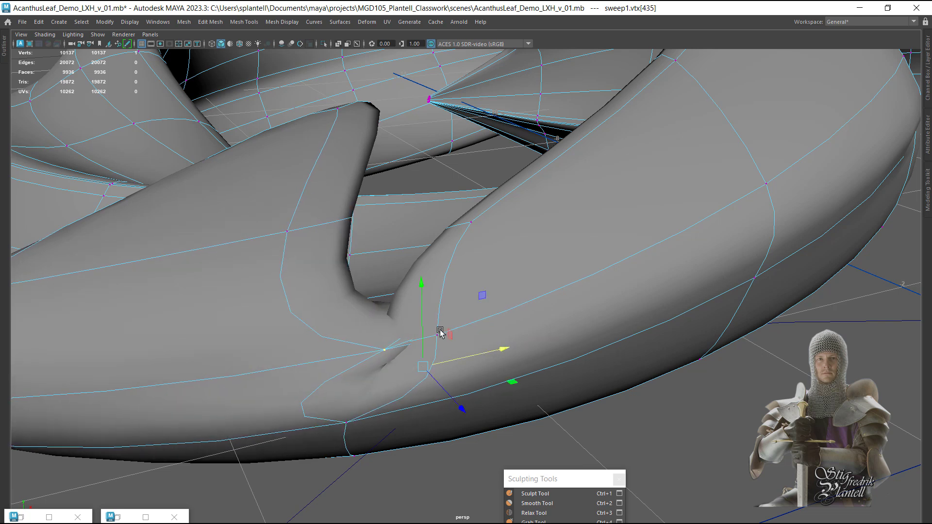
drag(393, 378, 462, 356)
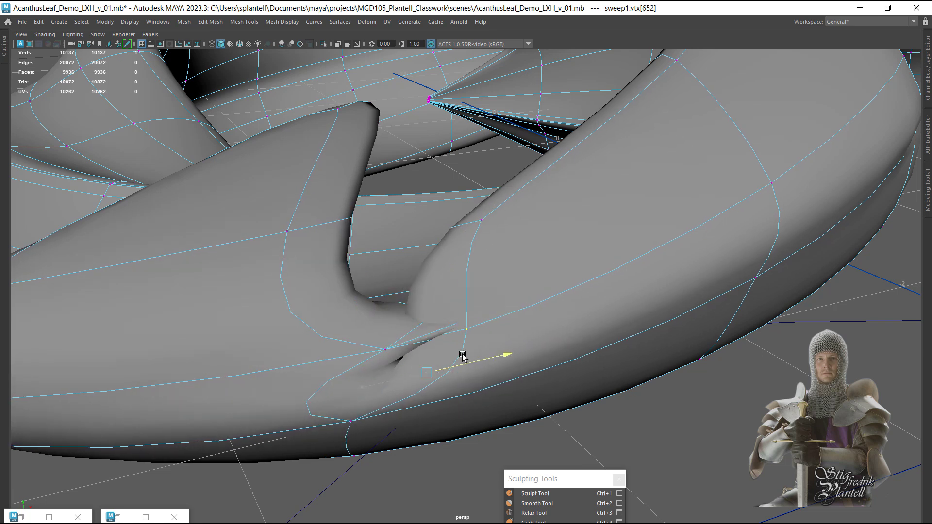
alt+drag(522, 339, 668, 391)
drag(682, 426, 720, 424)
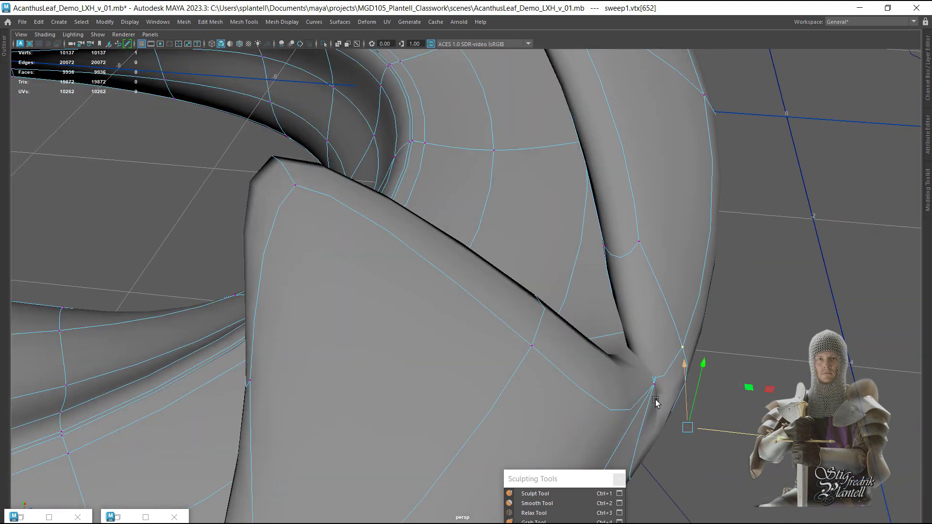
alt+drag(656, 402, 715, 360)
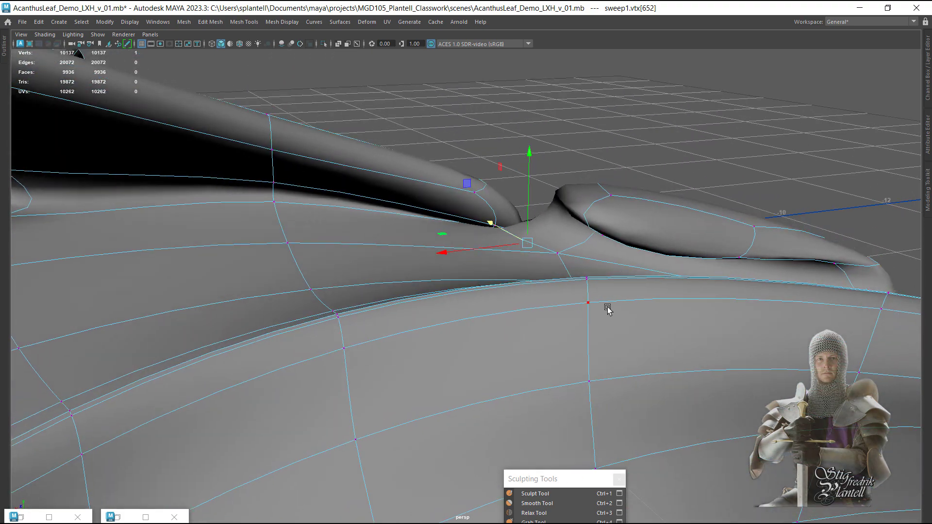
Adjust the two junction vertices between the third and fourth flaps in unsmoothed wireframe, and restore the smoothed shaded display
key(4)
alt+drag(483, 239, 560, 334)
key(1)
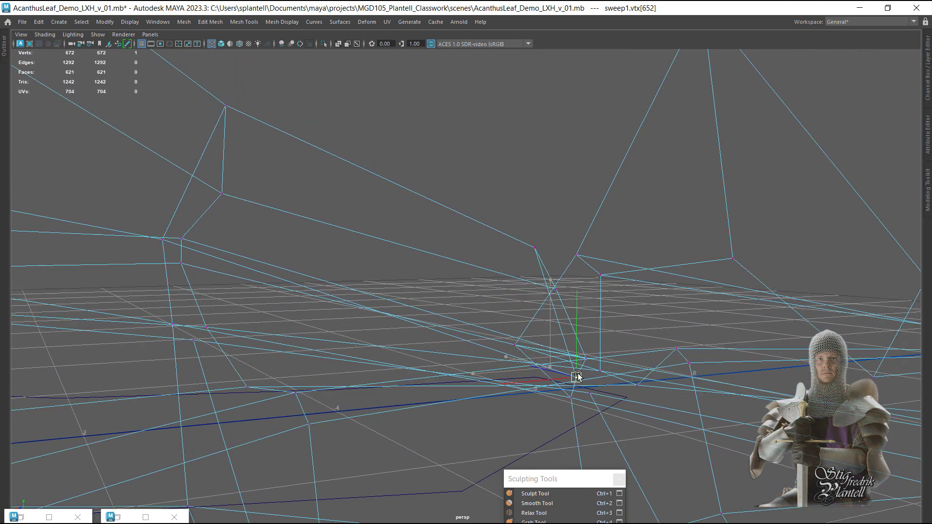
drag(578, 376, 577, 375)
alt+drag(578, 376, 571, 374)
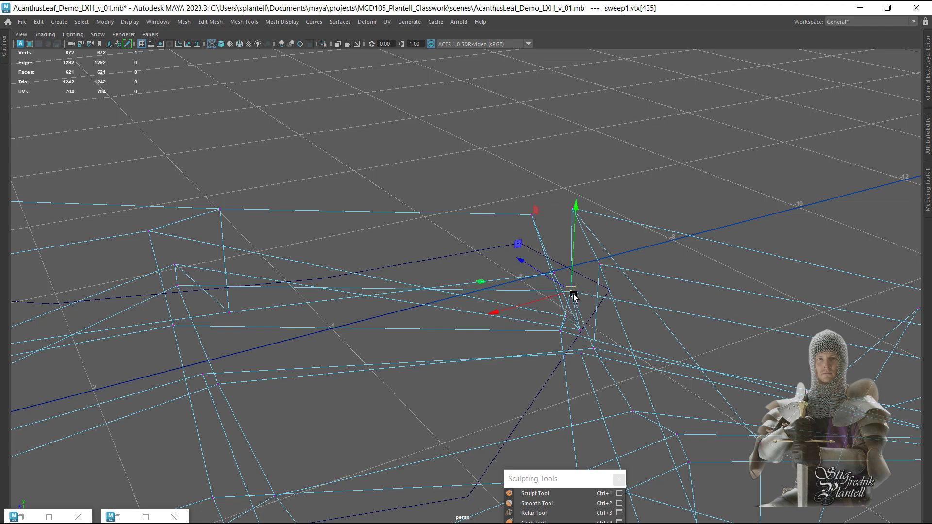
key(3)
key(5)
Return to object mode and examine how the flaps overlap along the leaf's outer edge from several angles
alt+drag(606, 325, 532, 322)
alt+right_drag(533, 321, 359, 303)
alt+middle_drag(504, 240, 525, 312)
alt+drag(524, 312, 539, 379)
right_drag(594, 223, 650, 188)
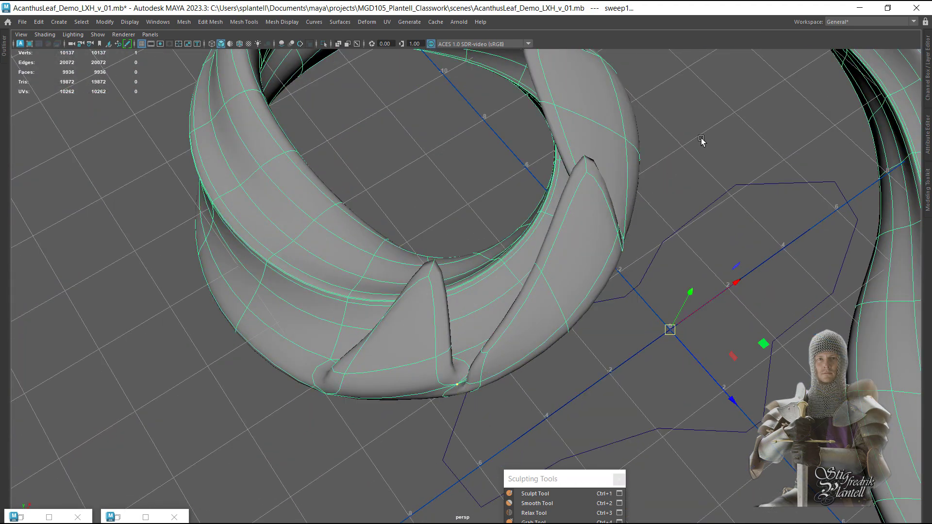
click(703, 141)
alt+right_drag(695, 145, 371, 202)
alt+drag(370, 202, 205, 269)
alt+middle_drag(235, 318, 281, 226)
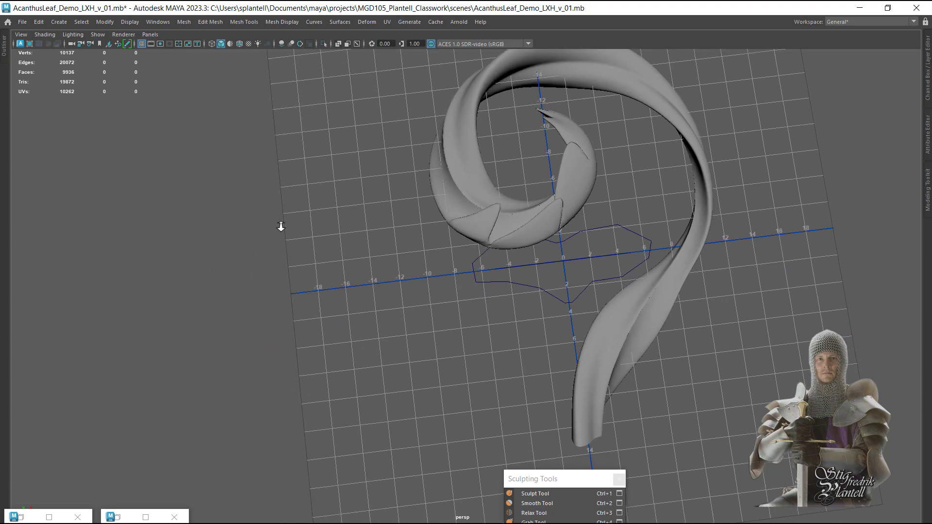
alt+right_drag(281, 226, 499, 258)
alt+drag(499, 257, 597, 266)
alt+middle_drag(597, 265, 593, 206)
alt+right_drag(529, 263, 470, 285)
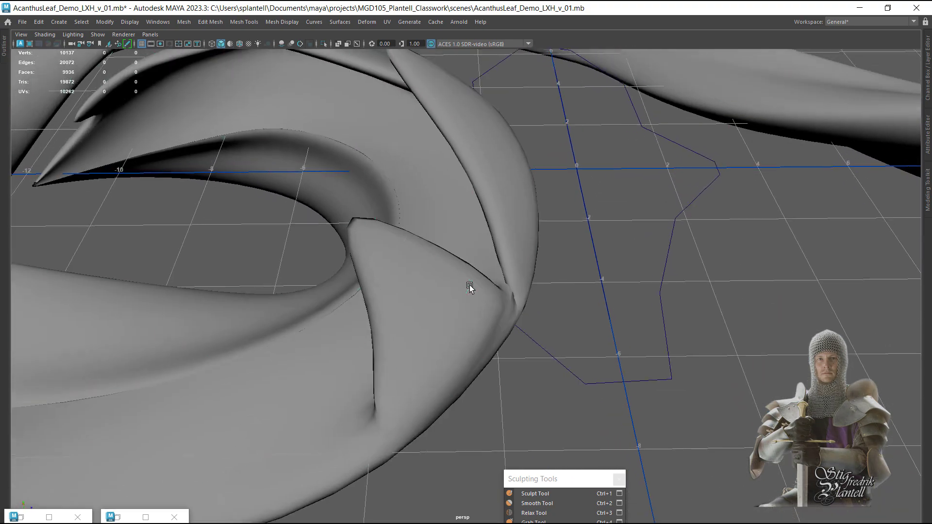
Reposition the vertices at the fourth flap's free base corner on the unsmoothed cage to narrow its lower side face
click(464, 282)
alt+drag(447, 274, 443, 288)
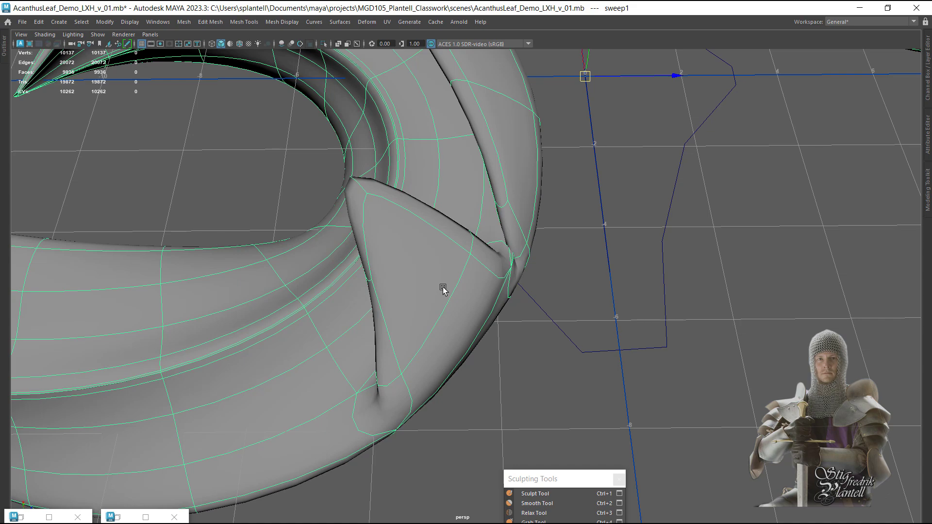
key(1)
alt+drag(443, 287, 403, 385)
right_click(418, 405)
click(381, 248)
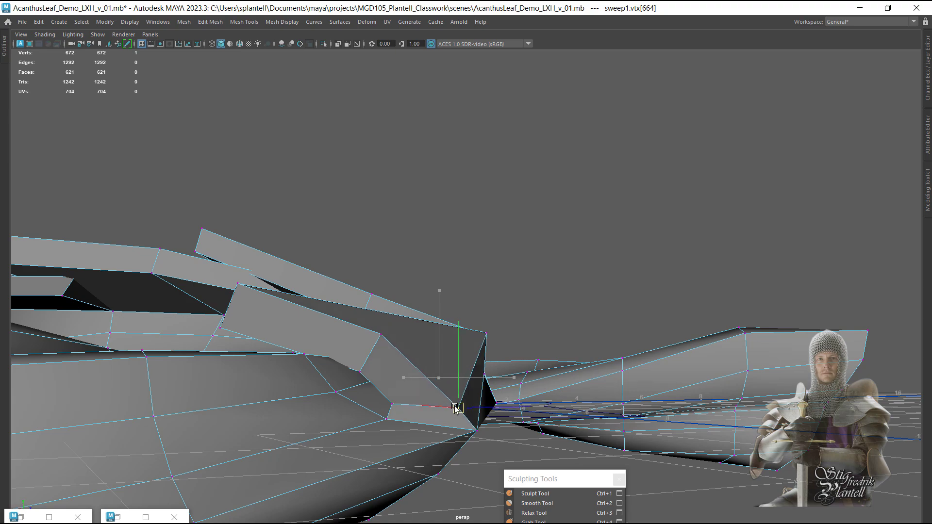
alt+drag(456, 408, 336, 242)
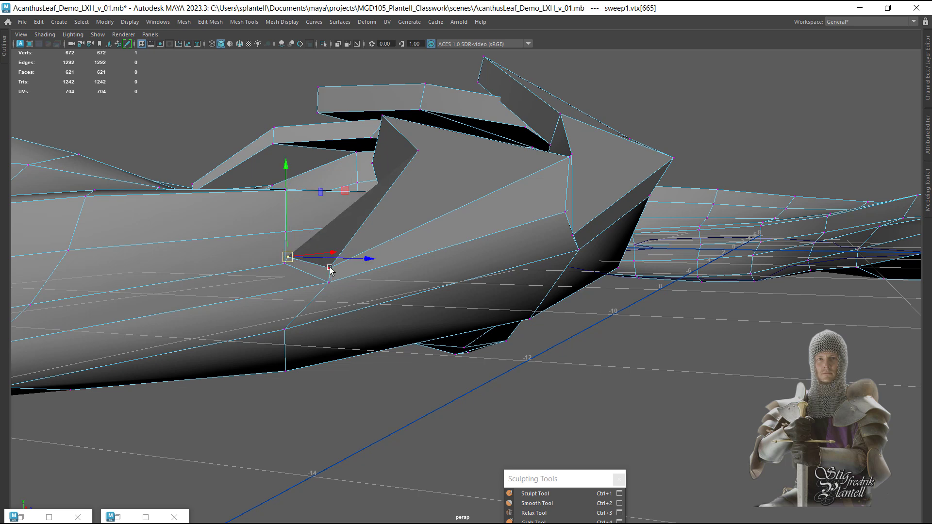
Use Target Weld to merge the upper edge of the thin face under the fourth flap's base into its lower edge
alt+drag(439, 311, 583, 311)
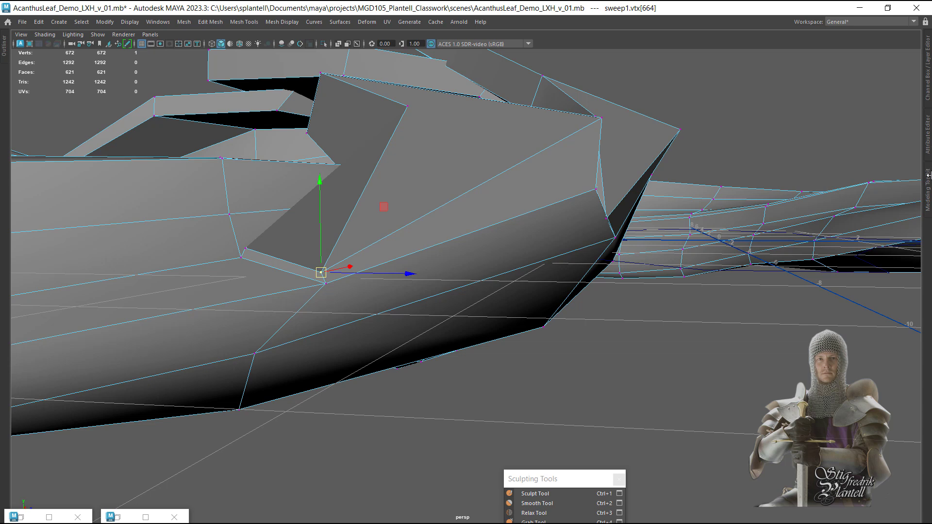
click(928, 187)
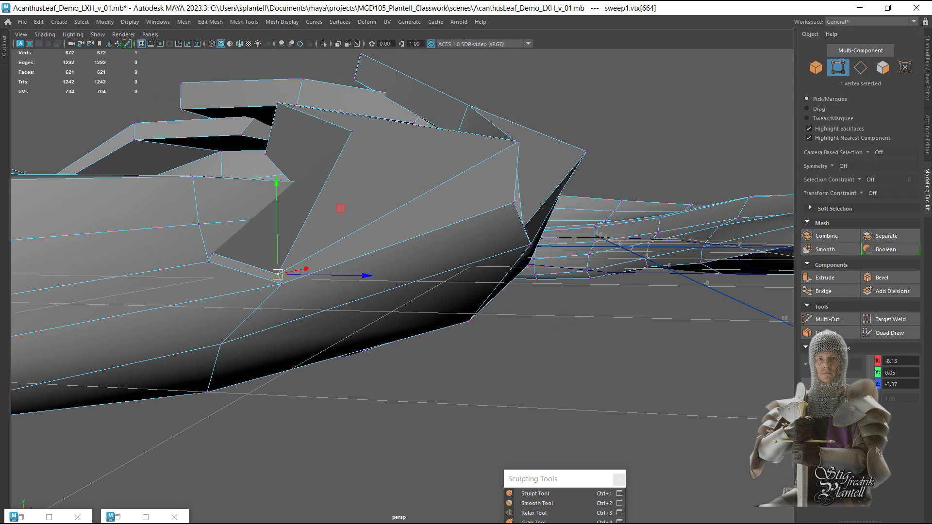
click(896, 324)
alt+drag(262, 354, 369, 359)
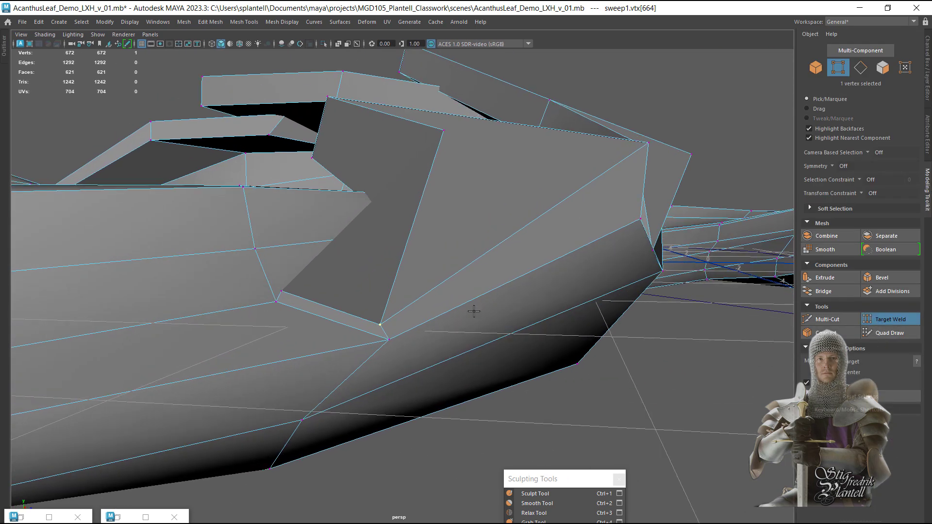
alt+drag(474, 312, 409, 285)
right_drag(407, 248, 401, 231)
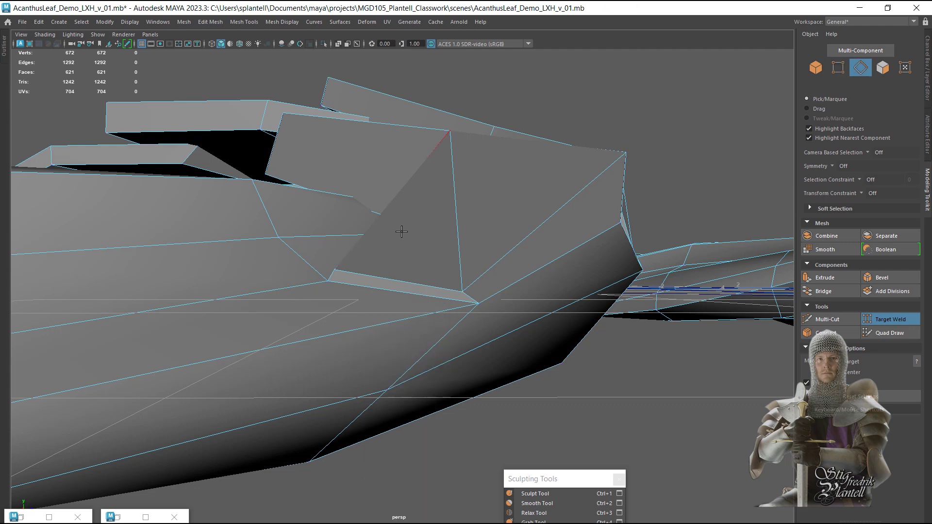
drag(402, 280, 399, 298)
key(3)
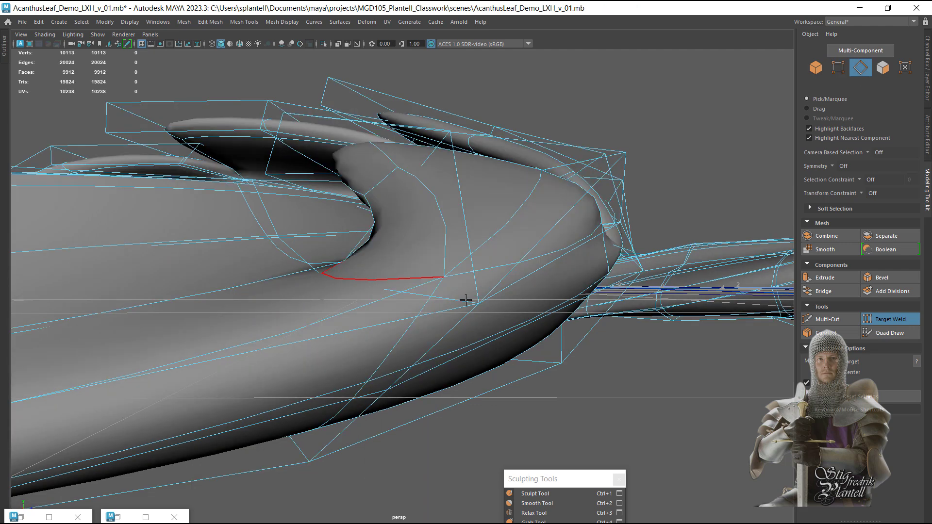
Compare the welded flap base unsmoothed and smoothed, and inspect the fourth flap in object mode
alt+drag(476, 294, 296, 323)
key(1)
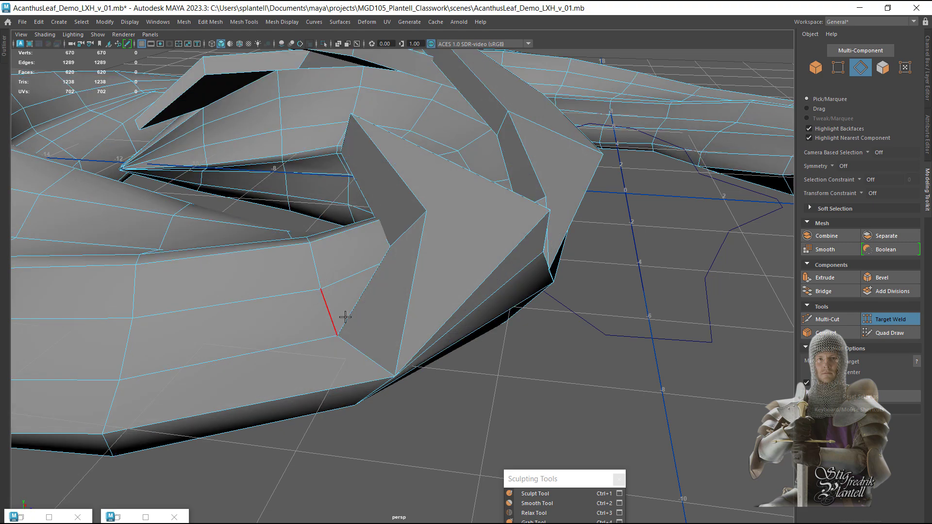
key(3)
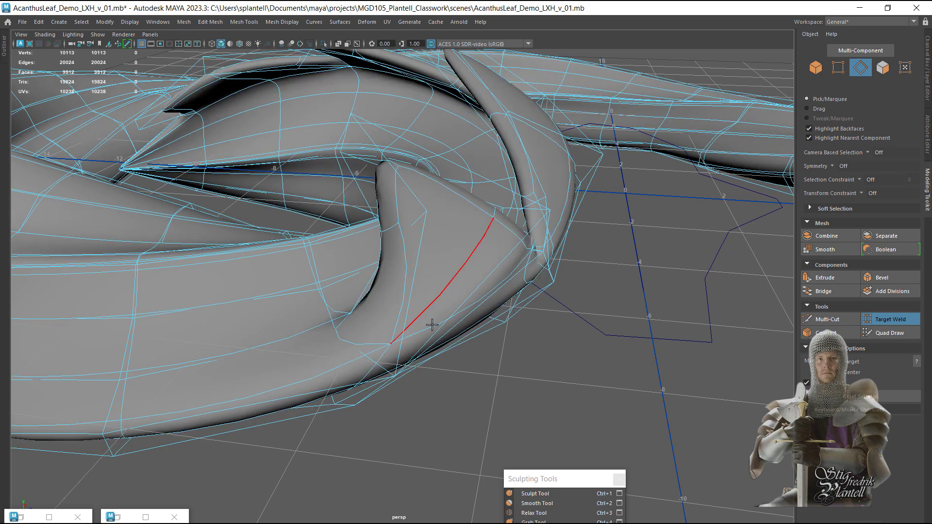
alt+right_drag(560, 363, 399, 364)
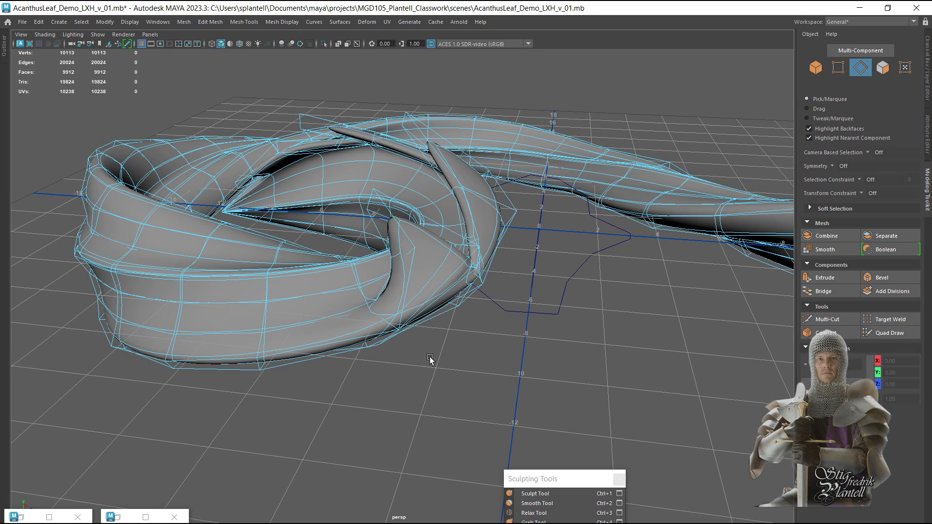
alt+drag(432, 318, 433, 330)
right_drag(431, 248, 489, 235)
click(459, 350)
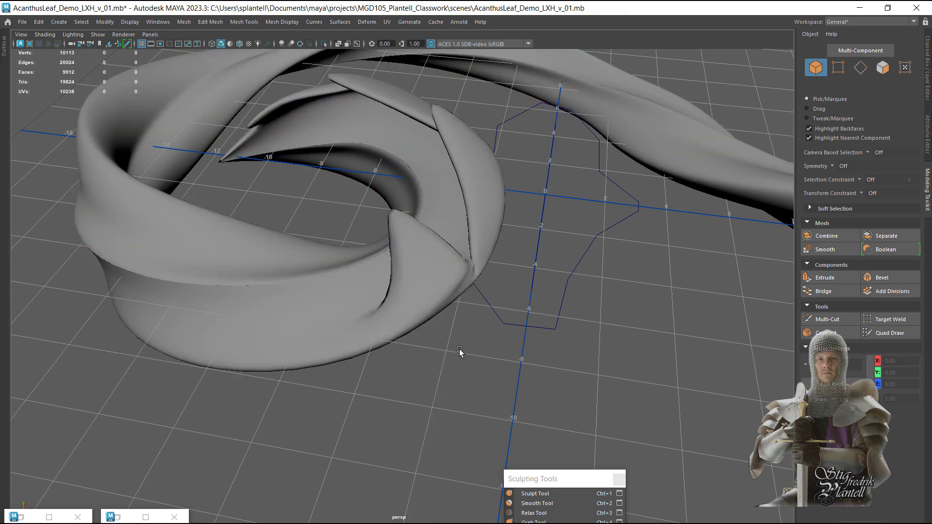
alt+drag(460, 350, 408, 280)
click(406, 318)
alt+drag(315, 335, 447, 320)
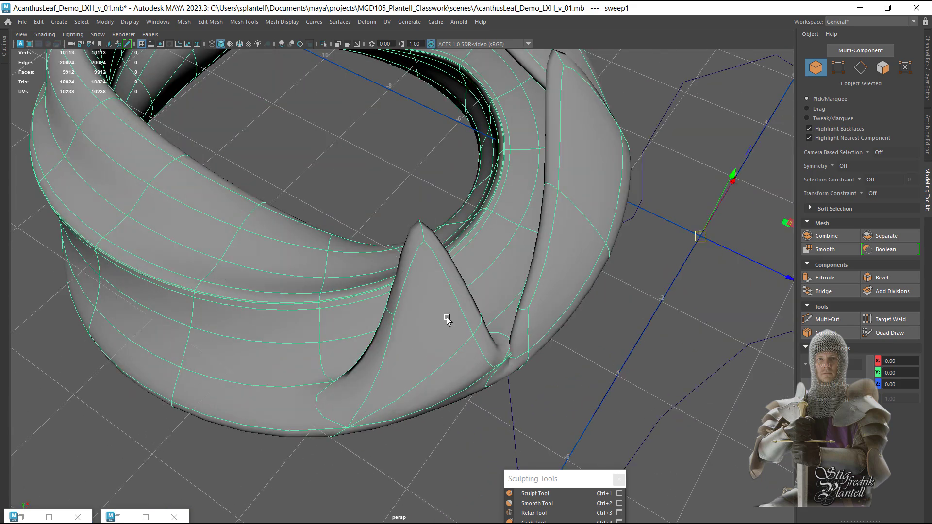
alt+drag(275, 370, 304, 408)
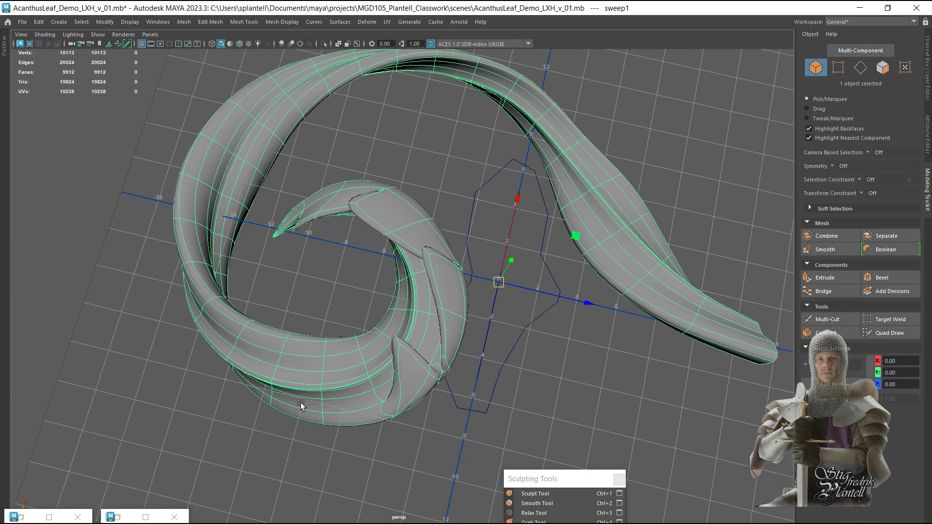
Examine the whole curled leaf and its stem in object mode from above and at an angle
right_click(361, 366)
right_drag(398, 243, 399, 232)
click(402, 145)
alt+drag(533, 335, 462, 368)
alt+right_drag(462, 369, 220, 292)
alt+drag(220, 292, 260, 279)
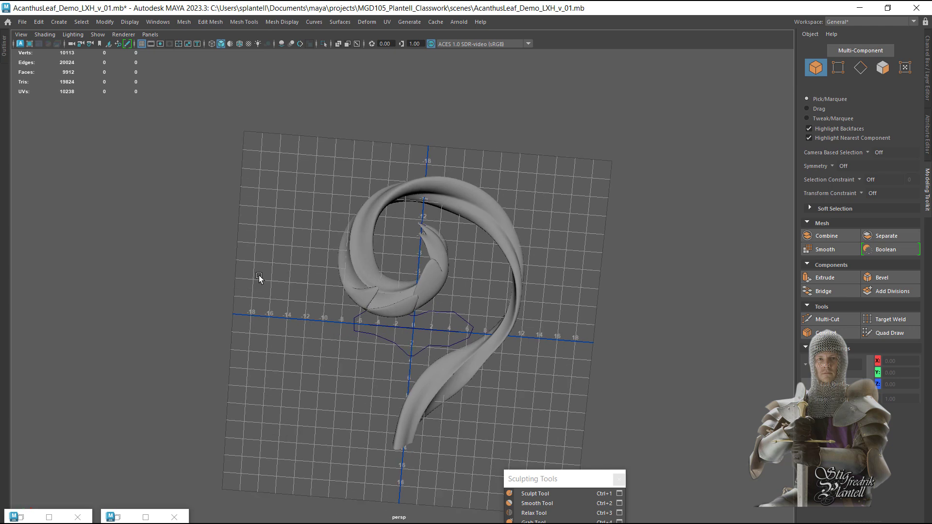
scroll(418, 326, up, 4)
scroll(402, 322, down, 3)
alt+drag(402, 322, 447, 345)
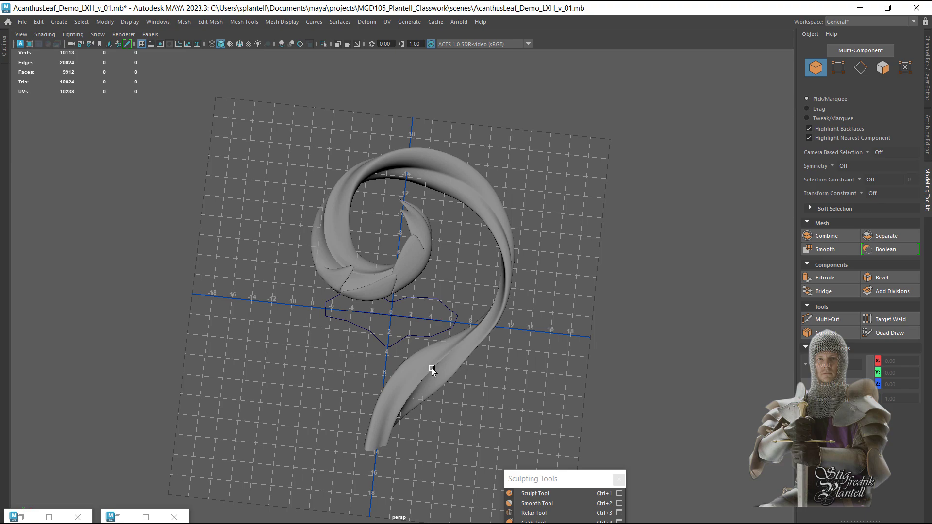
alt+drag(433, 368, 424, 157)
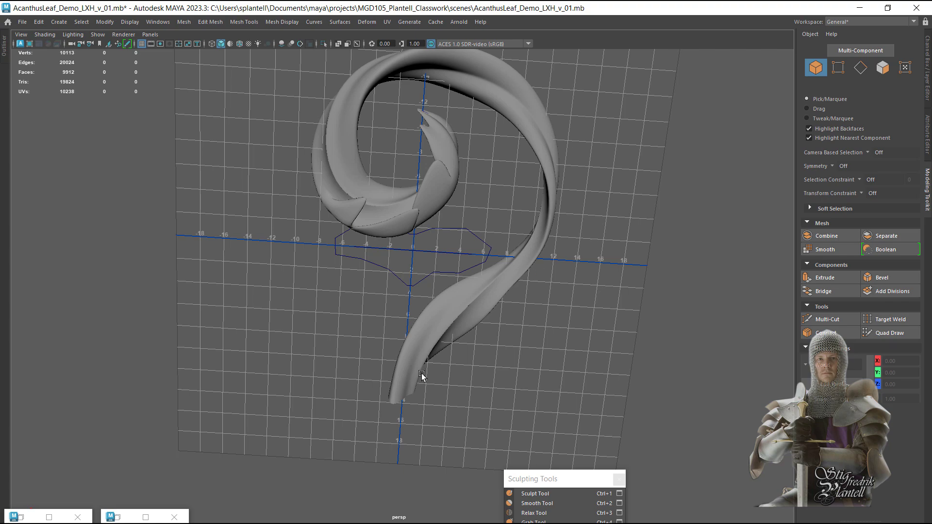
alt+drag(446, 306, 447, 279)
alt+middle_drag(447, 279, 453, 223)
alt+drag(453, 222, 400, 198)
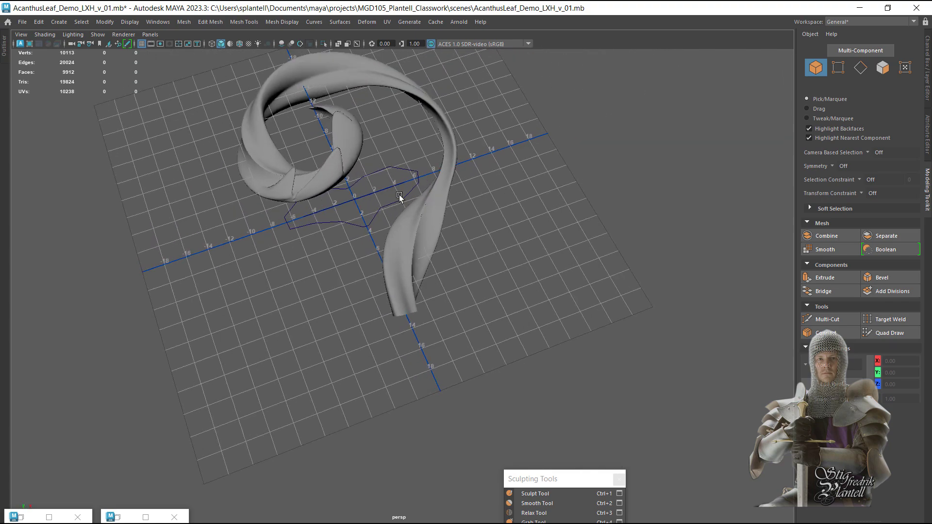
Switch the leaf to face selection and delete the interior face crossing the open end of the stem
alt+right_drag(399, 199, 446, 267)
alt+drag(446, 266, 405, 296)
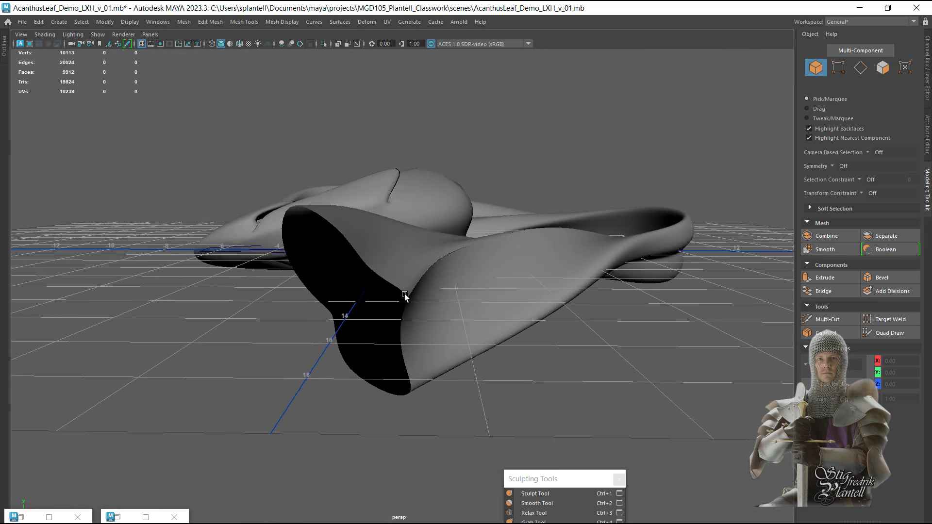
click(382, 261)
alt+drag(387, 263, 308, 208)
right_drag(307, 208, 307, 232)
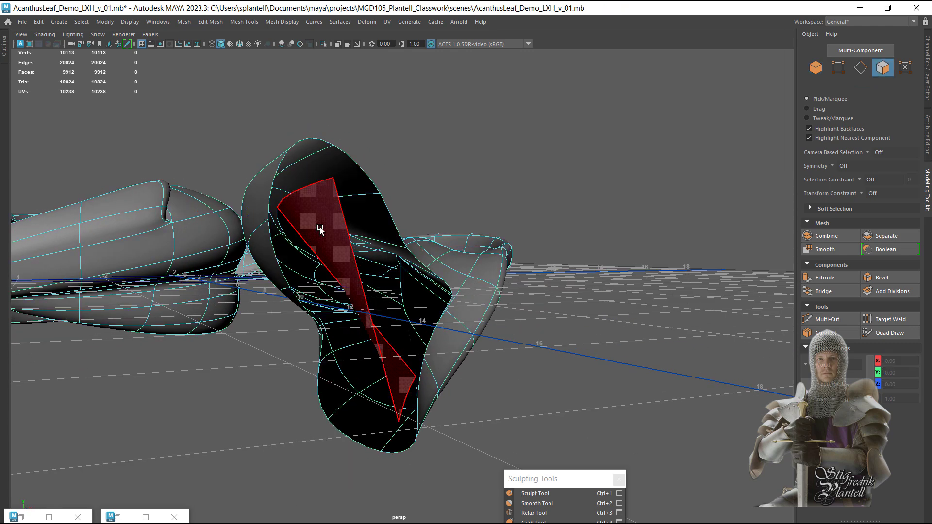
click(320, 229)
alt+drag(321, 229, 368, 262)
key(Delete)
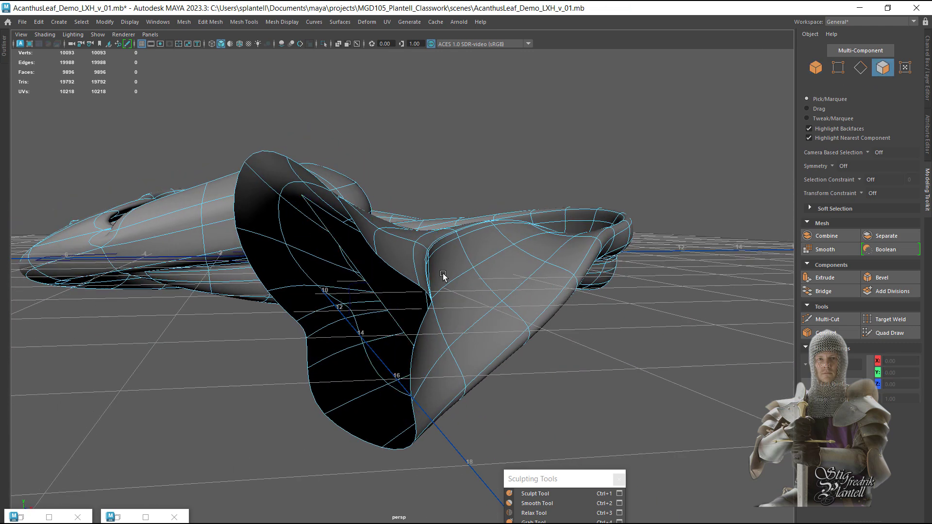
Delete two more stray interior faces deeper inside the open end of the stem
alt+drag(442, 272, 397, 339)
click(385, 291)
key(Delete)
scroll(394, 340, up, 5)
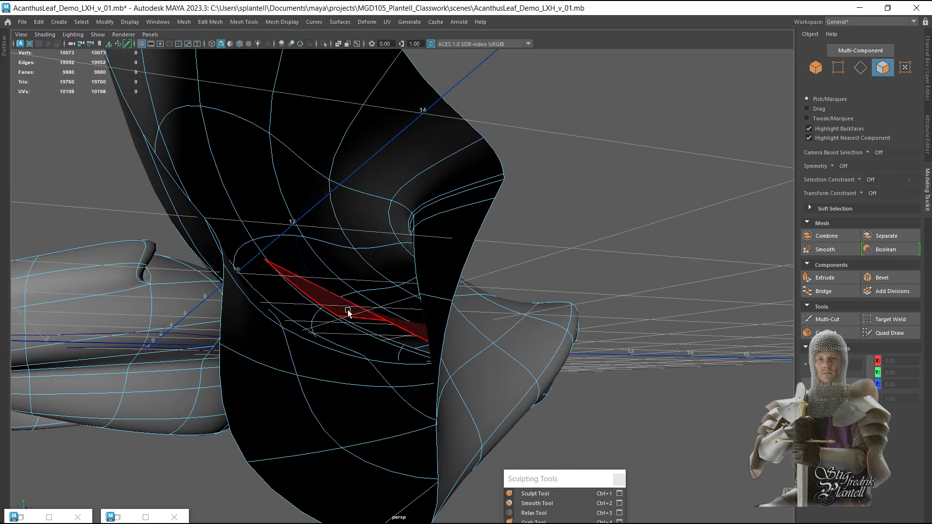
click(348, 313)
alt+drag(348, 314, 295, 273)
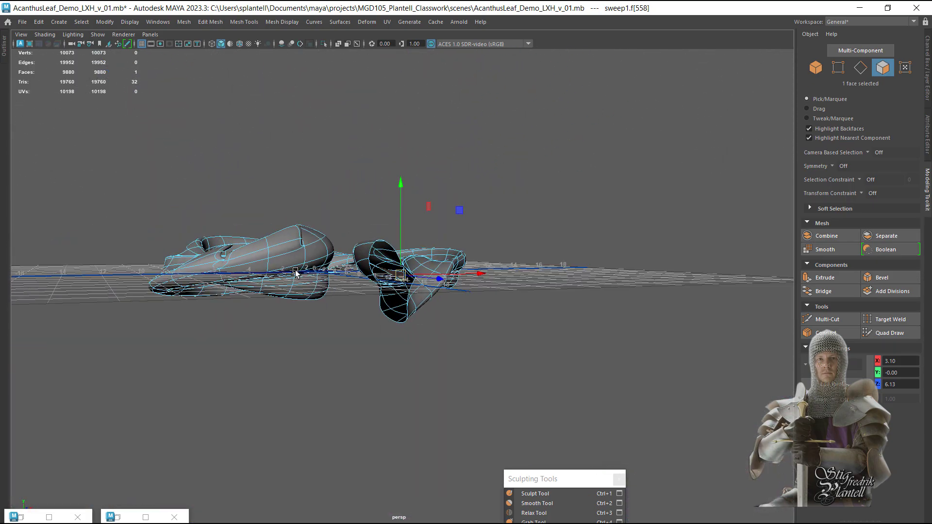
click(321, 270)
alt+drag(338, 235, 352, 333)
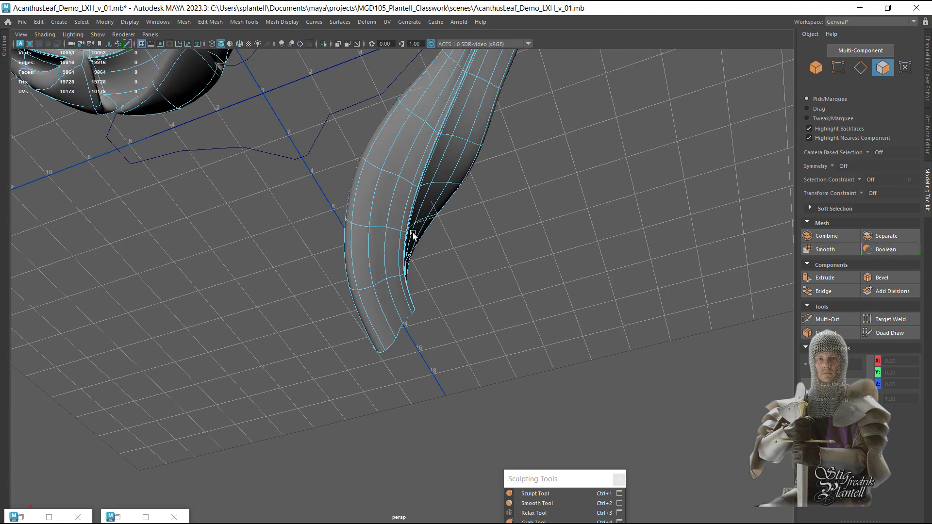
Show the mesh in vertex-face display and examine the stem through the gaps for leftover interior faces
alt+right_drag(411, 231, 261, 378)
alt+drag(208, 243, 217, 335)
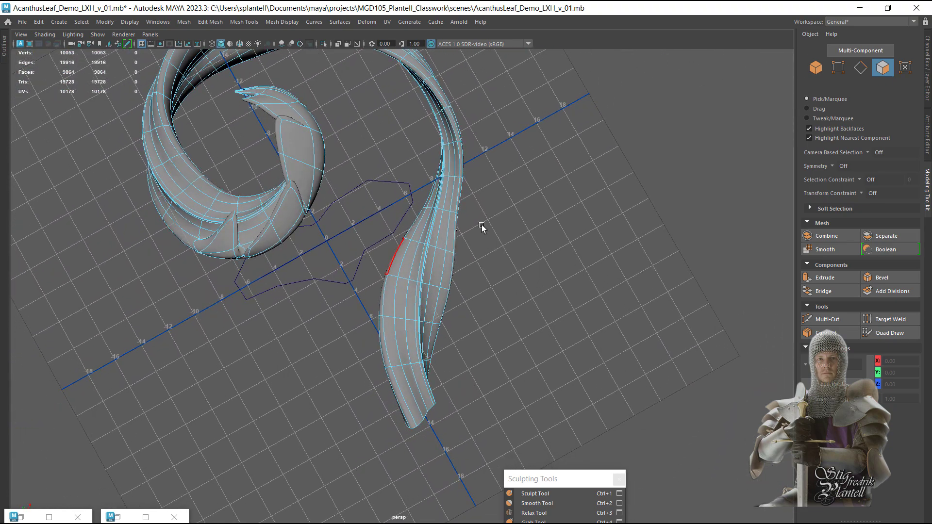
right_click(452, 180)
right_drag(453, 180, 407, 197)
alt+middle_drag(340, 301, 333, 285)
alt+right_drag(233, 287, 318, 271)
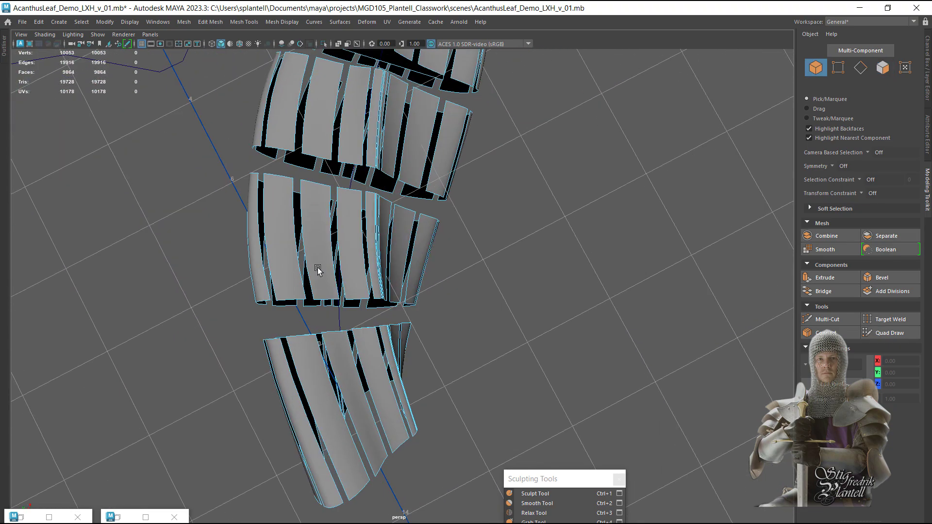
alt+drag(318, 270, 316, 216)
alt+middle_drag(316, 216, 349, 391)
alt+drag(349, 391, 468, 322)
alt+right_drag(468, 322, 459, 252)
alt+drag(460, 253, 433, 249)
alt+drag(497, 152, 358, 232)
alt+middle_drag(387, 335, 403, 276)
alt+right_drag(403, 276, 350, 289)
alt+middle_drag(350, 290, 466, 281)
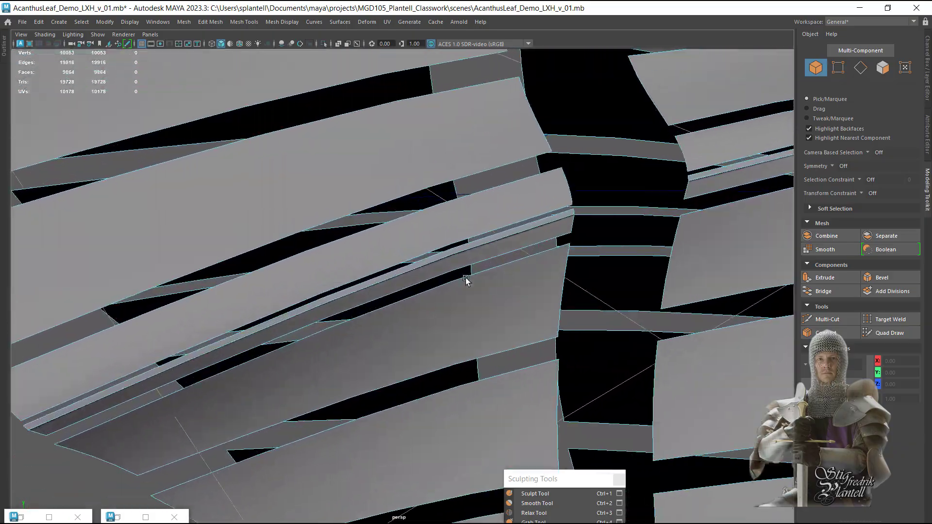
alt+drag(466, 281, 477, 243)
alt+right_drag(476, 243, 403, 277)
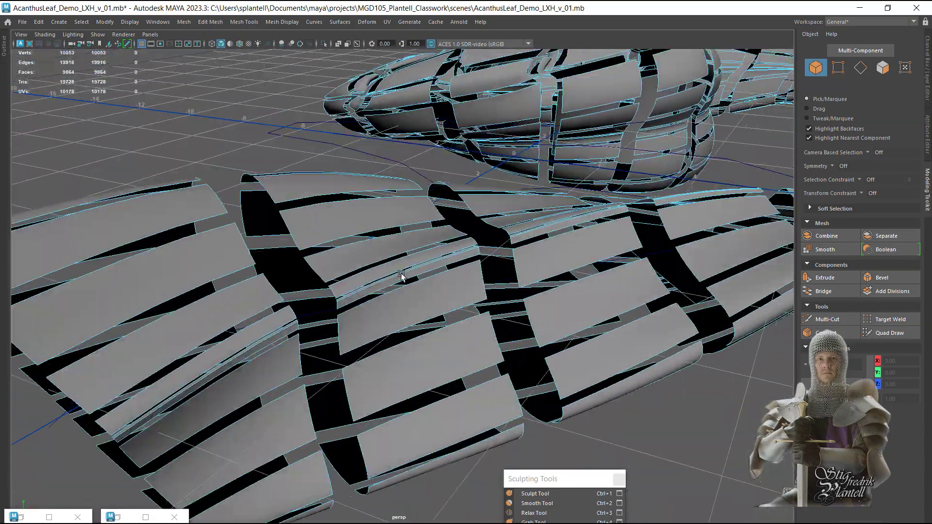
alt+drag(404, 277, 351, 327)
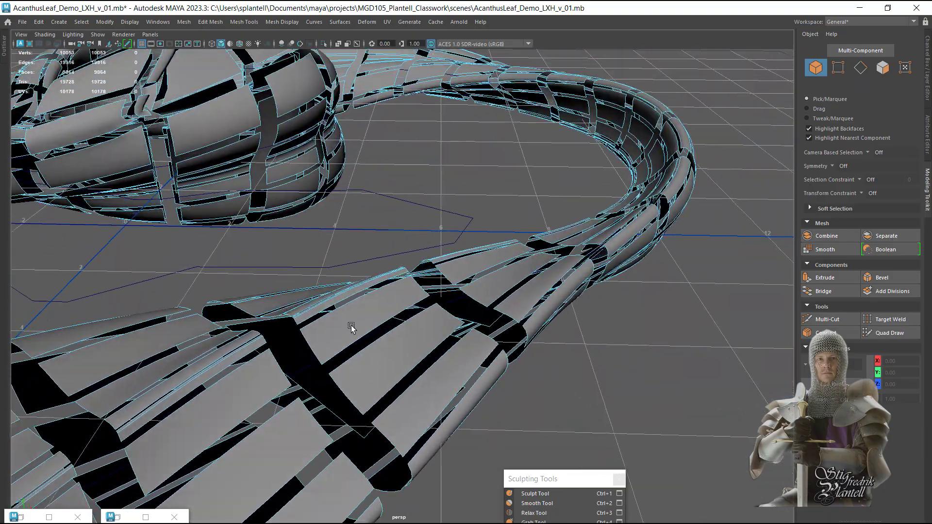
alt+right_drag(351, 326, 520, 298)
alt+drag(520, 298, 415, 301)
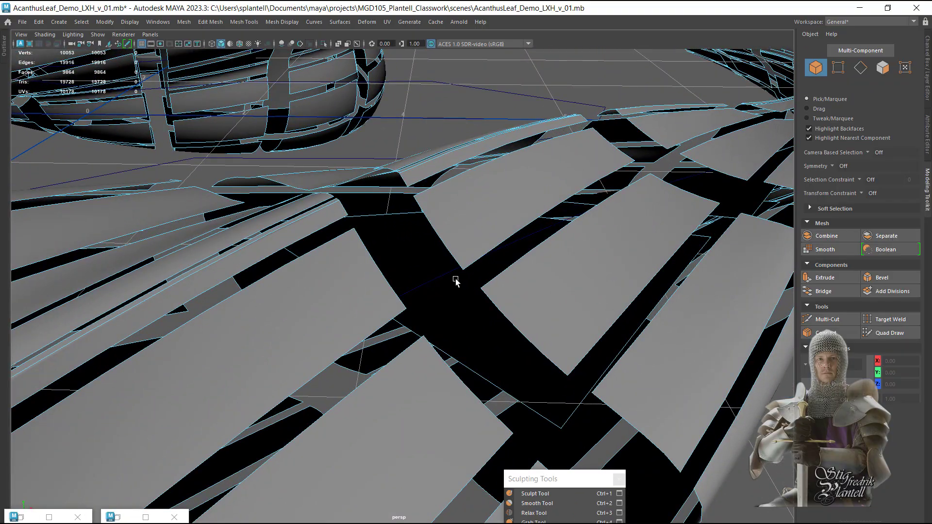
Return to face selection and delete the remaining interior face f[63] inside the stem
key(ctrl+z)
alt+right_drag(390, 306, 767, 327)
alt+right_drag(350, 296, 679, 321)
mouse_move(314, 273)
alt+right_down()
mouse_move(557, 321)
mouse_move(438, 306)
mouse_move(416, 315)
mouse_move(316, 284)
alt+right_up()
click(492, 305)
alt+drag(316, 283, 354, 269)
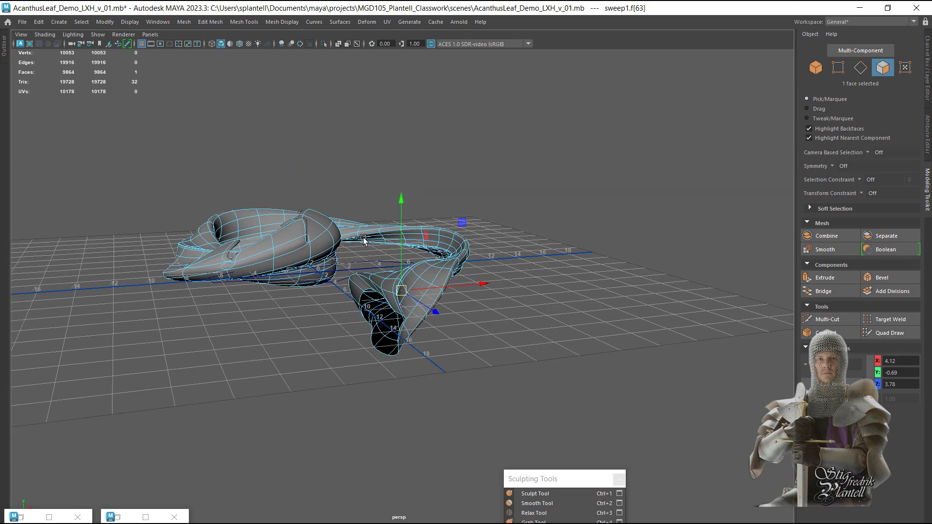
key(Delete)
Return to object mode and examine the cleaned leaf as a whole from above
alt+drag(407, 147, 384, 259)
right_drag(463, 155, 505, 134)
click(578, 271)
alt+drag(578, 271, 472, 278)
alt+right_drag(472, 279, 407, 264)
alt+drag(407, 264, 442, 252)
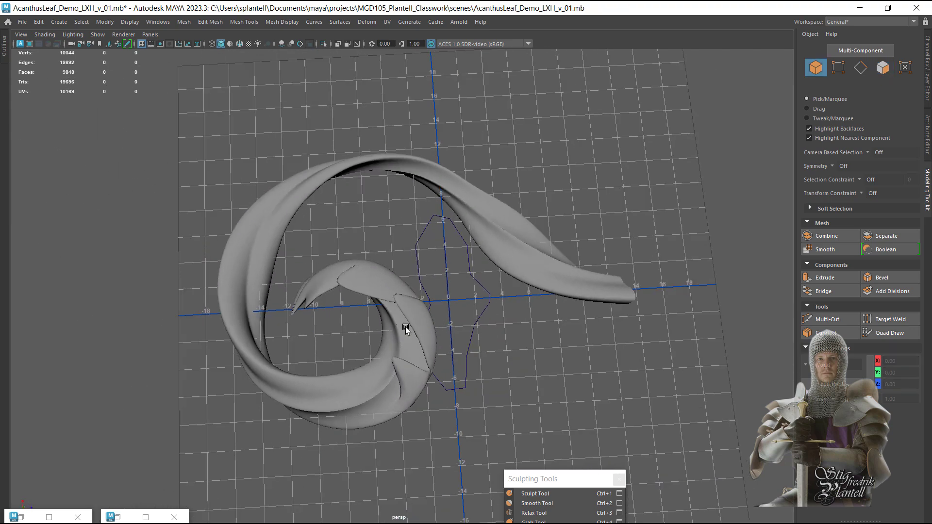
alt+drag(505, 266, 378, 217)
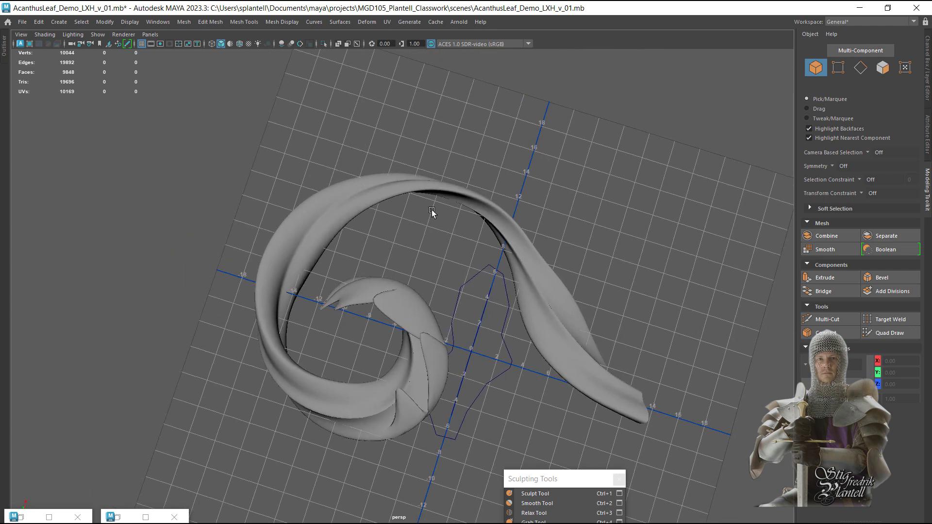
alt+drag(437, 195, 435, 244)
Frame the whole leaf in the top view and open the Bezier Curve Tool with its options
key(space)
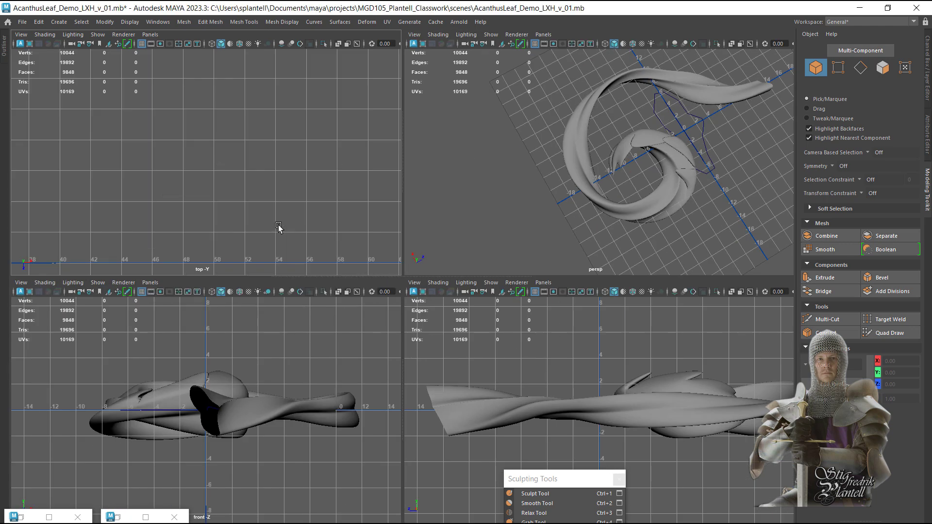
key(space)
key(a)
alt+middle_drag(282, 217, 368, 285)
scroll(505, 290, up, 3)
key(space)
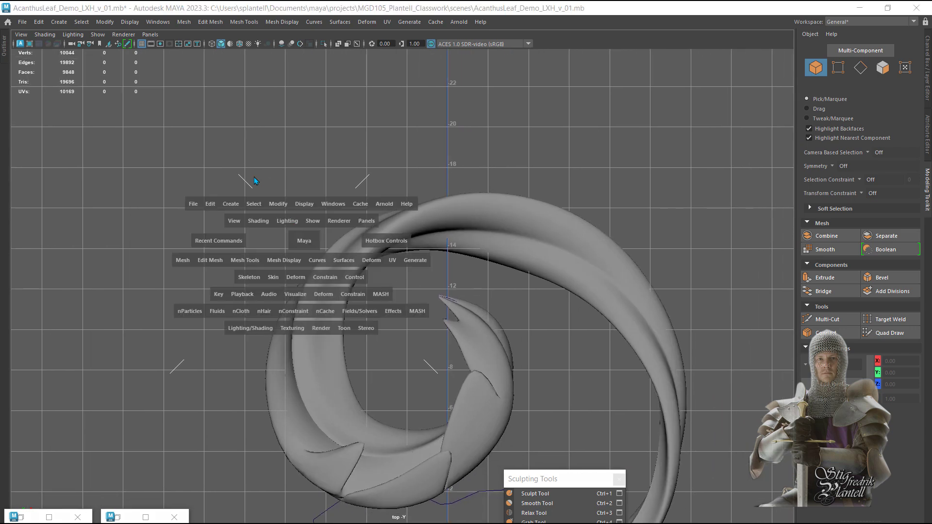
click(228, 204)
mouse_move(281, 279)
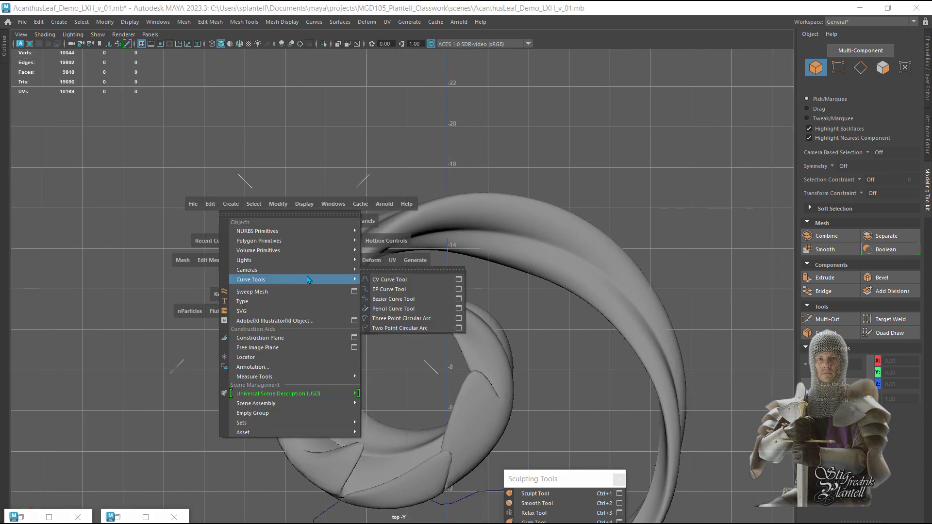
click(459, 299)
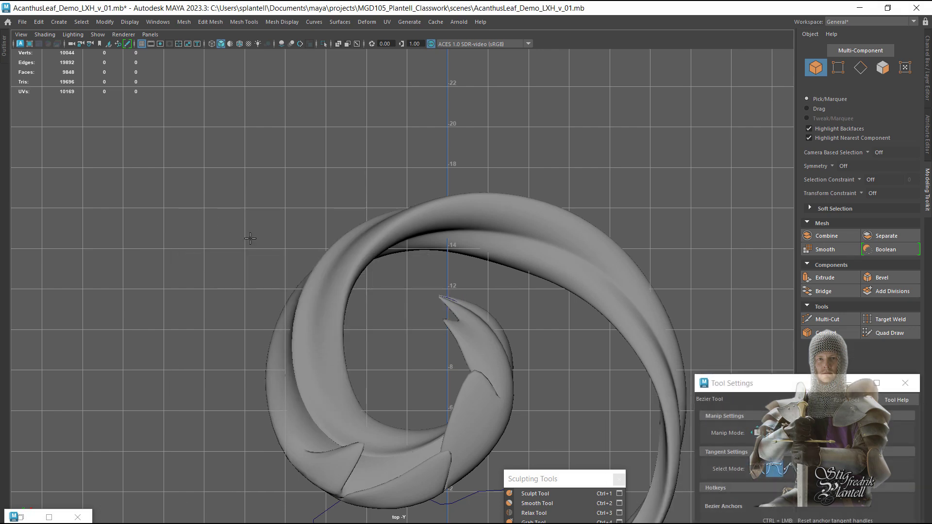
Turn on wireframe over shading in the top view and frame the leaf's curl closely
alt+middle_drag(285, 312, 327, 281)
alt+right_drag(328, 280, 439, 311)
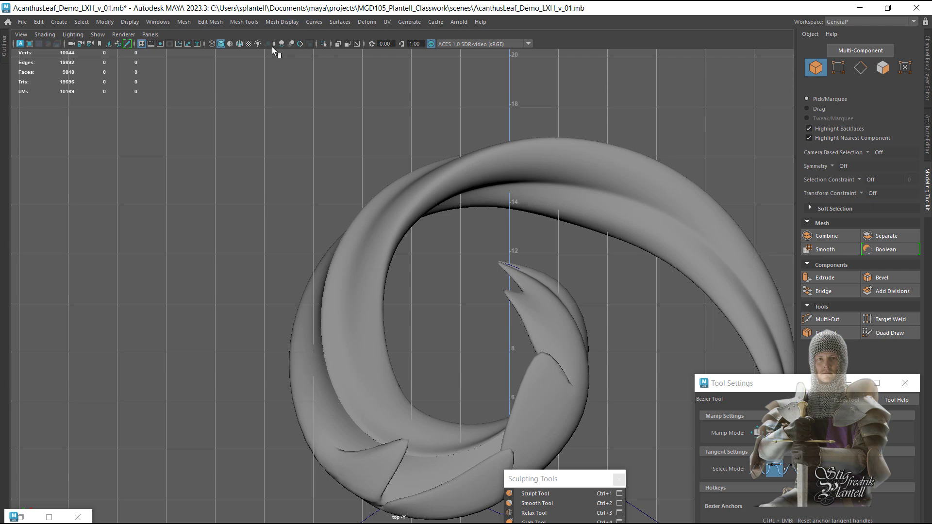
click(239, 44)
key(space)
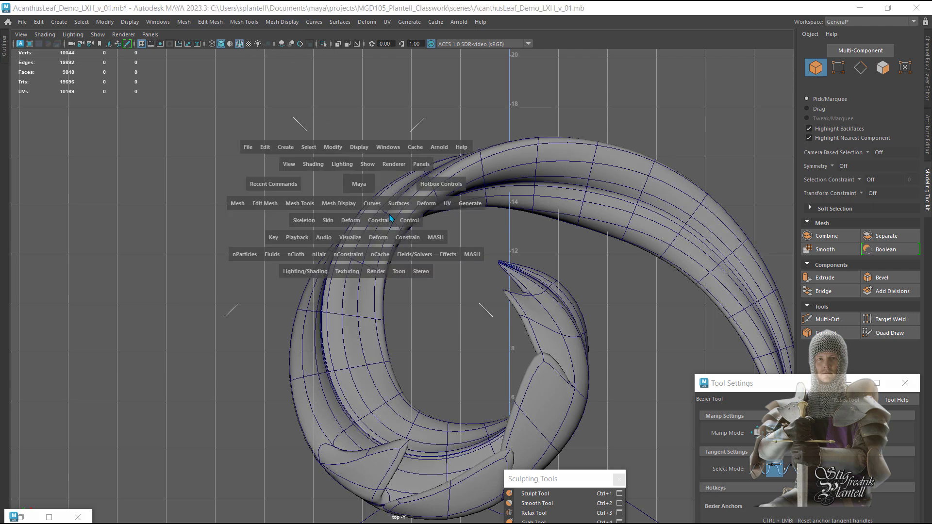
alt+middle_drag(360, 246, 369, 186)
alt+right_drag(369, 185, 414, 188)
alt+middle_drag(414, 187, 417, 159)
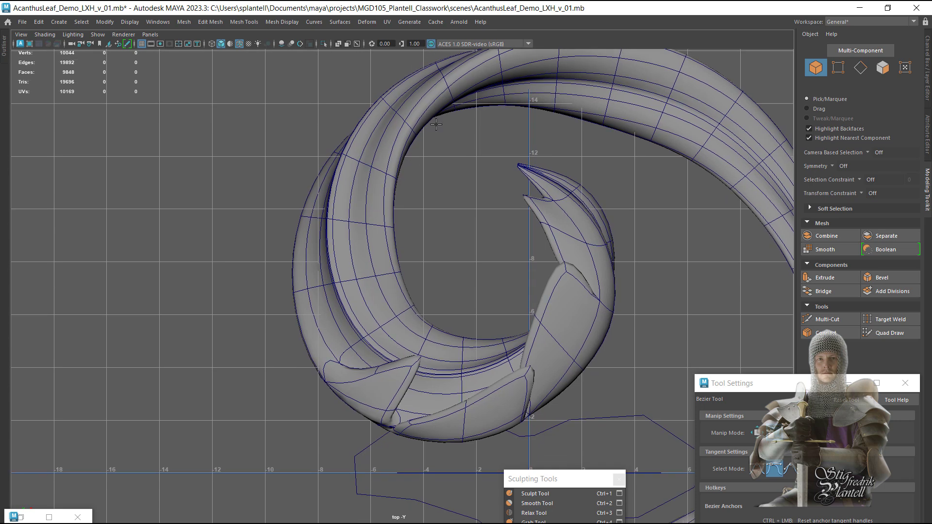
Draw a hooked Bezier curve about 6.5 units tall rising from the curl's outer edge, without the inner spiral
alt+middle_drag(496, 94, 409, 293)
alt+middle_drag(355, 243, 389, 330)
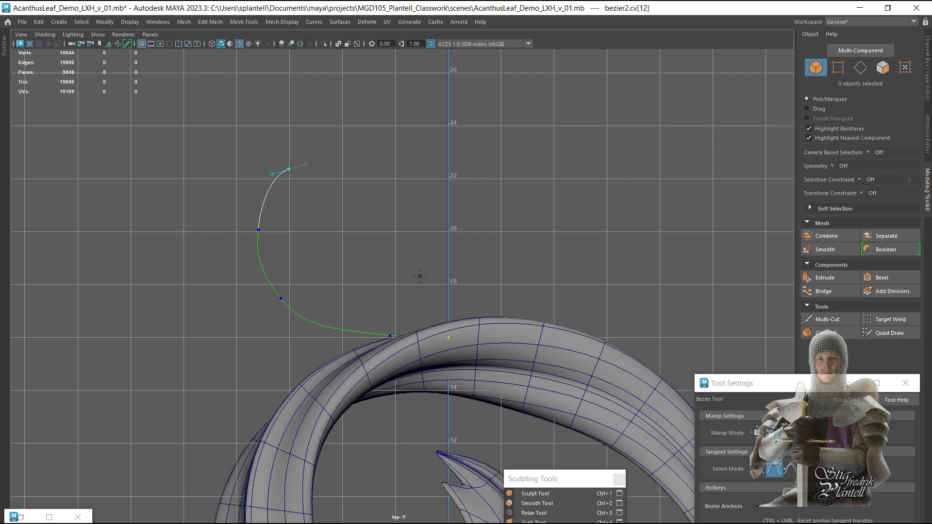
alt+right_drag(420, 276, 209, 287)
alt+middle_drag(427, 333, 388, 92)
alt+right_drag(388, 92, 196, 101)
alt+right_drag(353, 206, 117, 167)
alt+middle_drag(312, 243, 315, 361)
alt+right_drag(314, 361, 747, 350)
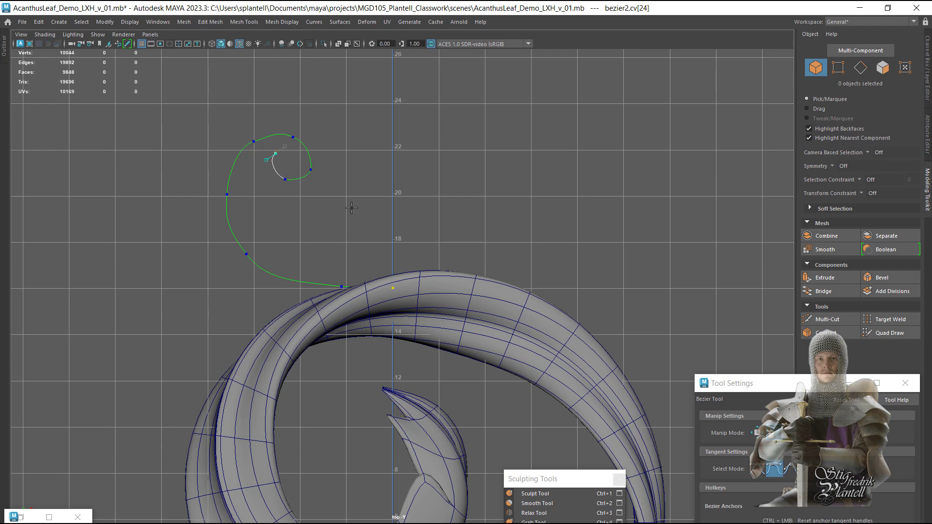
alt+right_drag(351, 208, 170, 171)
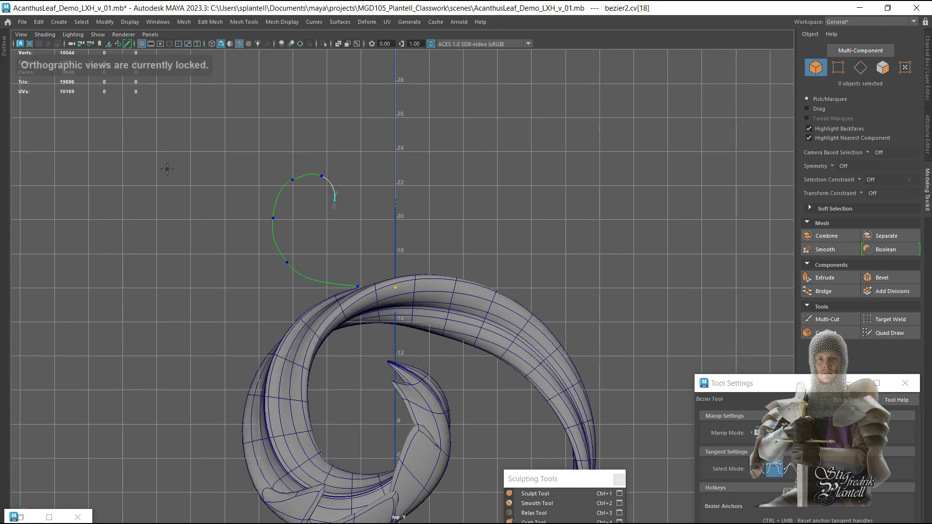
key(w)
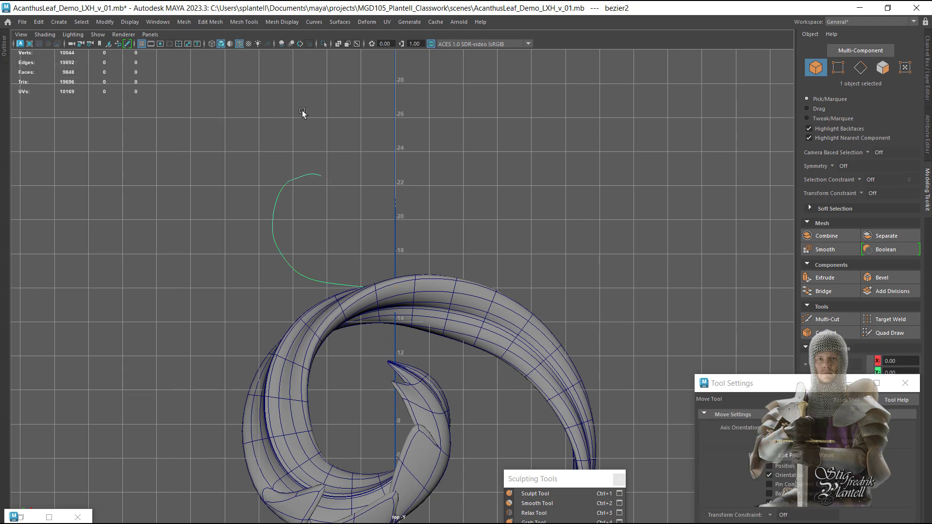
click(304, 112)
Draw two smaller Bezier curves, about 4 and 2.5 units tall, beside the first along the curl's outer edge
alt+right_drag(479, 287, 225, 259)
alt+middle_drag(333, 419, 279, 246)
alt+right_drag(279, 245, 250, 208)
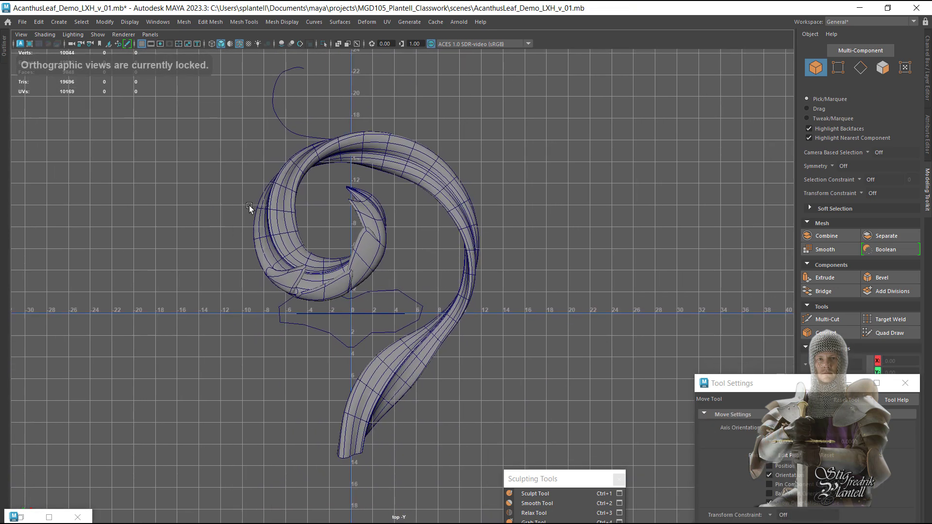
alt+middle_drag(260, 222, 300, 370)
alt+right_drag(300, 370, 531, 337)
key(y)
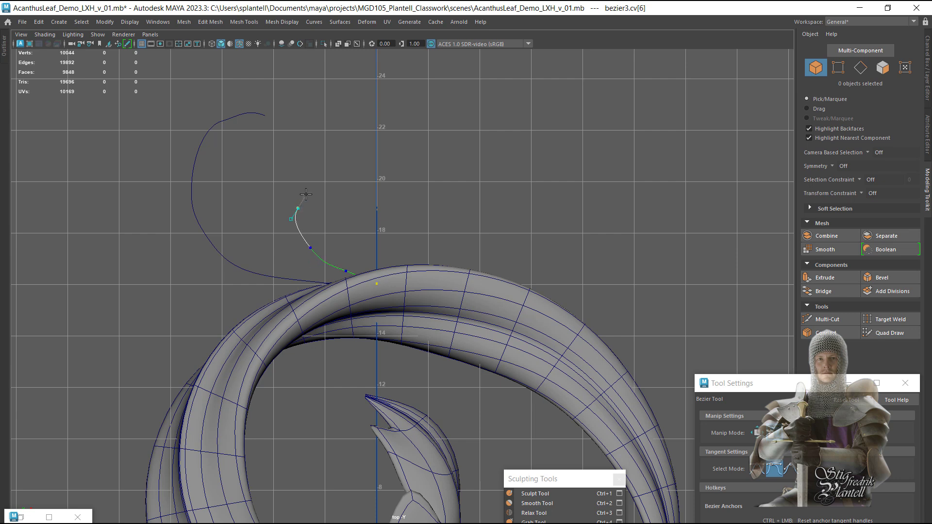
key(Return)
key(w)
alt+right_drag(549, 324, 255, 252)
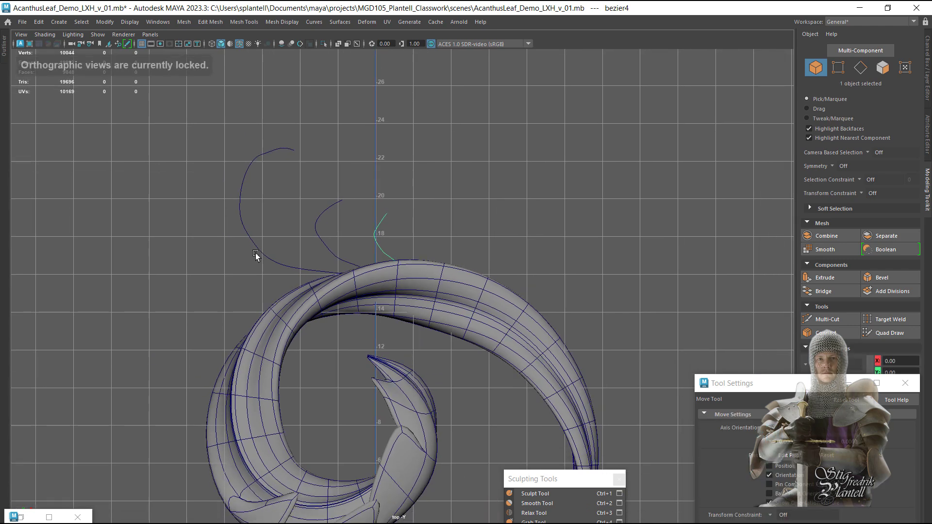
Examine how the three curves sit against the leaf in the top and perspective views
alt+middle_drag(255, 253, 191, 250)
alt+right_drag(191, 250, 100, 306)
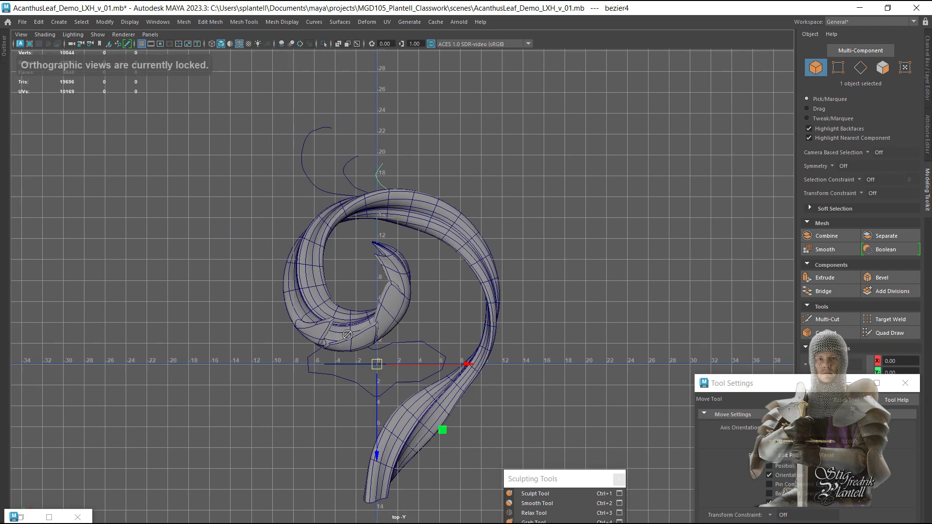
alt+middle_drag(311, 317, 315, 361)
alt+right_drag(315, 360, 578, 340)
alt+middle_drag(285, 206, 311, 289)
alt+right_drag(310, 289, 529, 291)
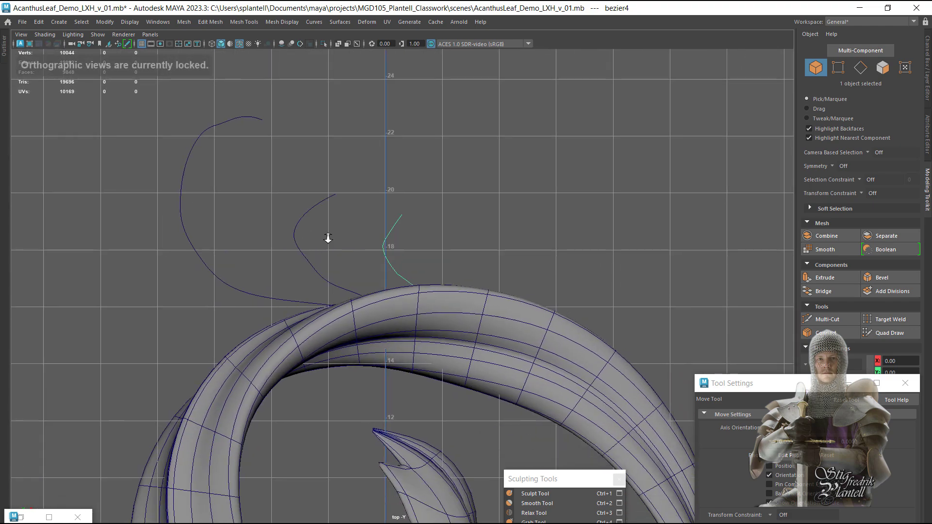
alt+right_drag(327, 238, 568, 305)
key(space)
key(space)
alt+drag(441, 295, 456, 246)
mouse_move(456, 246)
alt+right_down()
mouse_move(460, 272)
mouse_move(450, 264)
alt+right_up()
click(450, 263)
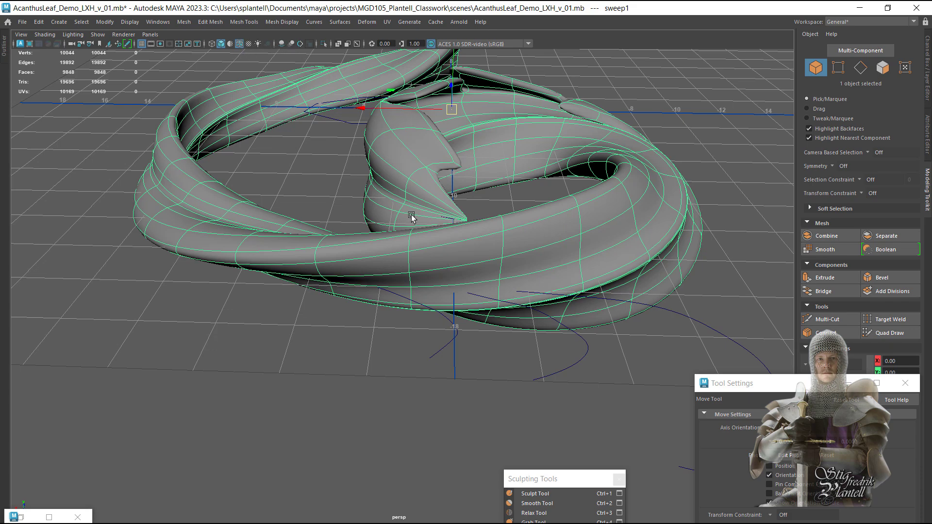
alt+drag(411, 217, 365, 192)
Select the three new Bezier curves together and adjust their height along Y against the leaf's outer edge
click(393, 286)
alt+drag(309, 287, 290, 279)
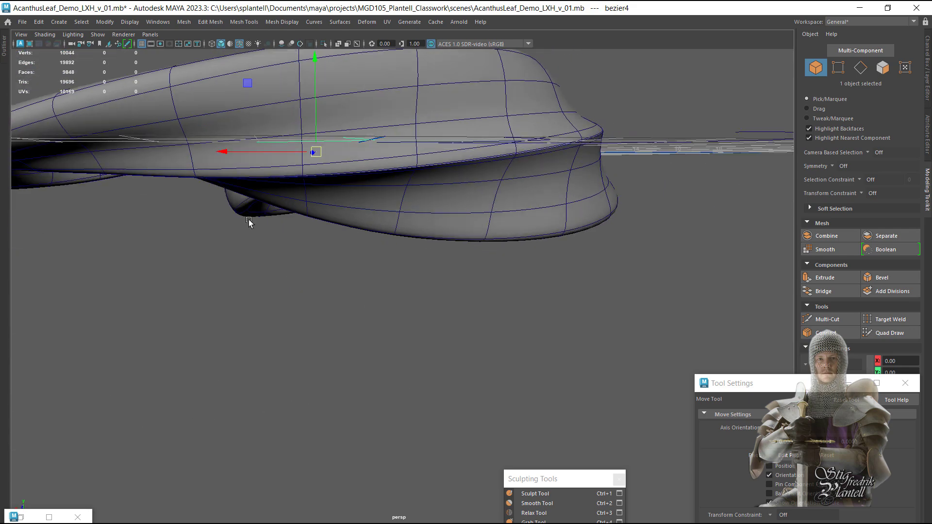
alt+drag(249, 223, 303, 311)
alt+drag(513, 350, 511, 412)
shift+click(597, 389)
shift+click(698, 342)
alt+drag(490, 365, 474, 315)
mouse_move(368, 156)
mouse_down()
mouse_move(365, 139)
mouse_move(361, 152)
mouse_up()
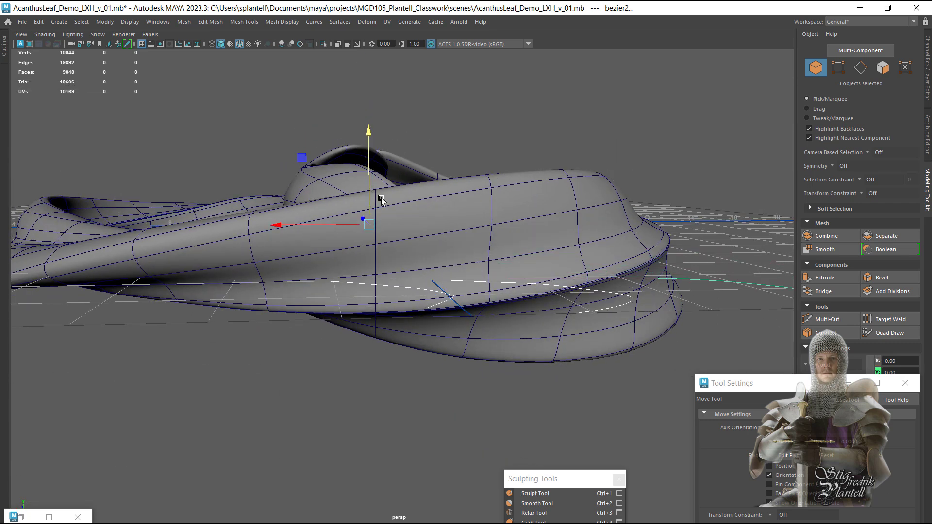
alt+drag(430, 225, 366, 225)
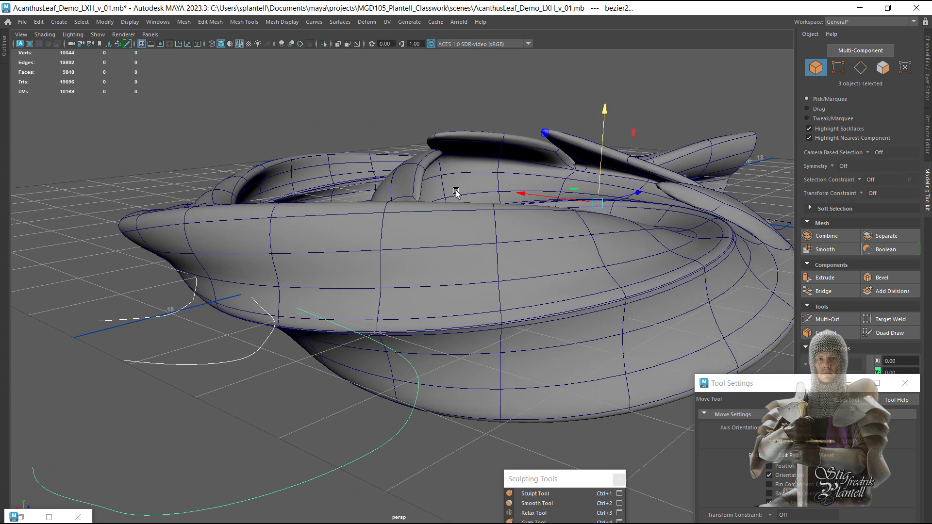
Center the pivots of the three selected Bezier curves and adjust their height against the leaf's outer edge
key(space)
click(437, 152)
click(438, 227)
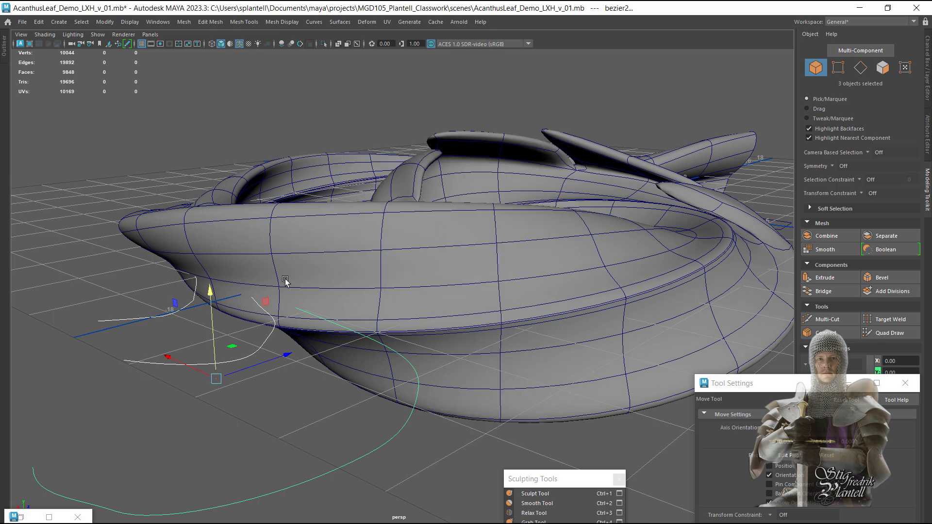
alt+drag(285, 281, 275, 133)
click(312, 96)
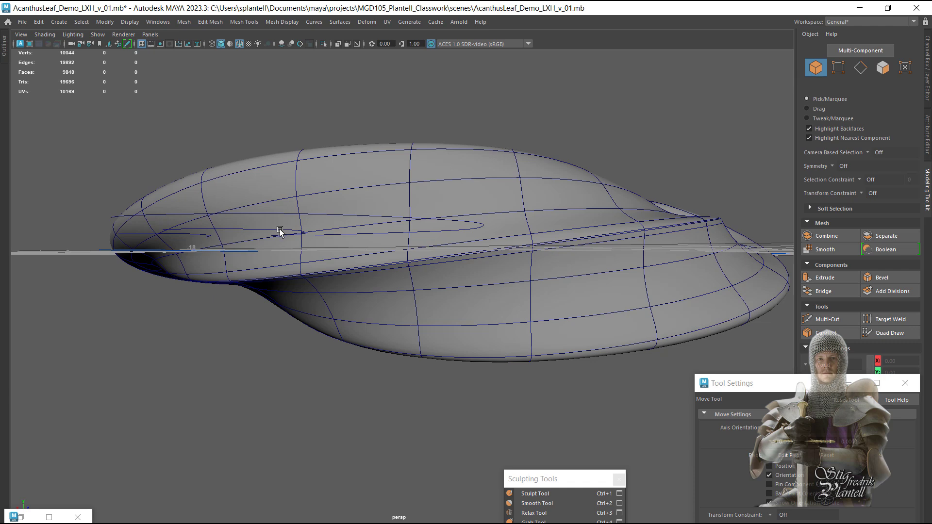
Reposition the small and large Bezier curves so their inner ends meet the leaf's outer side, and clear the selection
click(280, 231)
drag(249, 184, 369, 192)
click(416, 102)
alt+drag(416, 104, 405, 321)
drag(293, 389, 420, 412)
alt+middle_drag(292, 379, 395, 335)
alt+drag(395, 335, 572, 278)
alt+drag(610, 320, 398, 265)
drag(525, 350, 524, 334)
alt+drag(386, 294, 404, 258)
alt+drag(276, 243, 218, 288)
click(270, 181)
alt+drag(297, 259, 326, 319)
click(393, 296)
click(256, 373)
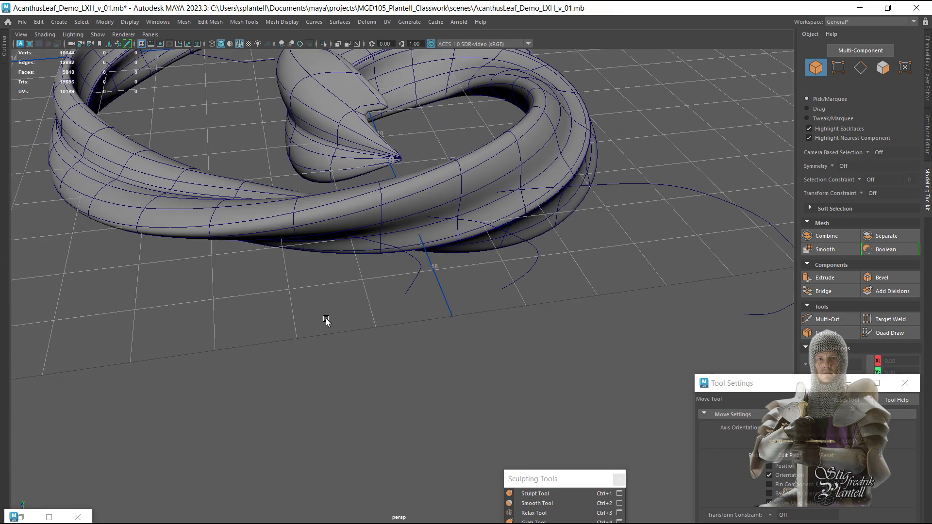
Save the scene under the new file name AcanthusLeaf_DemoLive_LXH_v_02.mb
alt+right_drag(326, 319, 398, 267)
alt+middle_drag(398, 267, 417, 303)
click(22, 22)
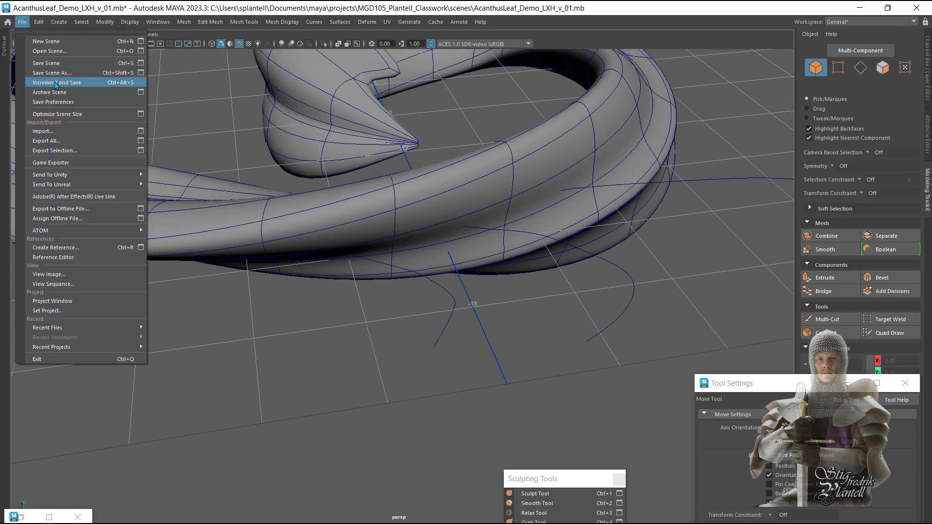
click(46, 83)
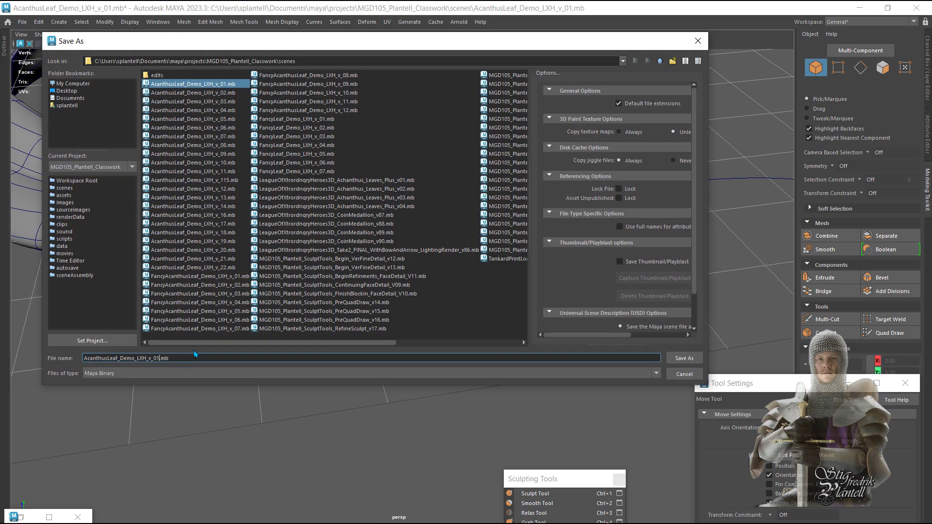
double_click(194, 92)
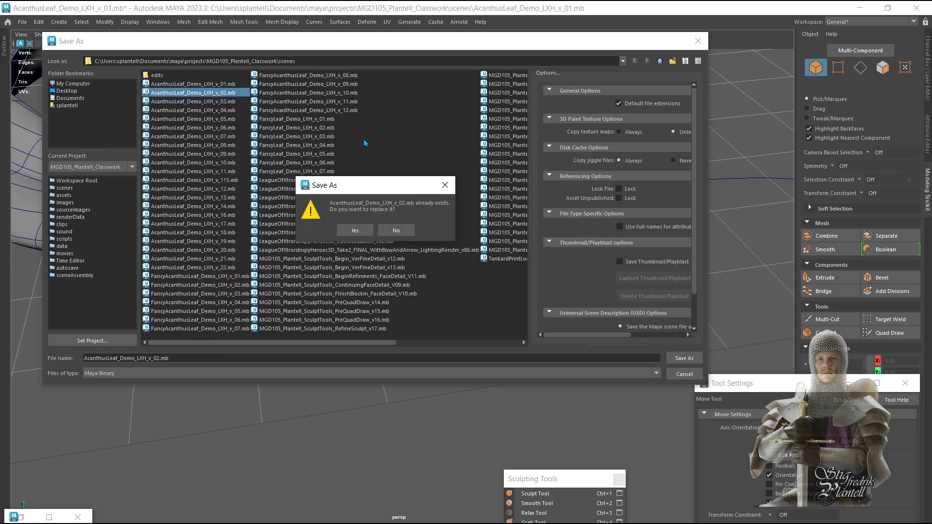
click(399, 234)
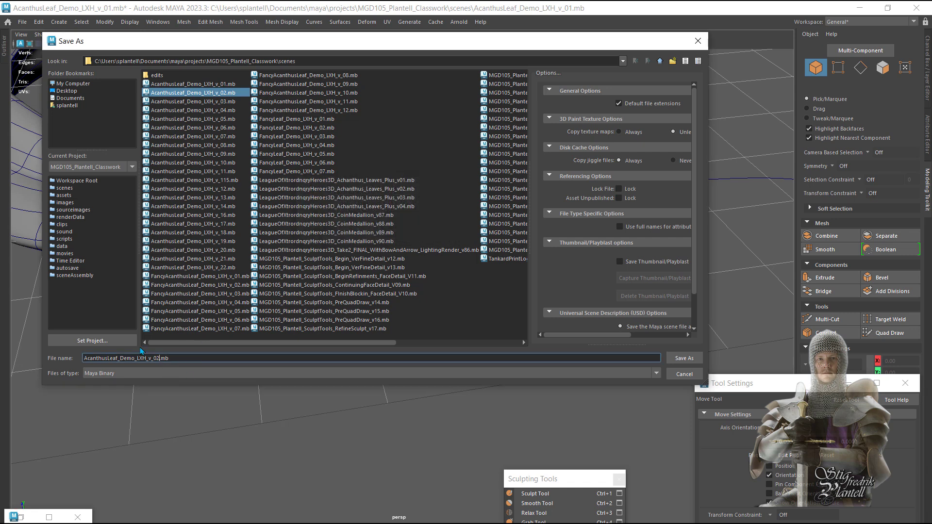
text(l)
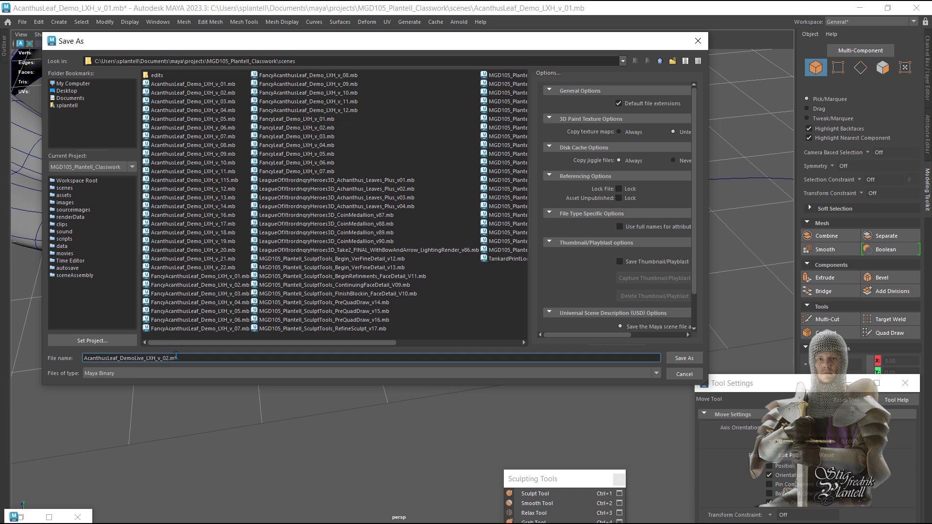
click(682, 358)
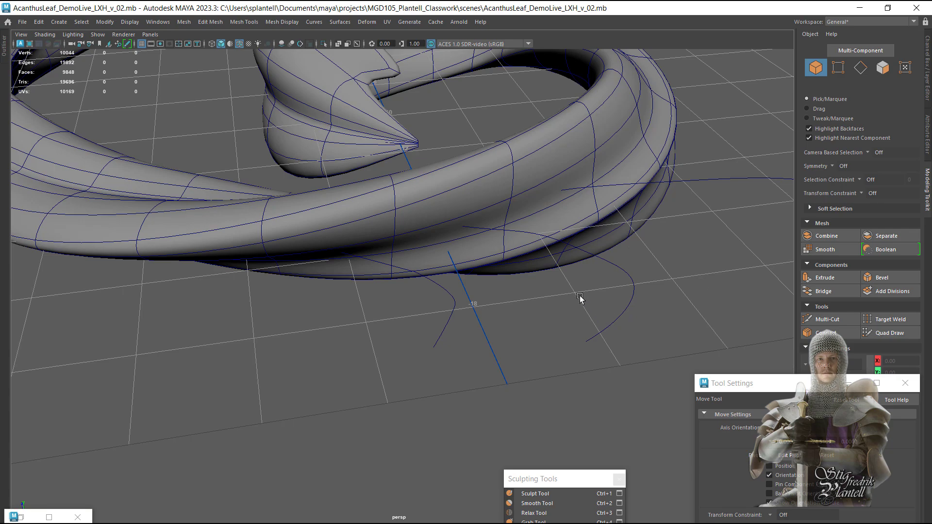
Switch the leaf mesh to face selection and open the Extrude Face options
alt+drag(580, 299, 303, 262)
alt+right_drag(304, 262, 625, 348)
alt+drag(625, 348, 393, 237)
right_drag(402, 223, 398, 241)
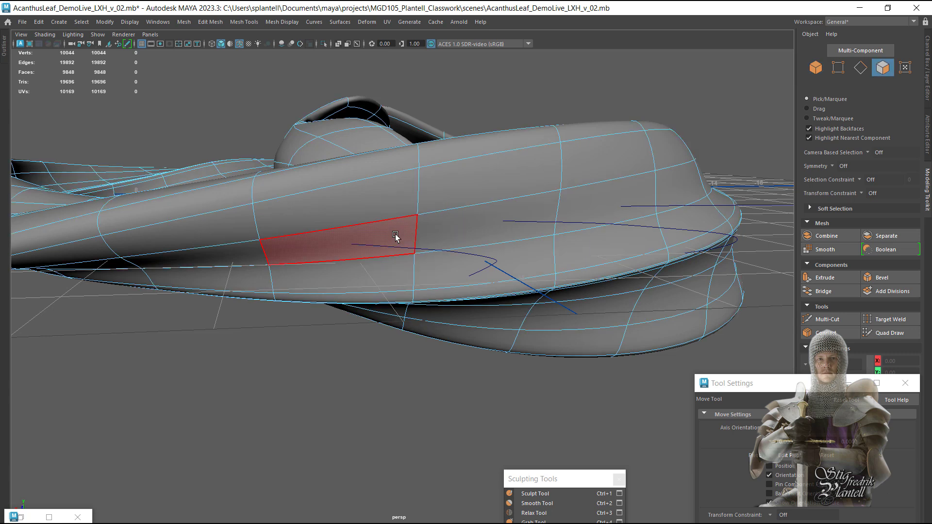
key(space)
click(396, 242)
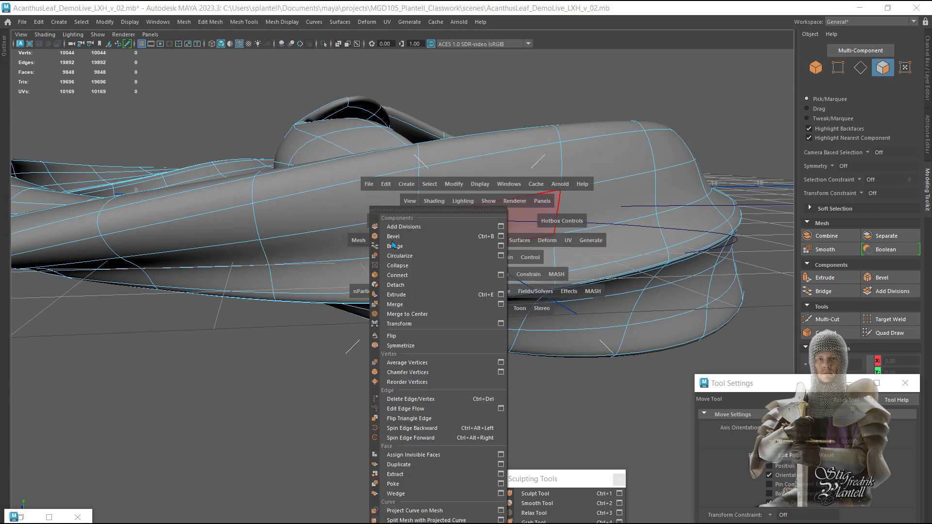
click(226, 332)
click(393, 239)
click(506, 298)
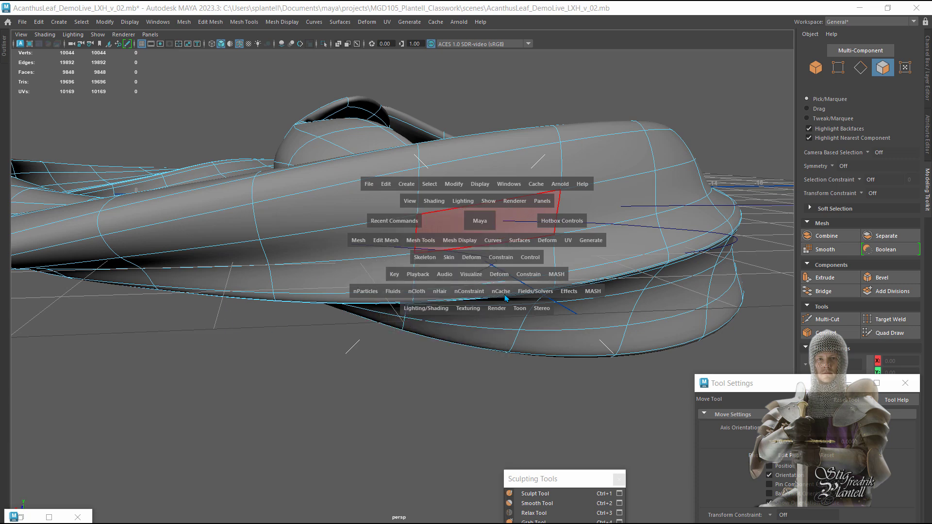
drag(788, 386, 783, 339)
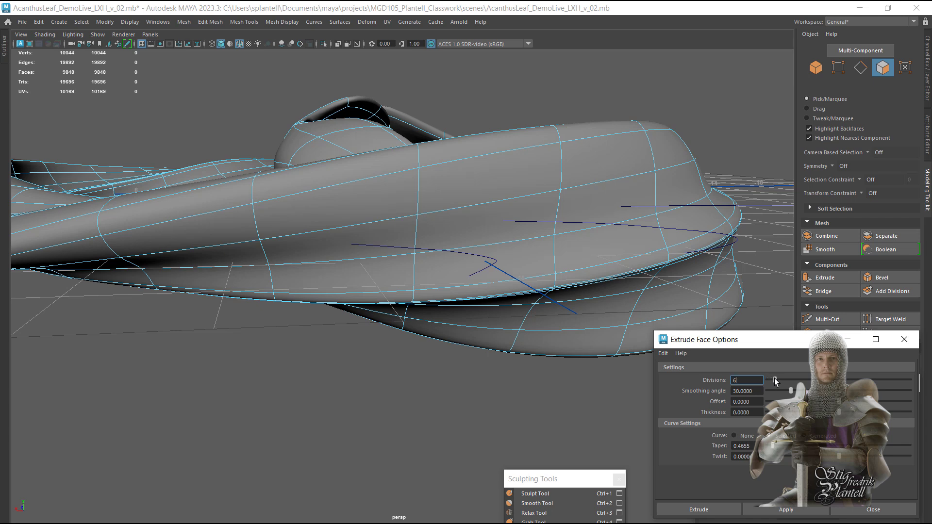
Extrude the leaf face at the smallest Bezier curve along that curve with 5 divisions and a taper of 0.4655
alt+drag(487, 289, 347, 279)
right_drag(369, 254, 367, 275)
click(376, 260)
mouse_move(381, 328)
alt+mouse_down()
mouse_move(363, 368)
mouse_move(407, 386)
mouse_move(422, 376)
mouse_move(427, 369)
mouse_move(396, 388)
mouse_move(406, 387)
mouse_move(369, 335)
alt+mouse_up()
shift+click(396, 388)
click(786, 510)
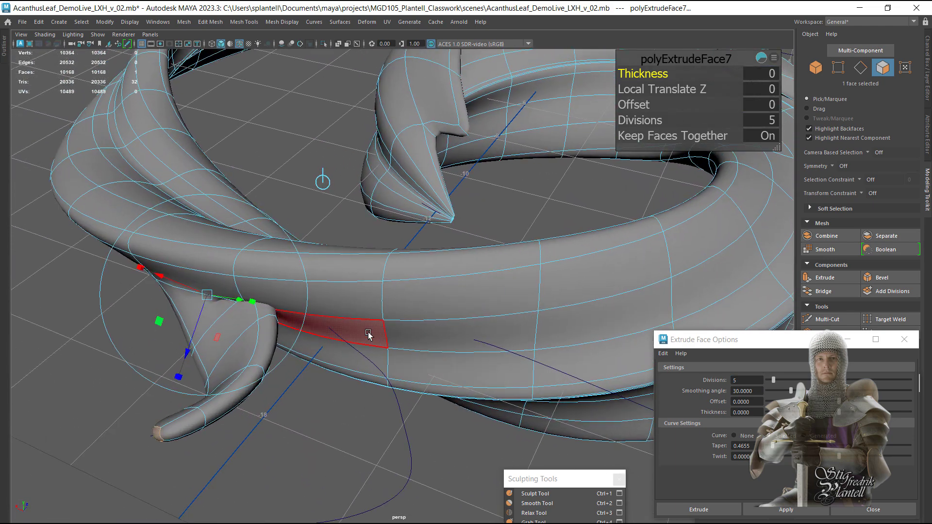
Extrude the neighbouring leaf face along the middle Bezier curve, keeping 5 divisions and the 0.4655 taper
key(ctrl+z)
alt+drag(394, 425, 428, 369)
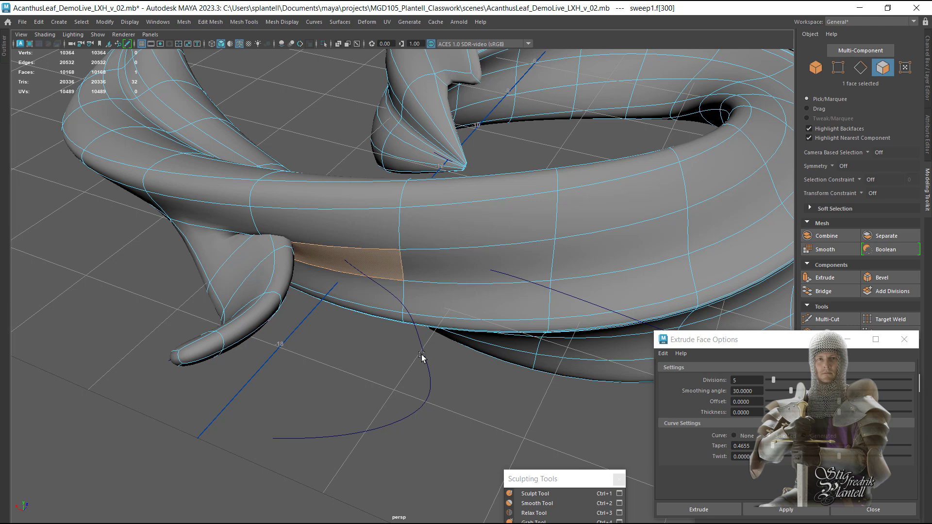
right_drag(428, 355, 439, 341)
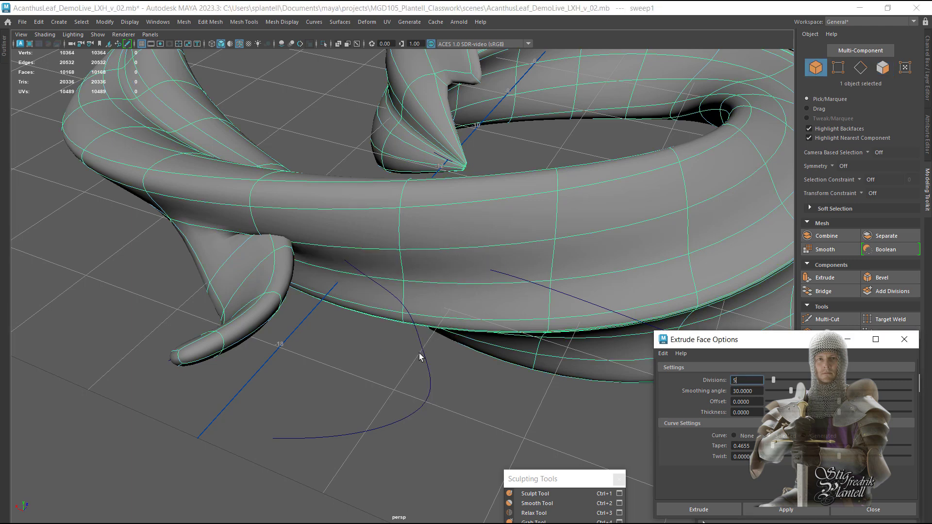
right_drag(383, 264, 383, 264)
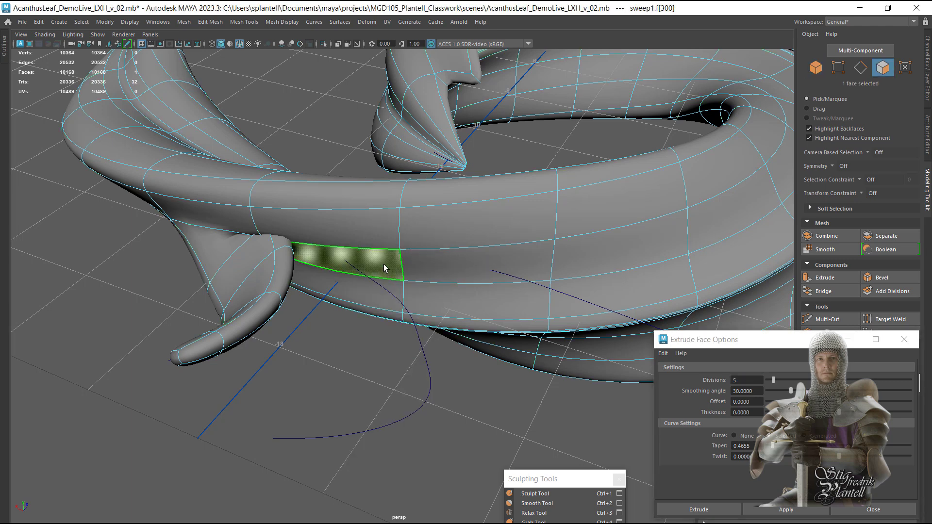
shift+click(429, 377)
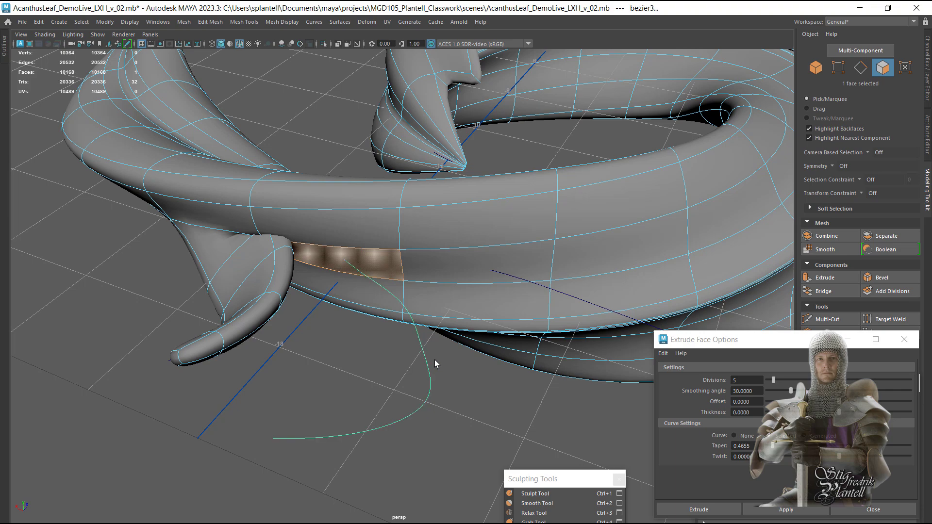
click(784, 510)
Restore the full interface and check which listed Bezier object is the large curve beside the next leaf face
alt+drag(484, 412, 411, 241)
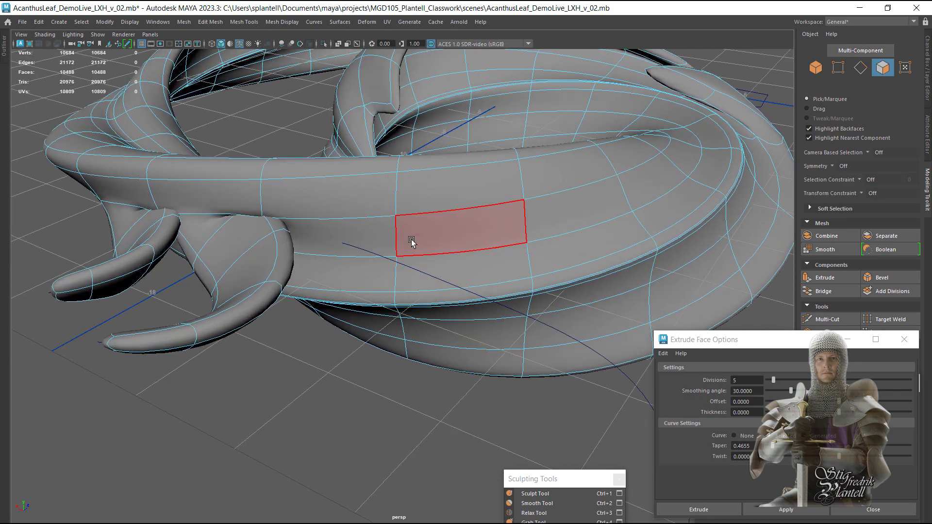
right_drag(376, 236, 375, 262)
click(370, 244)
alt+drag(371, 244, 499, 268)
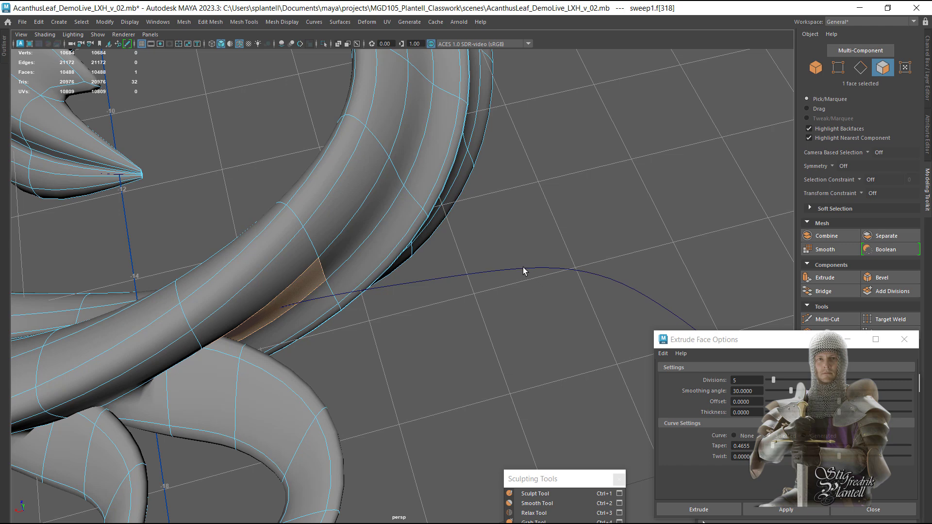
key(ctrl+space)
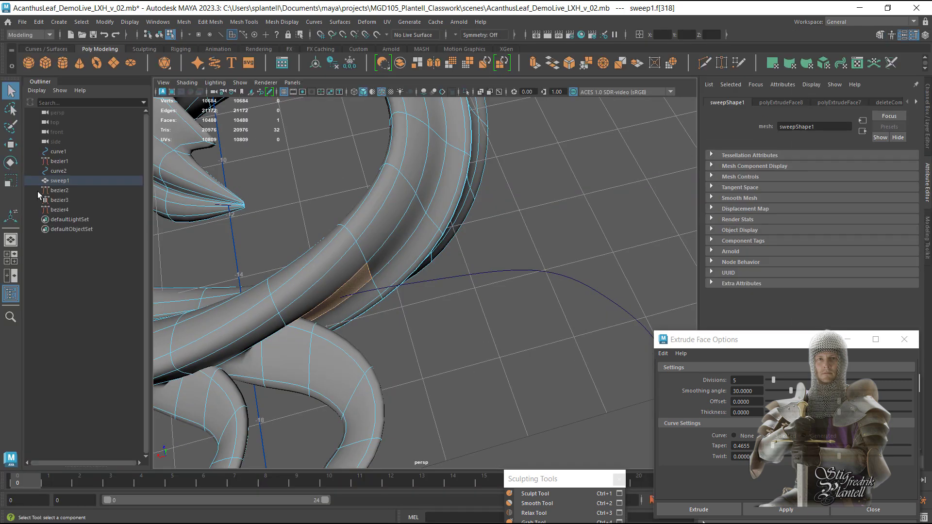
click(63, 210)
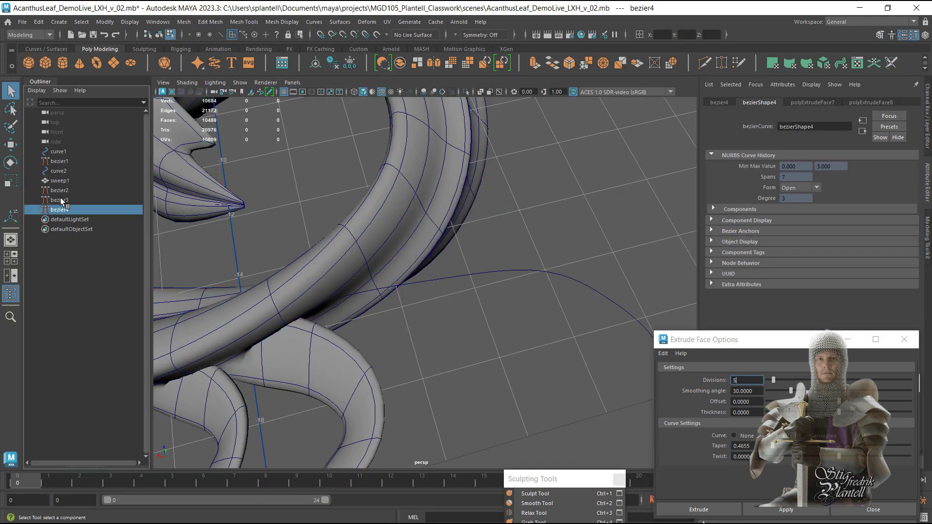
click(61, 200)
click(60, 189)
click(404, 308)
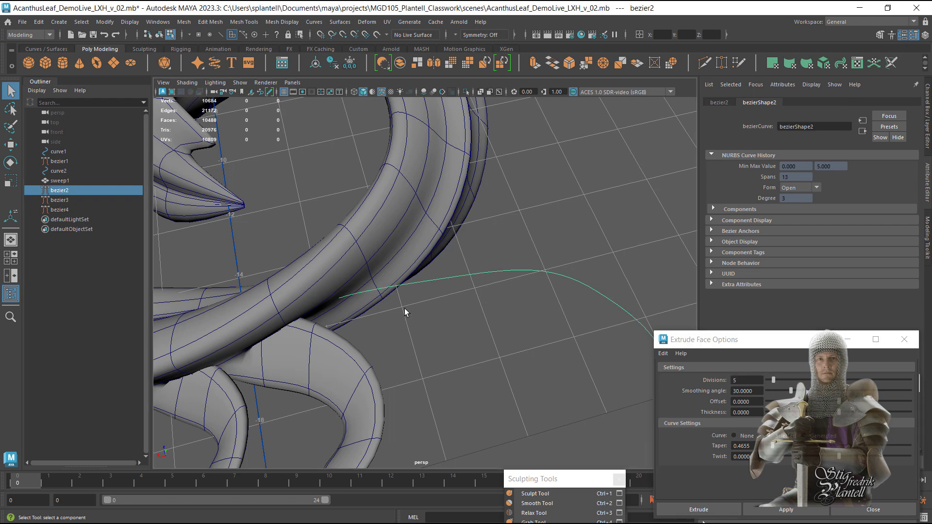
Extrude the leaf face at the start of the large curve along bezier2 with 5 divisions and a taper of 0.4655
alt+drag(361, 287, 345, 299)
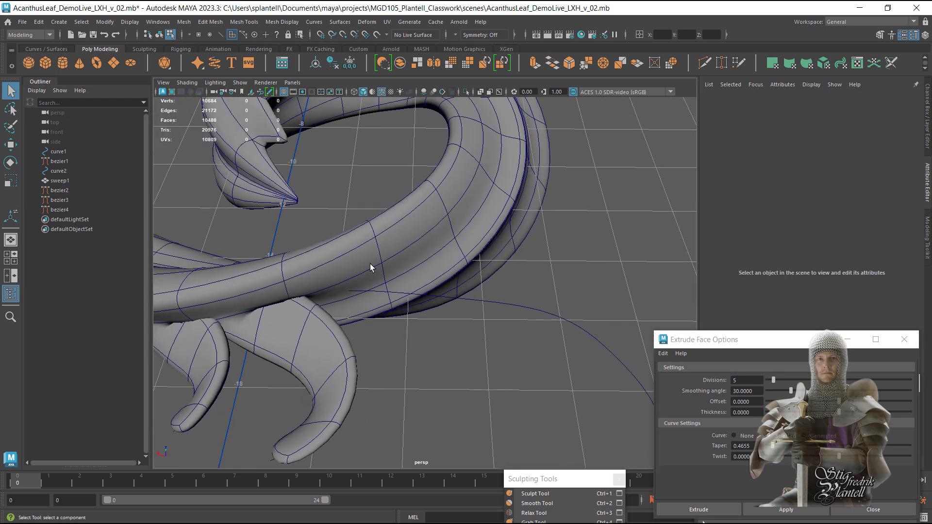
right_drag(370, 263, 370, 286)
click(369, 287)
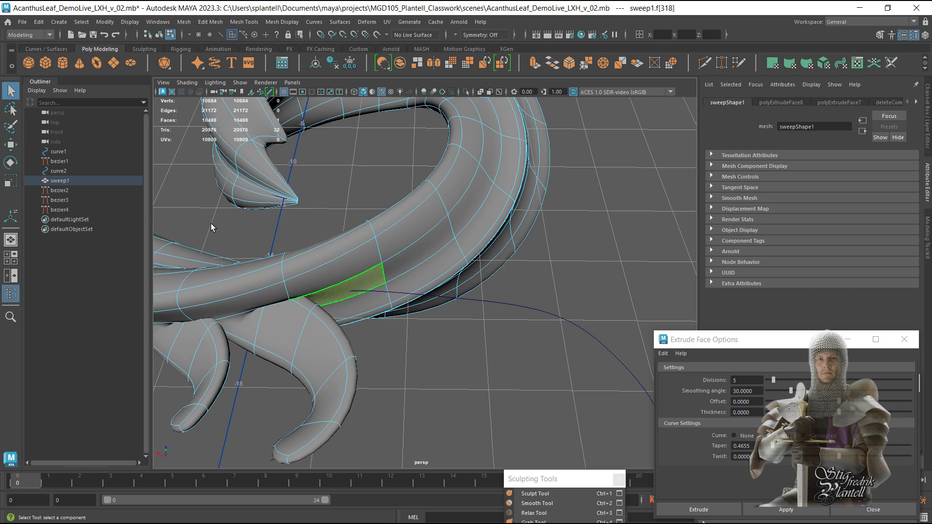
ctrl+click(62, 190)
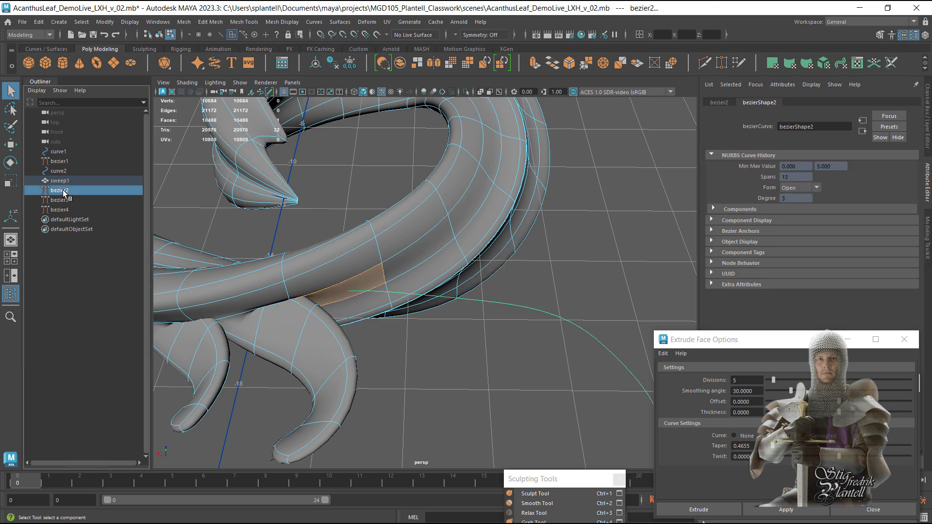
click(817, 505)
Return the leaf to object mode and turn off wireframe on shaded to review the three tendrils
click(570, 279)
alt+right_drag(575, 345, 325, 294)
alt+drag(324, 294, 451, 287)
right_drag(463, 247, 507, 234)
alt+drag(508, 235, 473, 269)
click(473, 267)
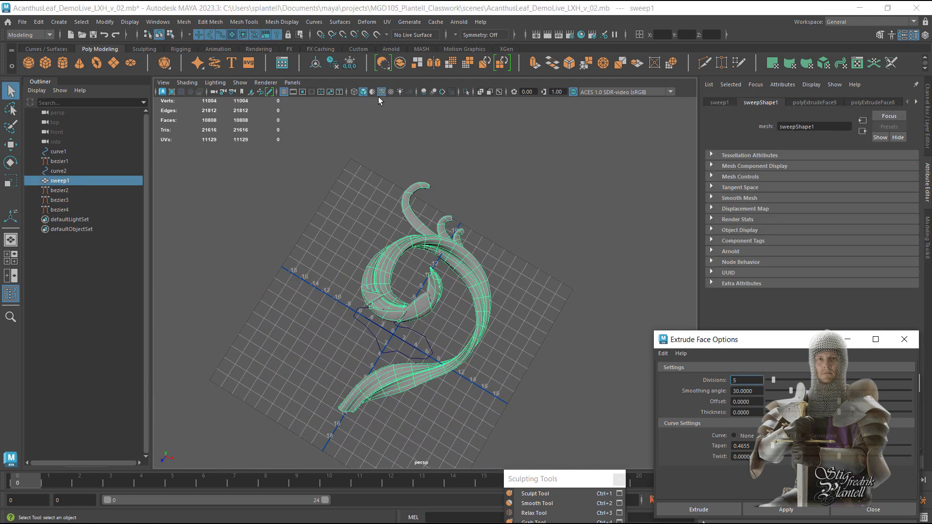
click(382, 93)
click(522, 232)
alt+drag(514, 238, 519, 256)
alt+right_drag(519, 256, 520, 256)
alt+drag(519, 257, 439, 251)
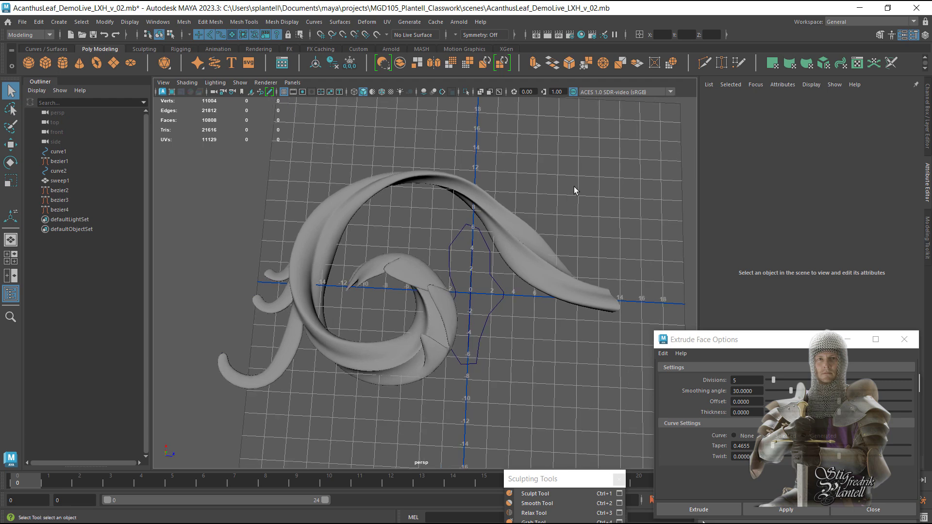
Switch to the image viewer to check acanthusleaves1.jpg, and minimize it and the Maya window to show the desktop
key(alt+Tab)
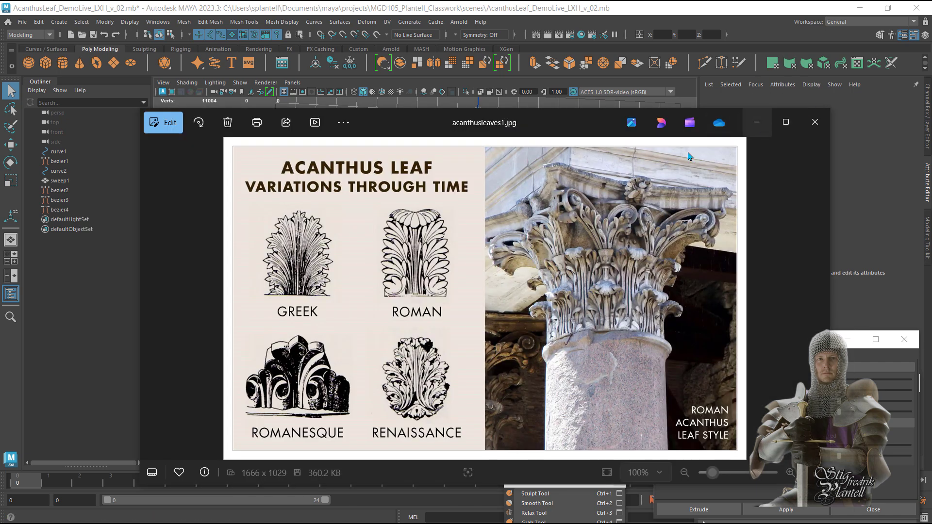
click(755, 121)
click(860, 8)
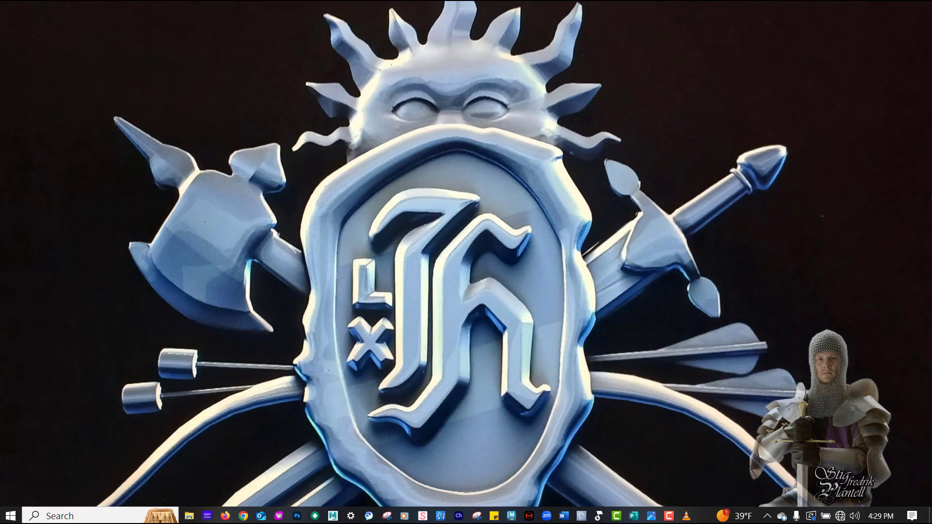